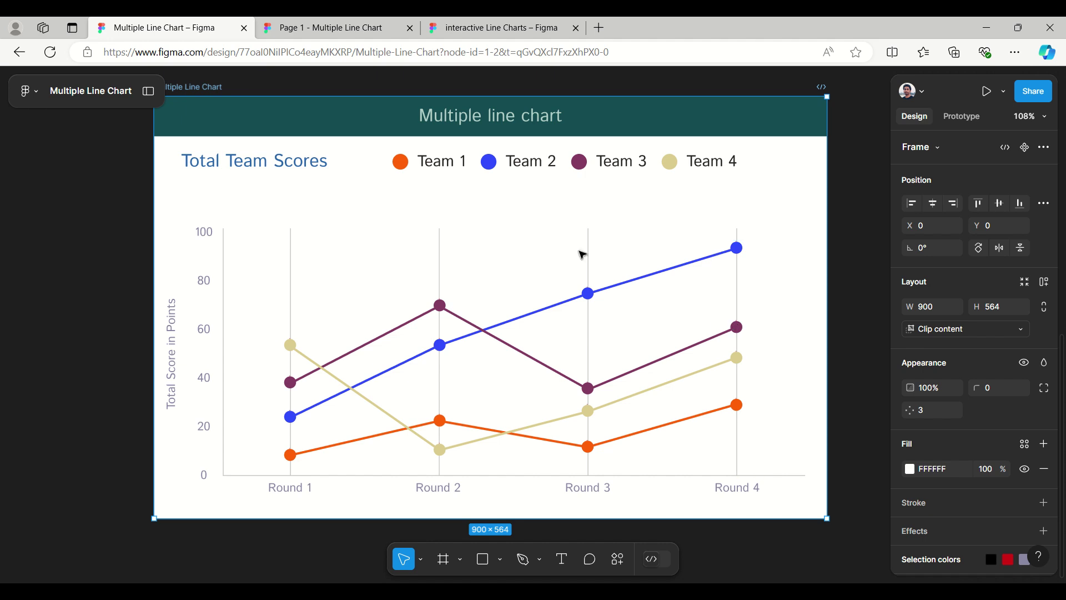
Switch to the 'interactive Line Charts – Figma' browser tab showing the community file
{"action": "left_click", "coordinate": [483, 31]}
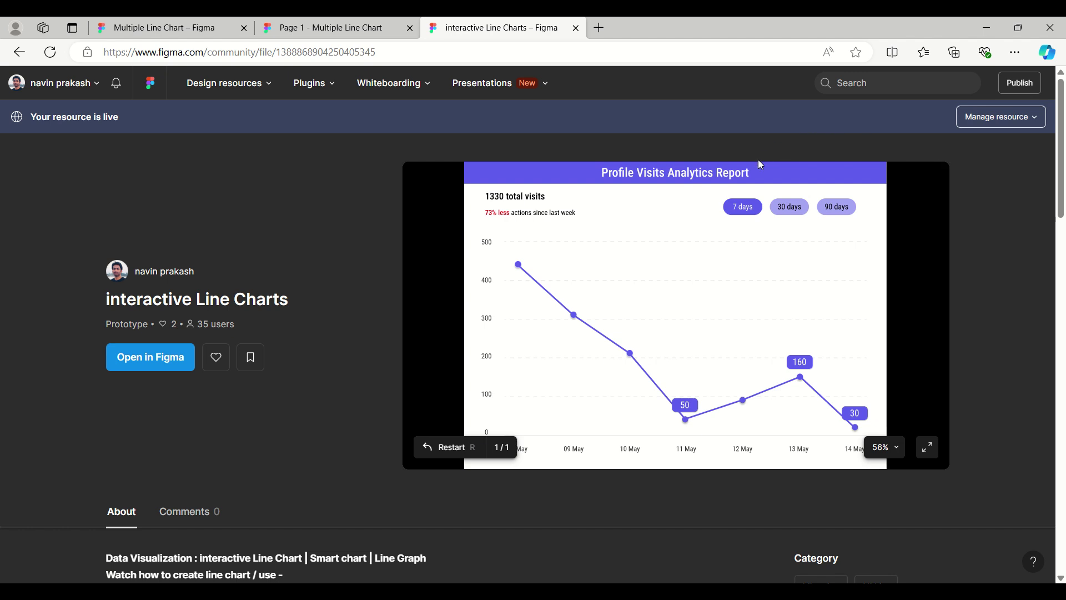
Preview the example chart's 30-day and 90-day data and inspect its points
{"action": "left_click", "coordinate": [790, 208]}
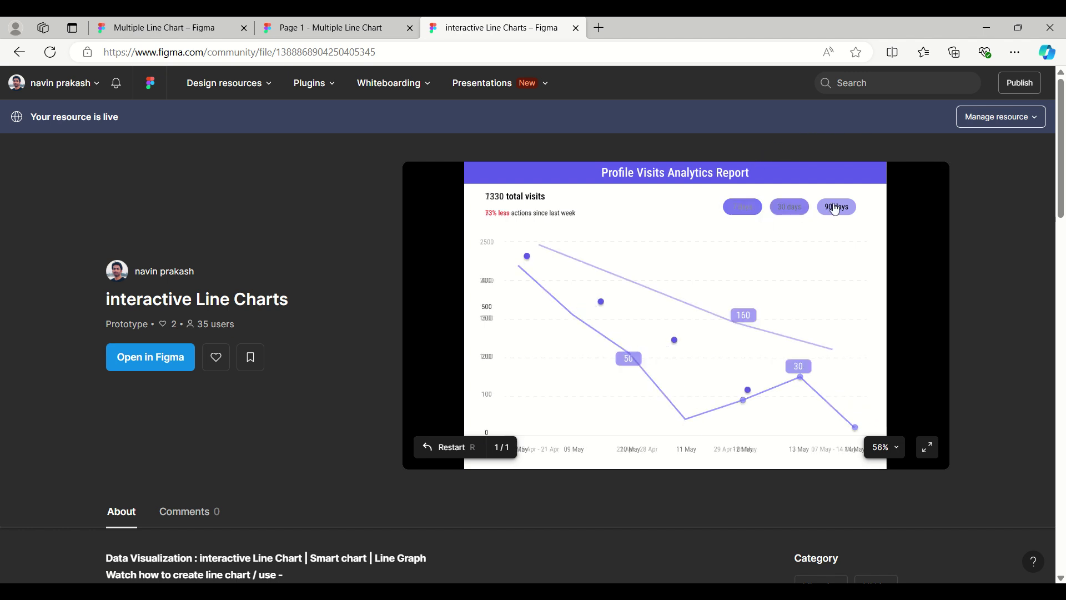
{"action": "left_click", "coordinate": [843, 211]}
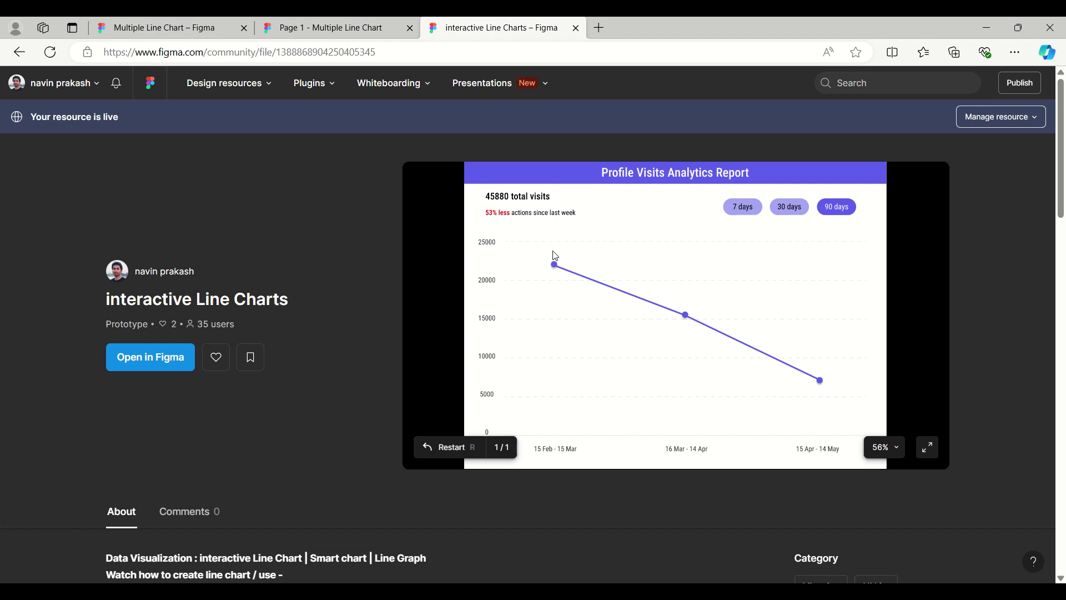
{"action": "mouse_move", "coordinate": [556, 268]}
{"action": "mouse_move", "coordinate": [687, 318]}
Return the example chart through 30 days to 7 days, then go back to the Multiple Line Chart design
{"action": "left_click", "coordinate": [784, 205]}
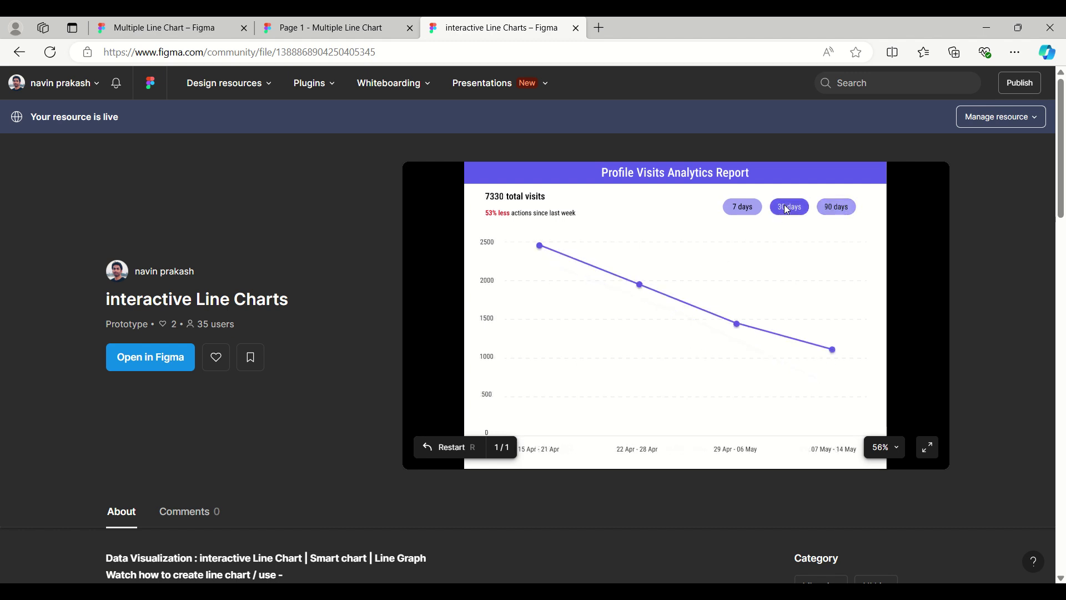
{"action": "left_click", "coordinate": [745, 210]}
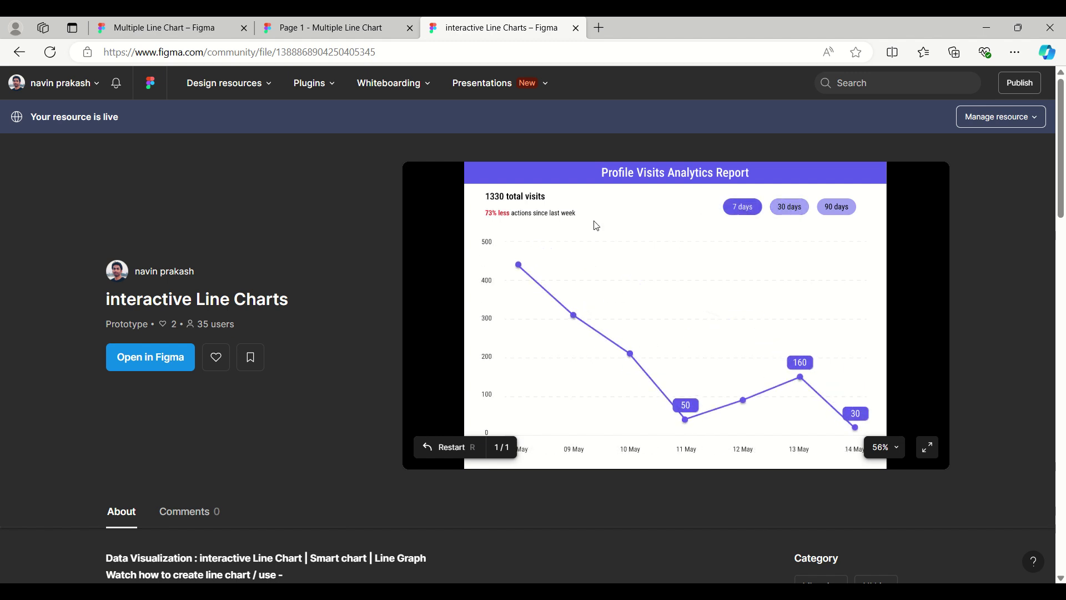
{"action": "mouse_move", "coordinate": [577, 319]}
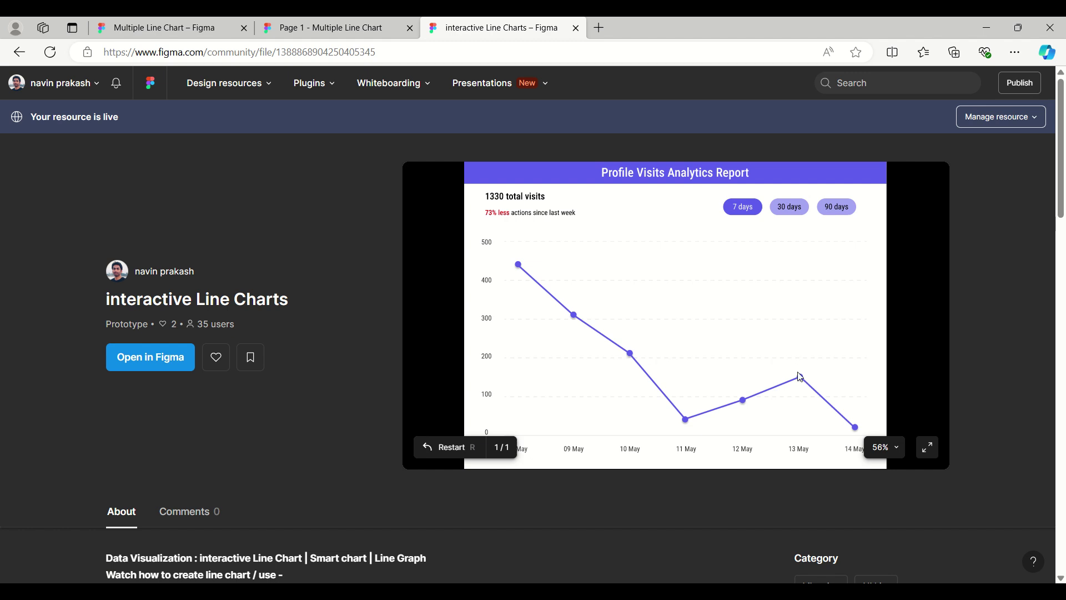
{"action": "mouse_move", "coordinate": [802, 377]}
{"action": "left_click", "coordinate": [174, 24]}
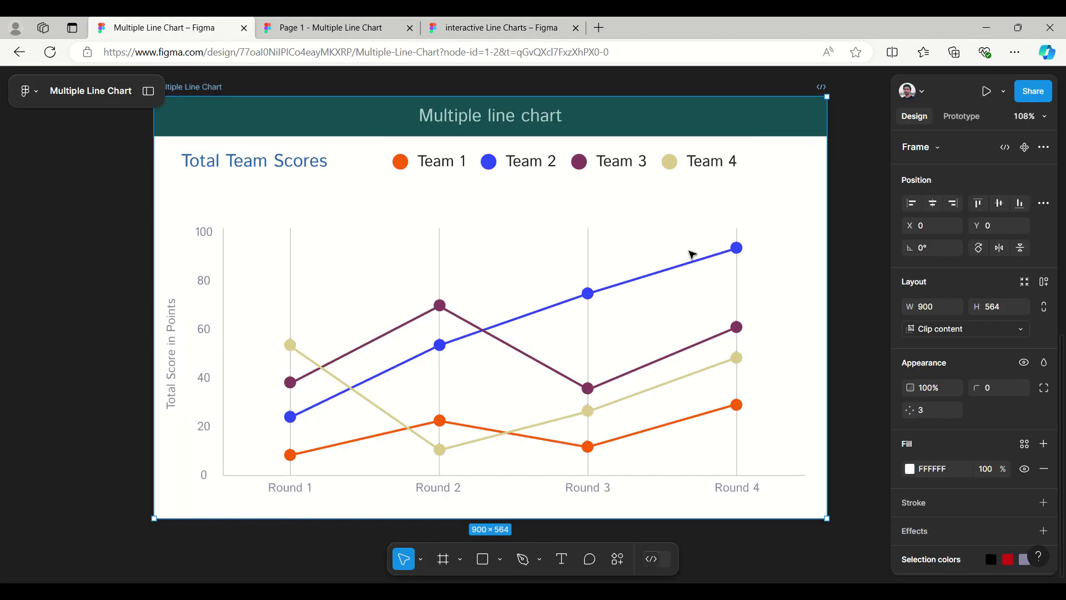
{"action": "left_click", "coordinate": [317, 31]}
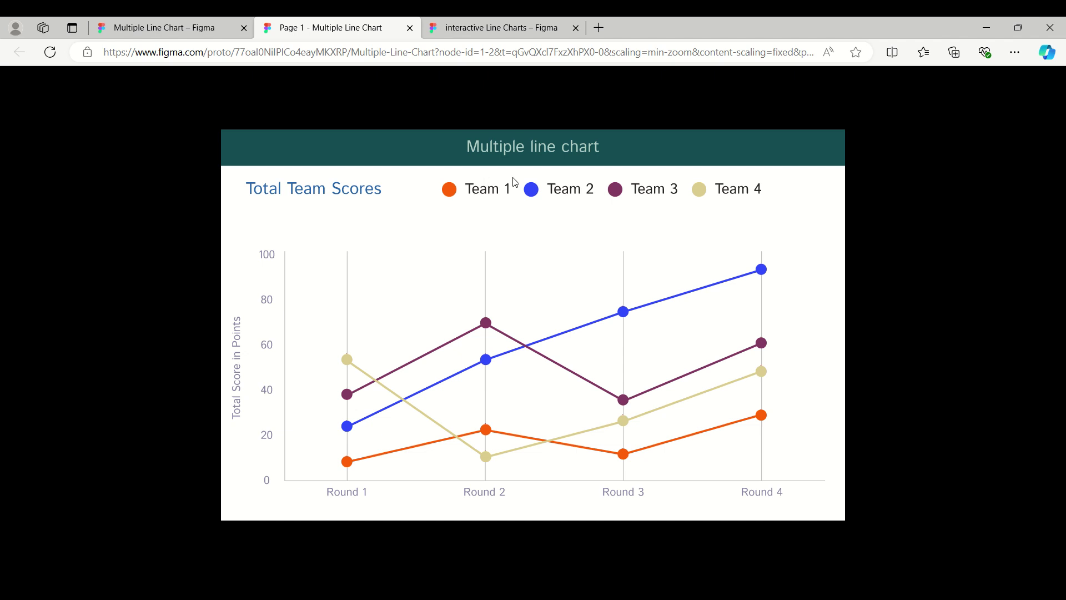
{"action": "mouse_move", "coordinate": [349, 465]}
{"action": "mouse_move", "coordinate": [347, 428]}
{"action": "mouse_move", "coordinate": [353, 396]}
{"action": "mouse_move", "coordinate": [354, 367]}
{"action": "mouse_move", "coordinate": [489, 465]}
{"action": "mouse_move", "coordinate": [625, 403]}
{"action": "left_click", "coordinate": [164, 27]}
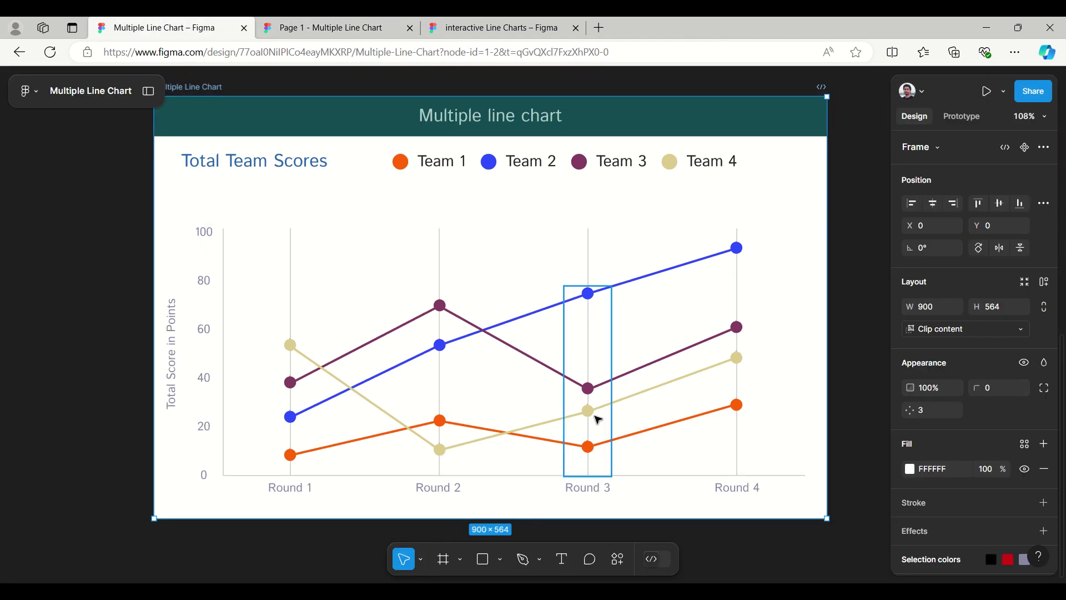
Select the Team1 marker's Default variant and show its prototype interaction settings
{"action": "scroll", "coordinate": [596, 419], "scroll_direction": "down", "scroll_amount": 6}
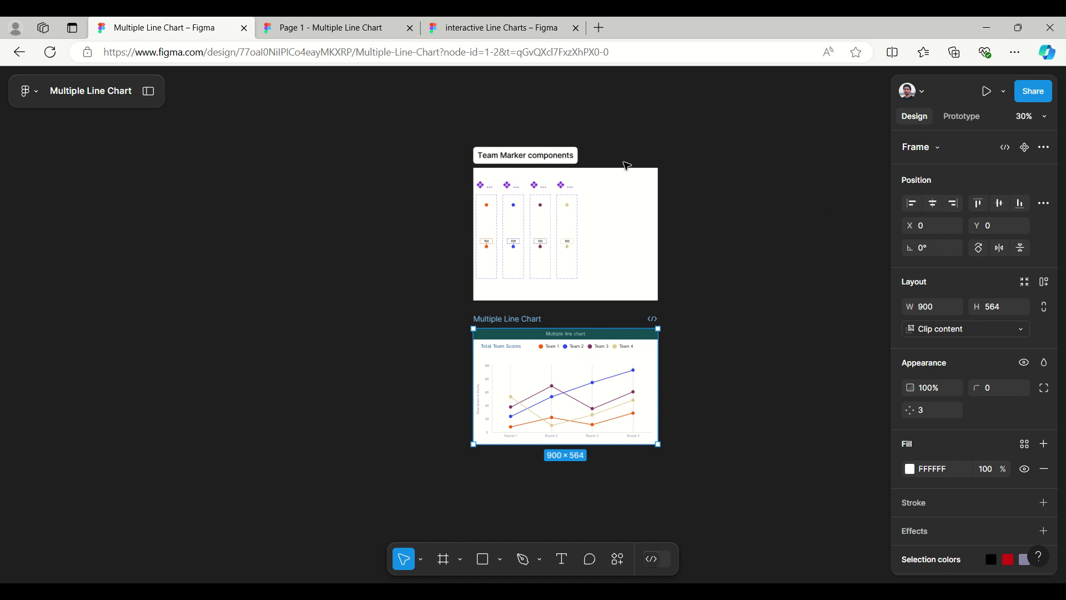
{"action": "scroll", "coordinate": [626, 166], "scroll_direction": "up", "scroll_amount": 1}
{"action": "scroll", "coordinate": [626, 166], "scroll_direction": "up", "scroll_amount": 5}
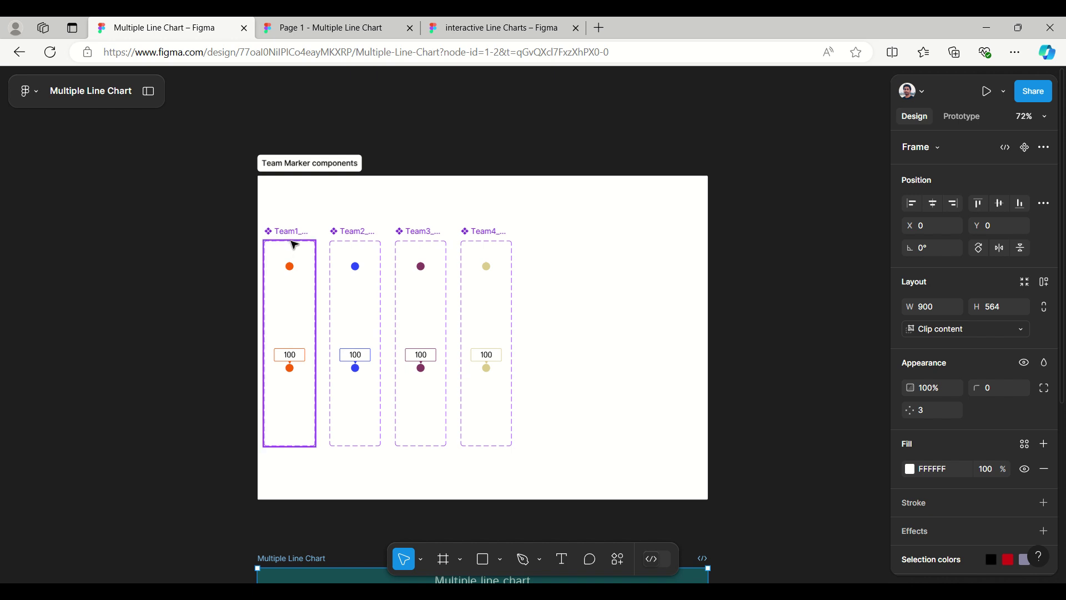
{"action": "left_click", "coordinate": [294, 244]}
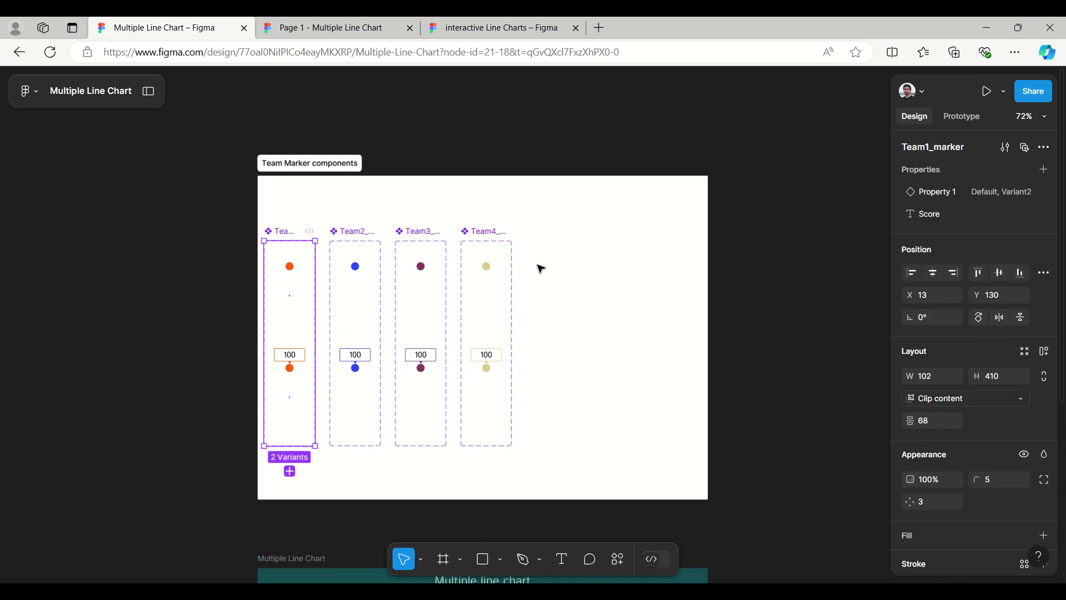
{"action": "left_click", "coordinate": [292, 272]}
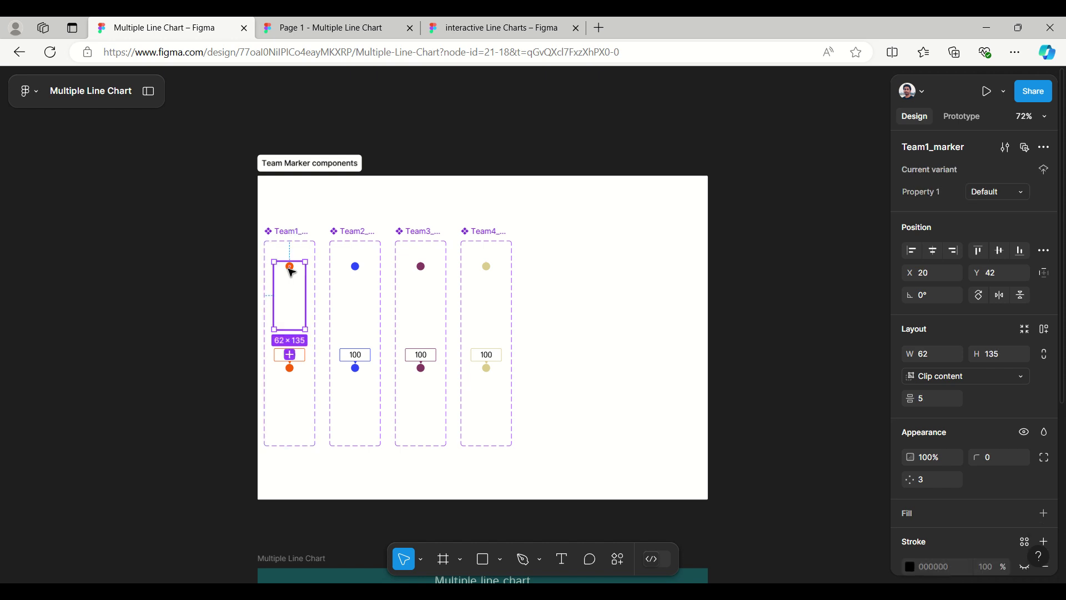
{"action": "left_click", "coordinate": [966, 118]}
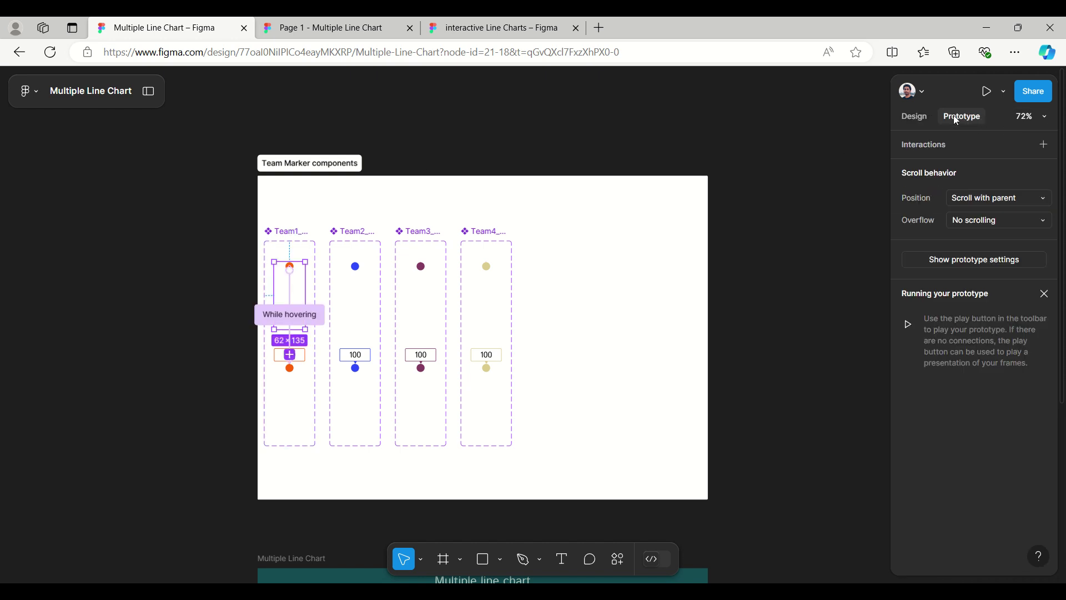
Inspect the Team2, Team3 and Team4 markers' hover variants, then bring the chart back into view
{"action": "left_click", "coordinate": [351, 268]}
{"action": "left_click", "coordinate": [414, 268]}
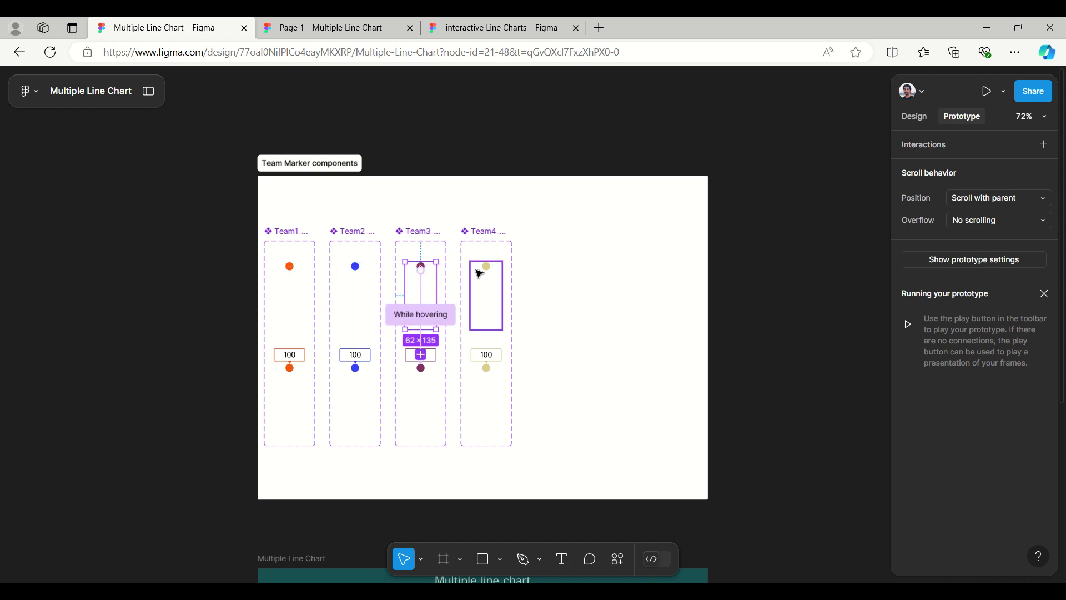
{"action": "left_click", "coordinate": [478, 273]}
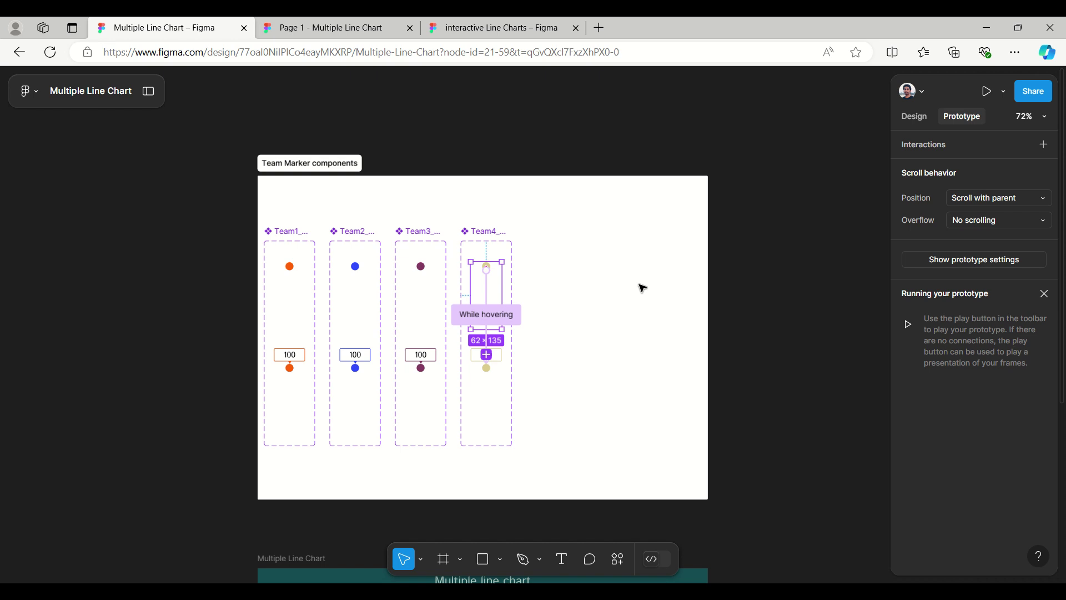
{"action": "scroll", "coordinate": [643, 288], "scroll_direction": "down", "scroll_amount": 5}
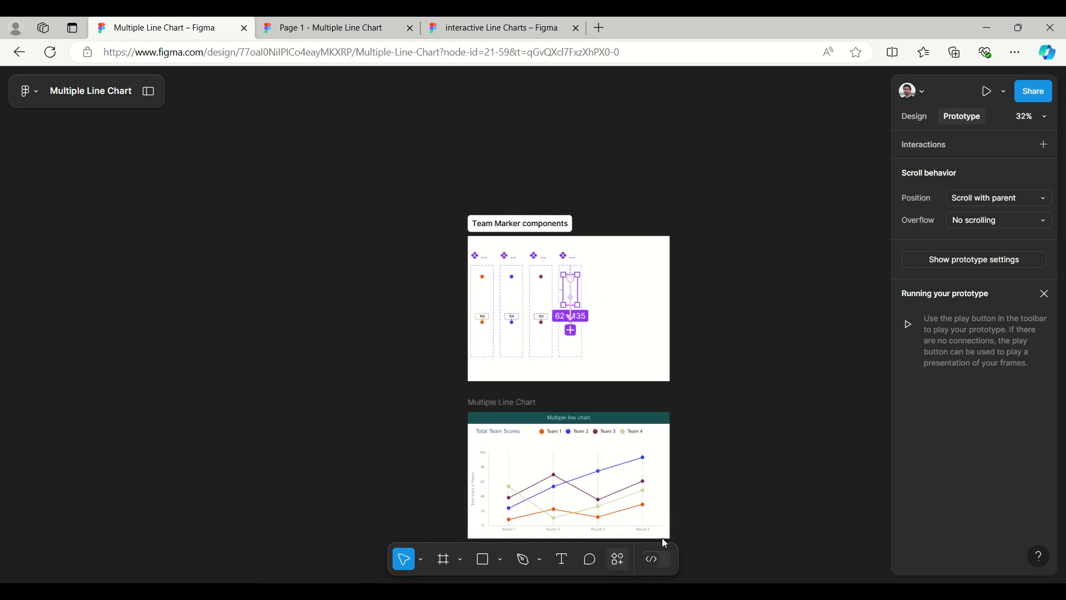
{"action": "left_click_drag", "start_coordinate": [704, 504], "coordinate": [656, 338]}
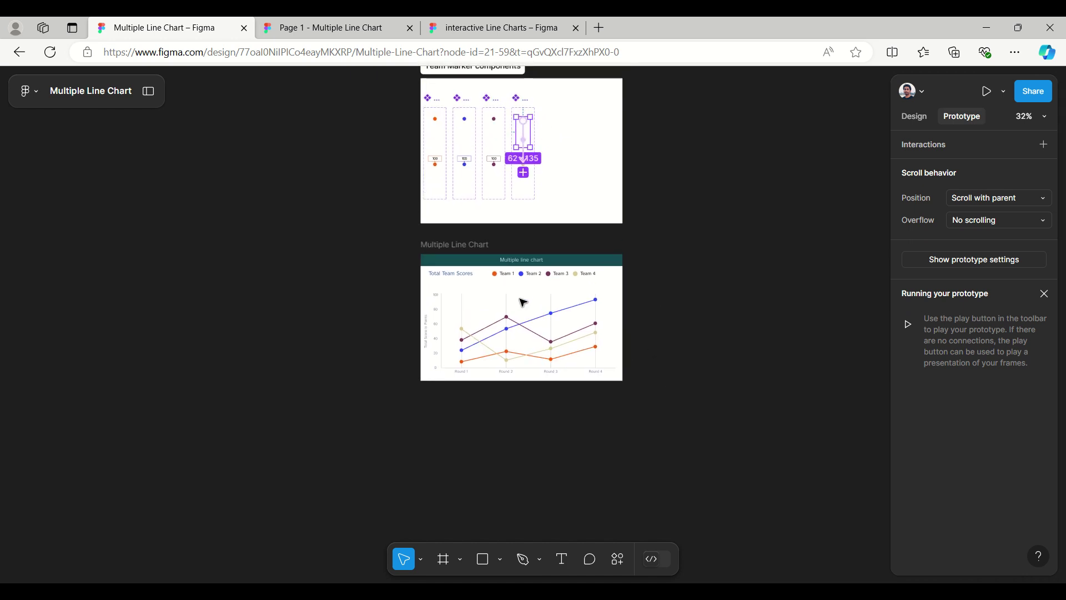
{"action": "scroll", "coordinate": [522, 302], "scroll_direction": "up", "scroll_amount": 3}
{"action": "scroll", "coordinate": [530, 297], "scroll_direction": "up", "scroll_amount": 6}
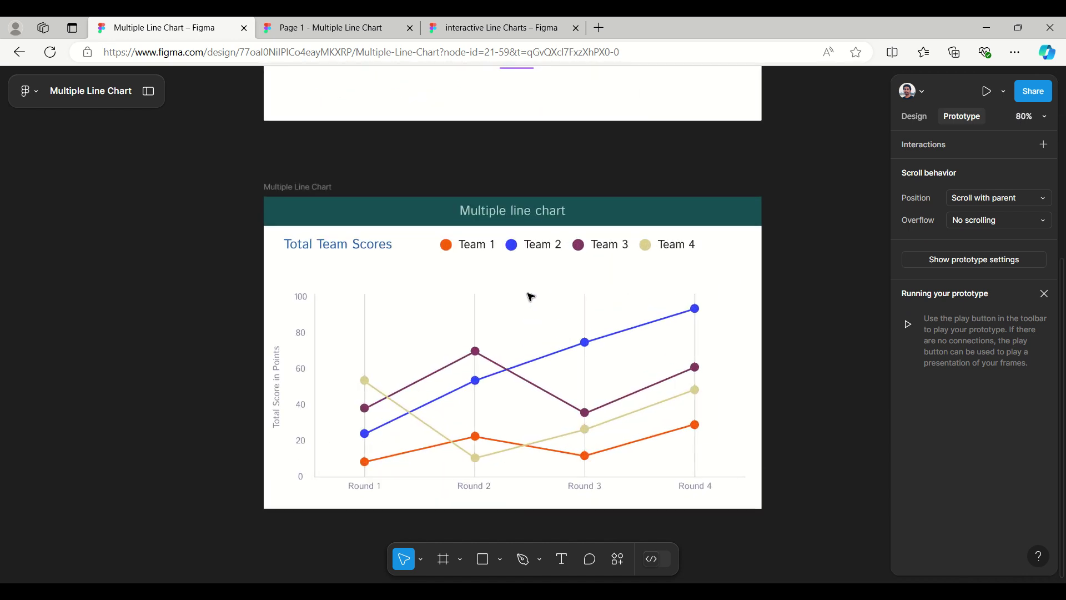
Expand the layers panel and select the Chart Legend, Y-axis values and x-axis values layers
{"action": "left_click", "coordinate": [147, 91]}
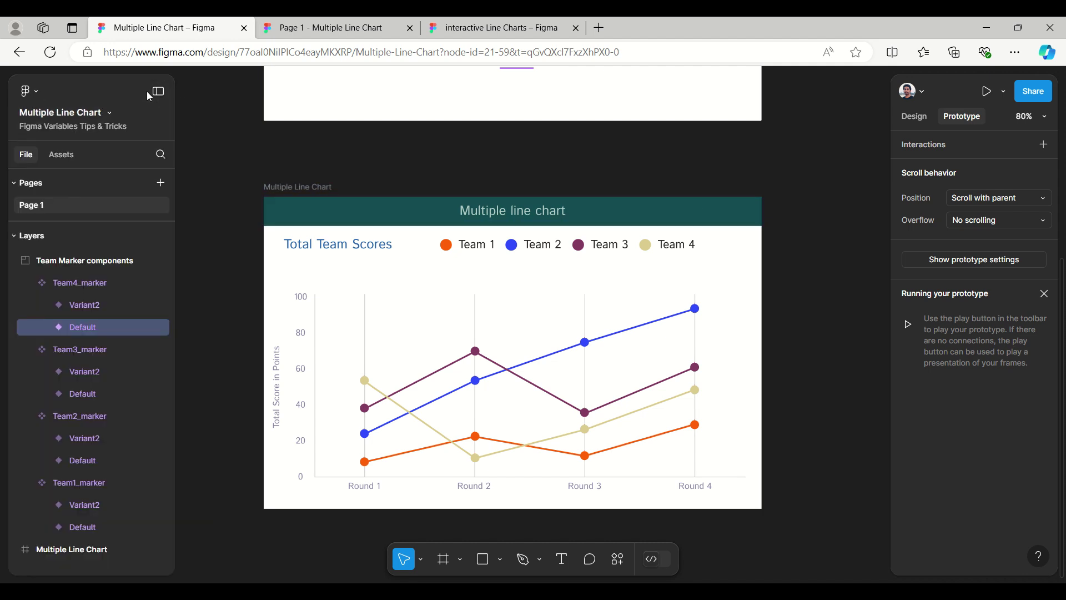
{"action": "left_click", "coordinate": [497, 249]}
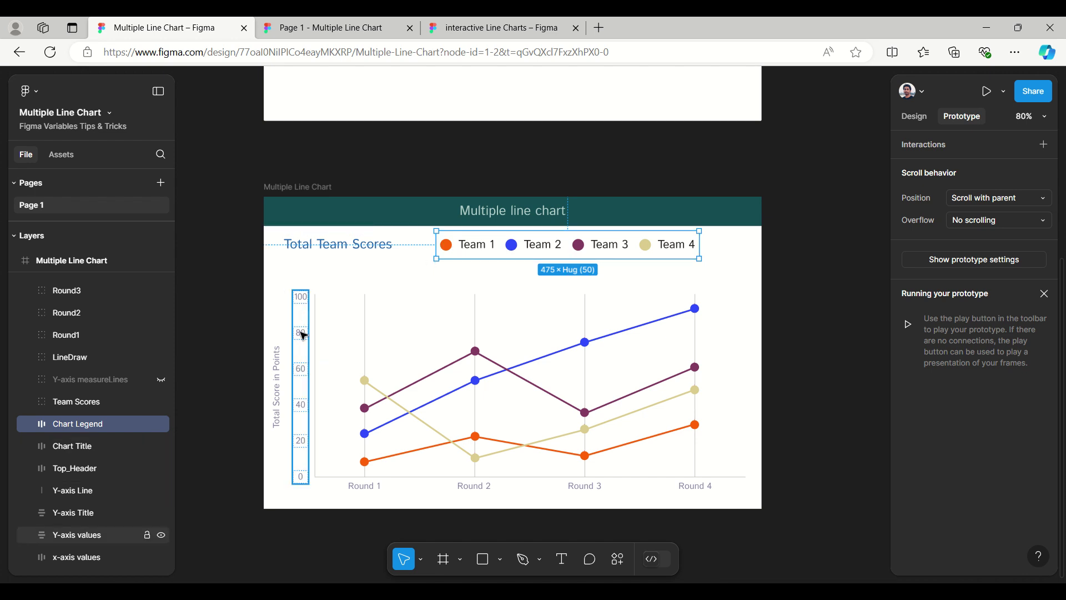
{"action": "left_click", "coordinate": [303, 359]}
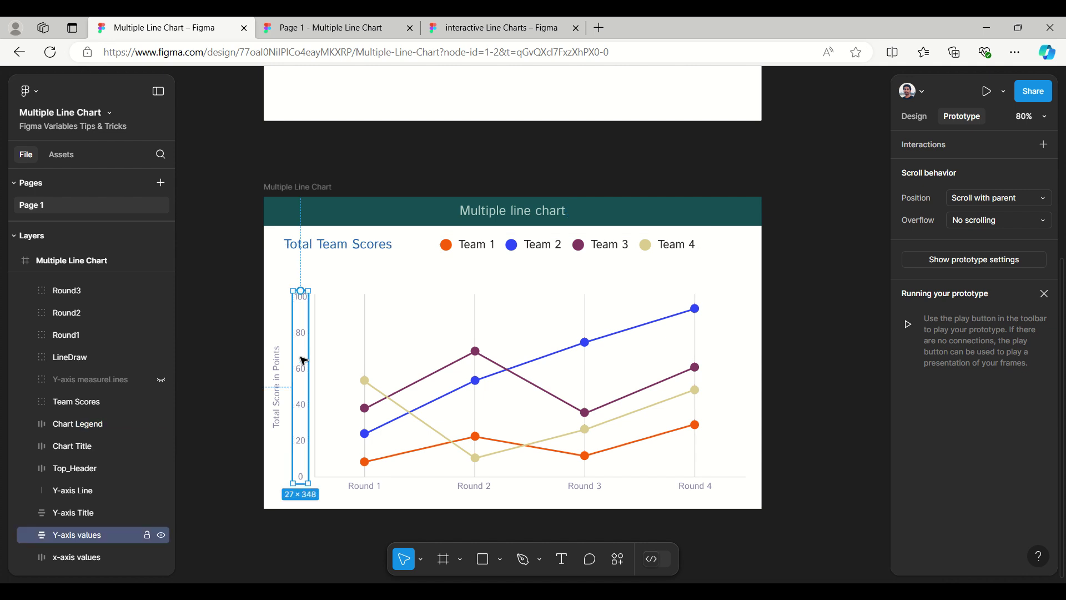
{"action": "left_click", "coordinate": [387, 488]}
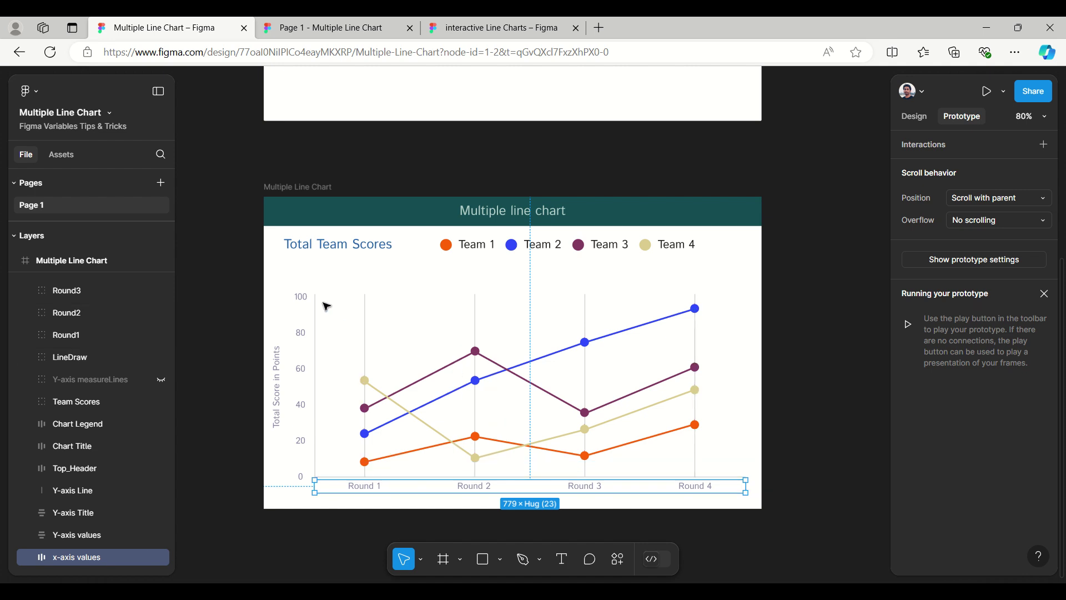
{"action": "scroll", "coordinate": [326, 307], "scroll_direction": "down", "scroll_amount": 5, "text": "ctrl"}
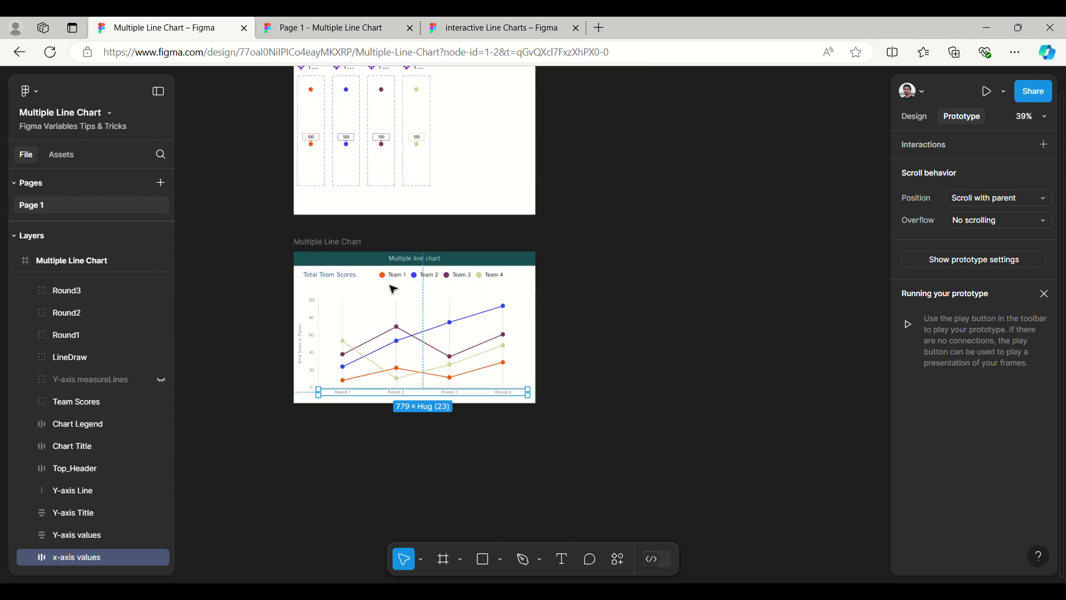
Duplicate the Multiple Line Chart frame beside the original
{"action": "left_click", "coordinate": [344, 242]}
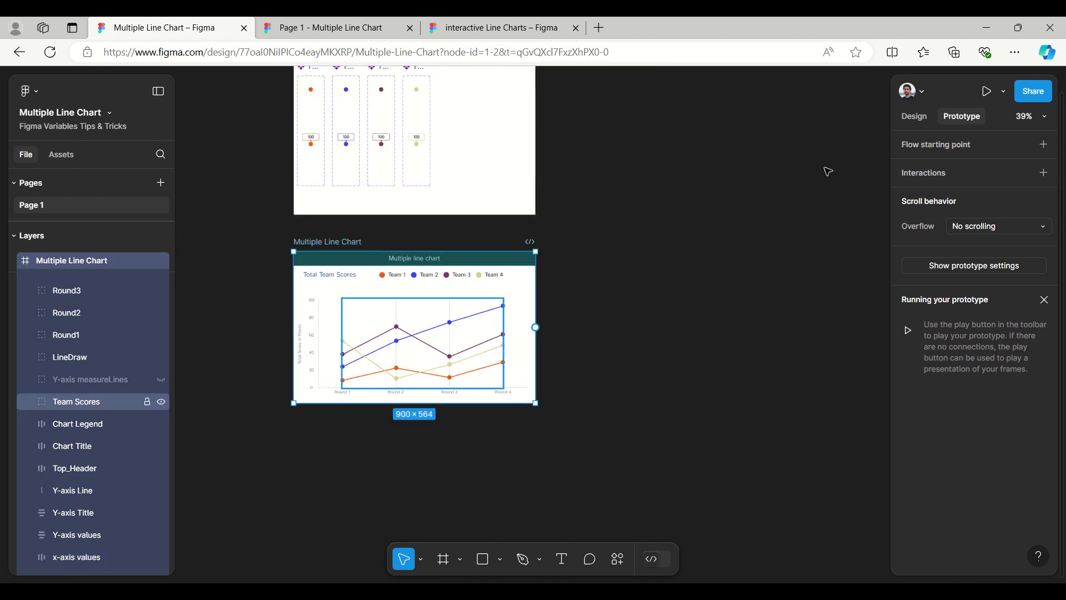
{"action": "left_click", "coordinate": [914, 116]}
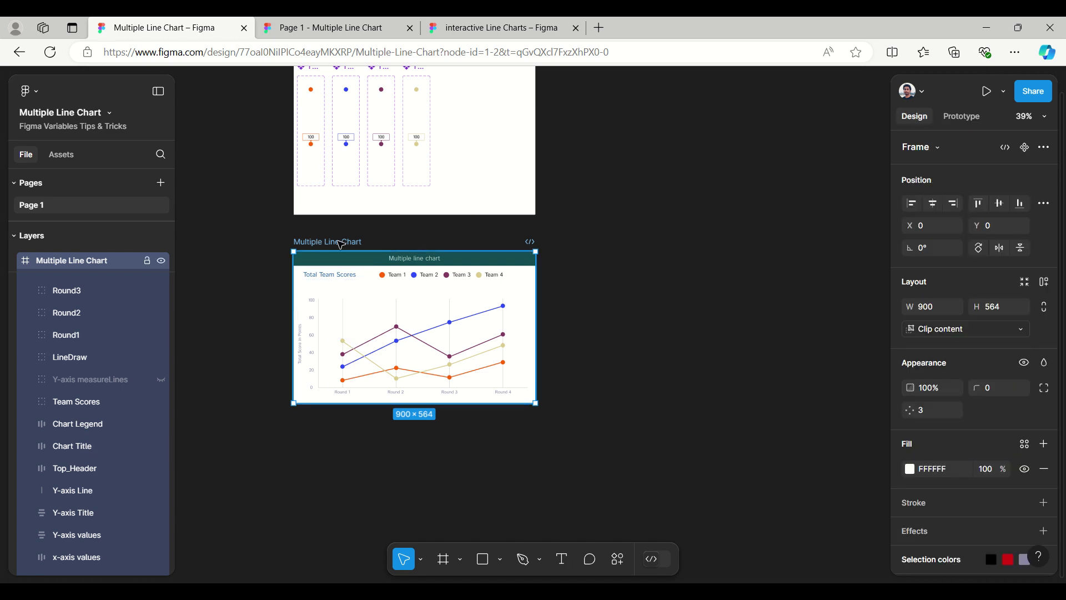
{"action": "left_click_drag", "start_coordinate": [550, 297], "coordinate": [742, 302]}
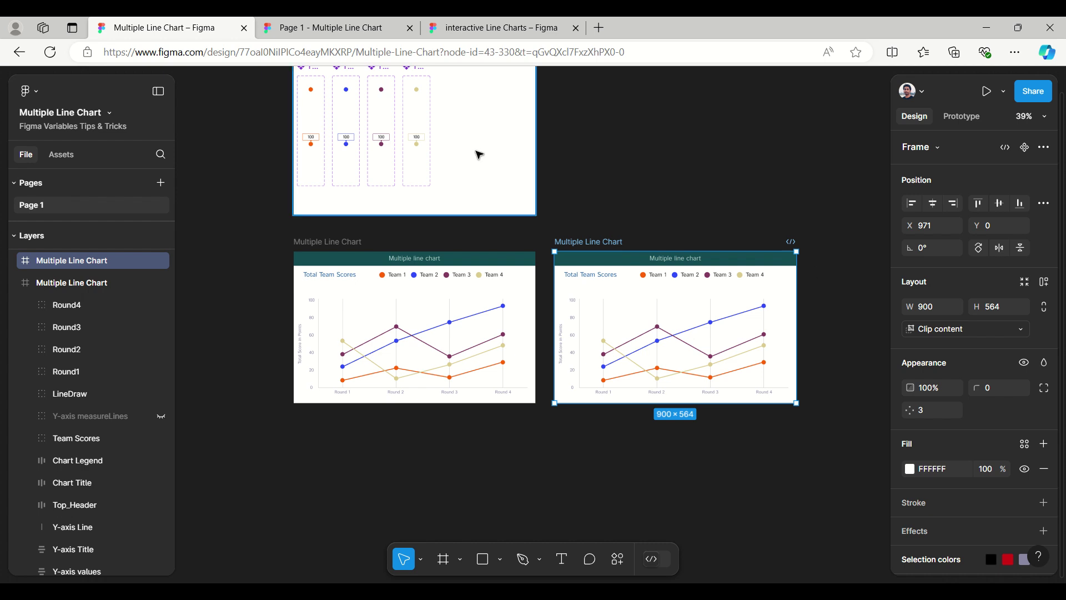
{"action": "scroll", "coordinate": [478, 155], "scroll_direction": "down", "scroll_amount": 1}
{"action": "scroll", "coordinate": [478, 154], "scroll_direction": "up", "scroll_amount": 2}
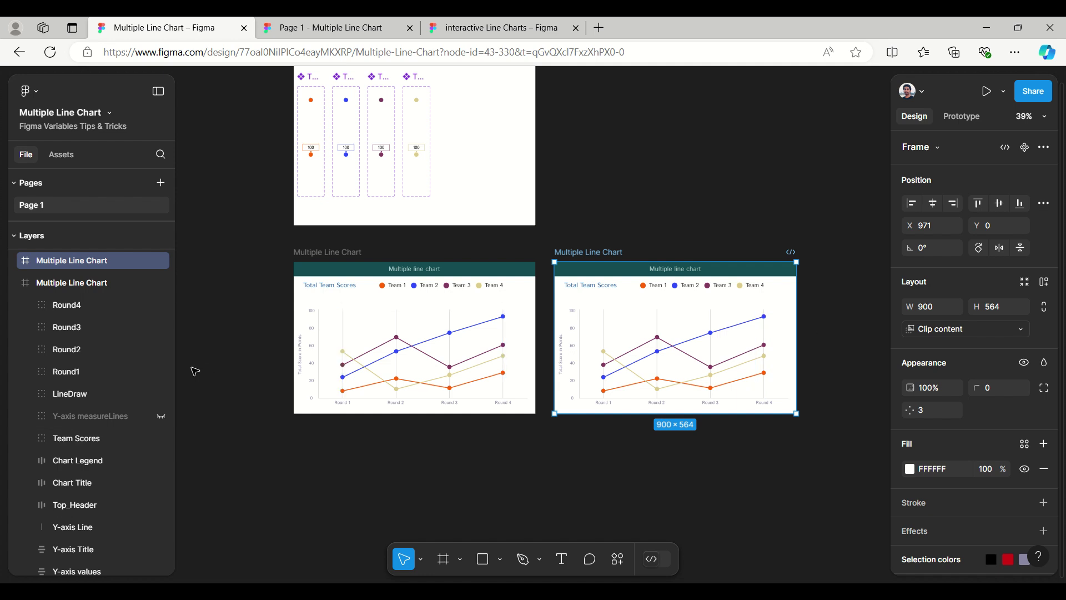
Delete the Round1–Round4 marker groups from the chart copy
{"action": "left_click", "coordinate": [16, 264]}
{"action": "left_click", "coordinate": [62, 287]}
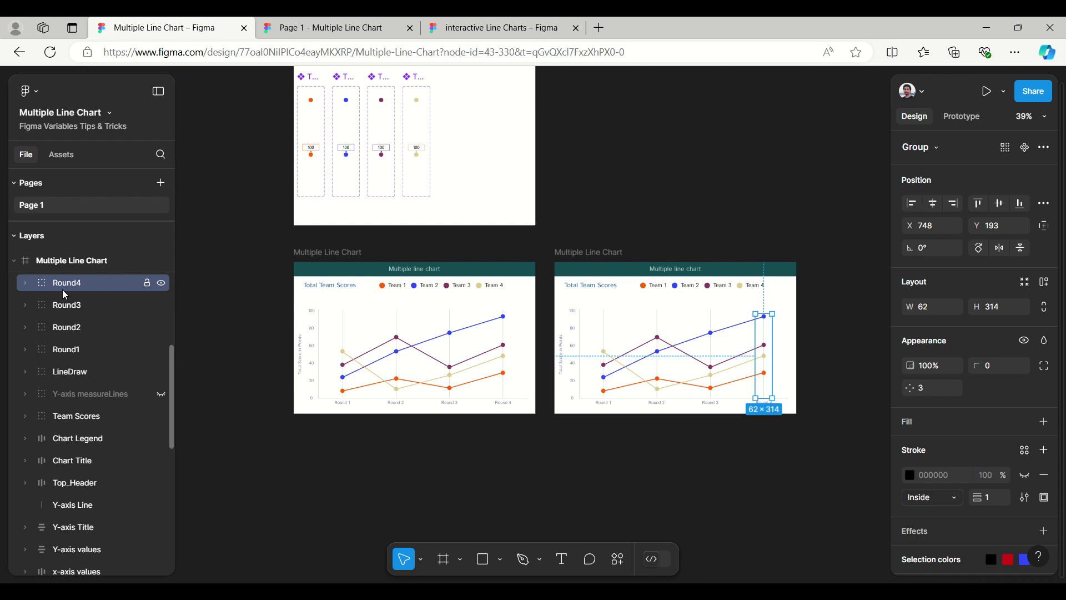
{"action": "left_click", "coordinate": [62, 306]}
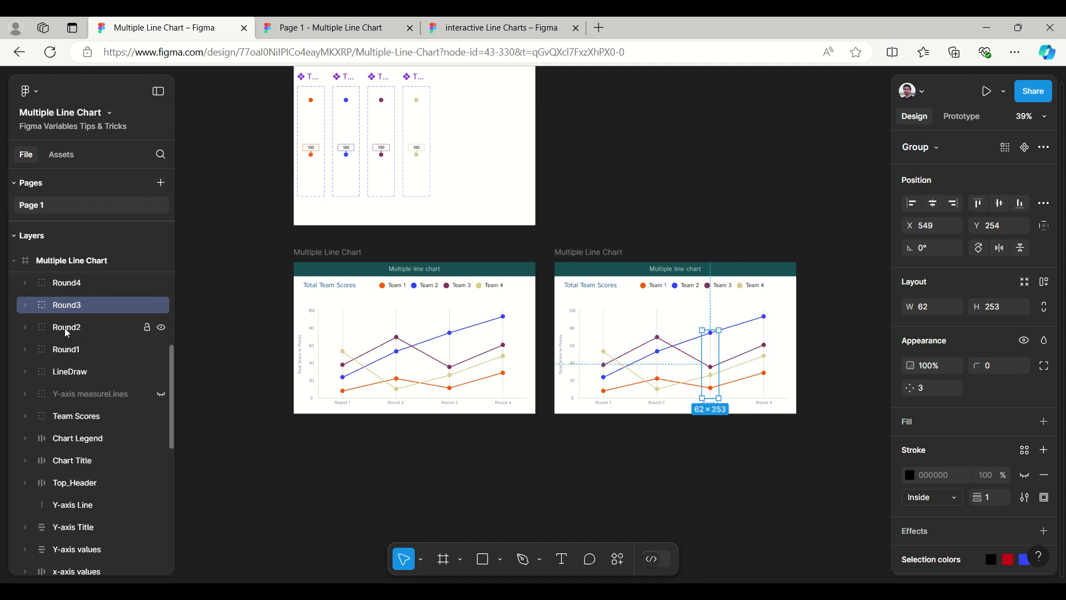
{"action": "left_click", "coordinate": [70, 351], "text": "shift"}
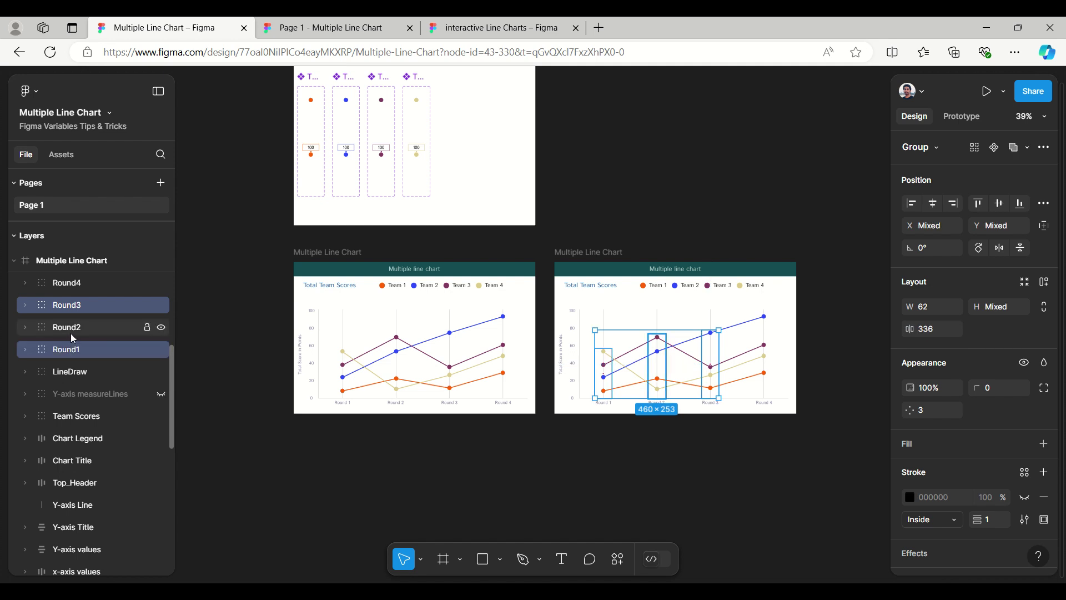
{"action": "left_click", "coordinate": [73, 285], "text": "shift"}
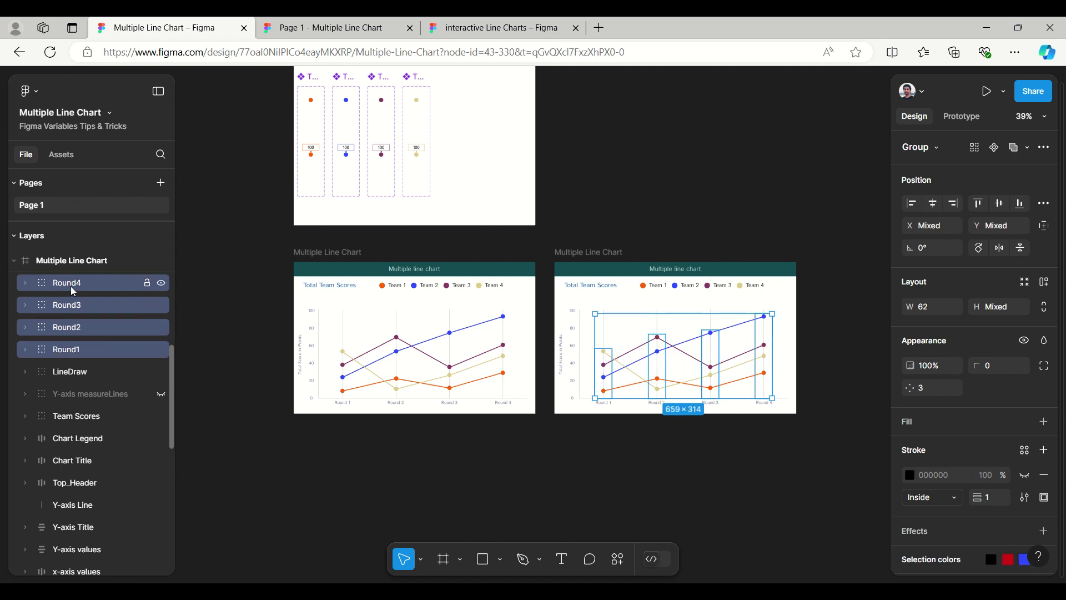
{"action": "key", "text": "Delete"}
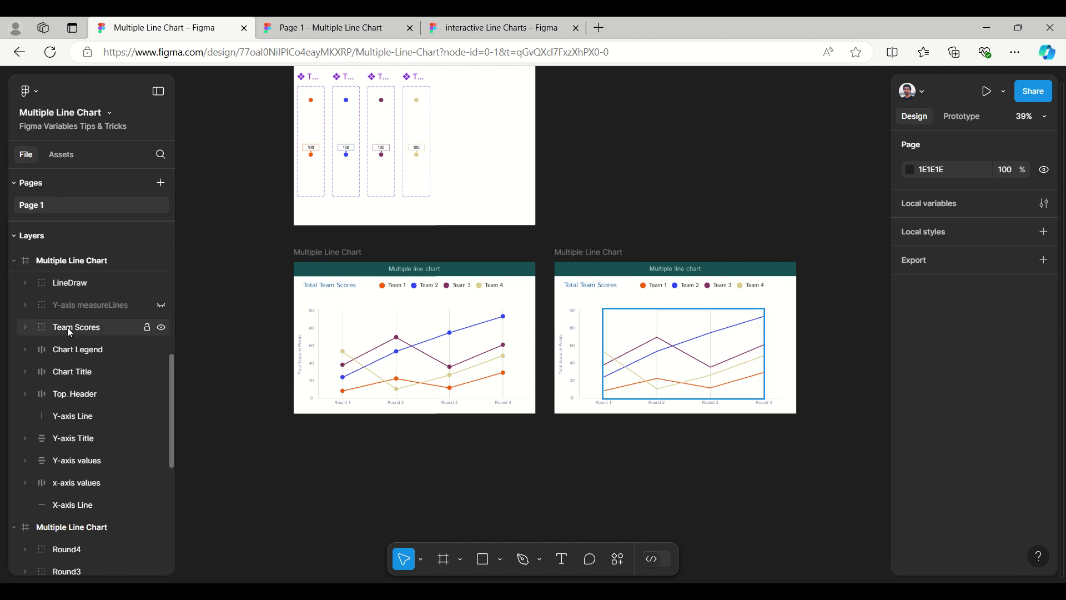
Delete the LineDraw group of team lines from the chart copy
{"action": "scroll", "coordinate": [68, 327], "scroll_direction": "up", "scroll_amount": 2}
{"action": "scroll", "coordinate": [67, 341], "scroll_direction": "down", "scroll_amount": 1}
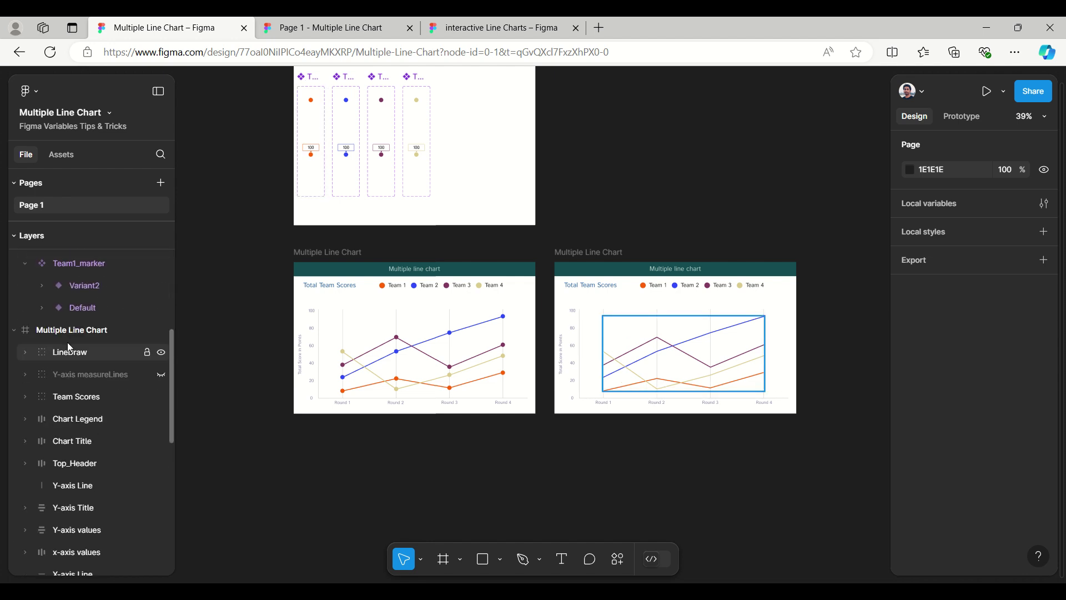
{"action": "left_click", "coordinate": [67, 351]}
{"action": "key", "text": "Delete"}
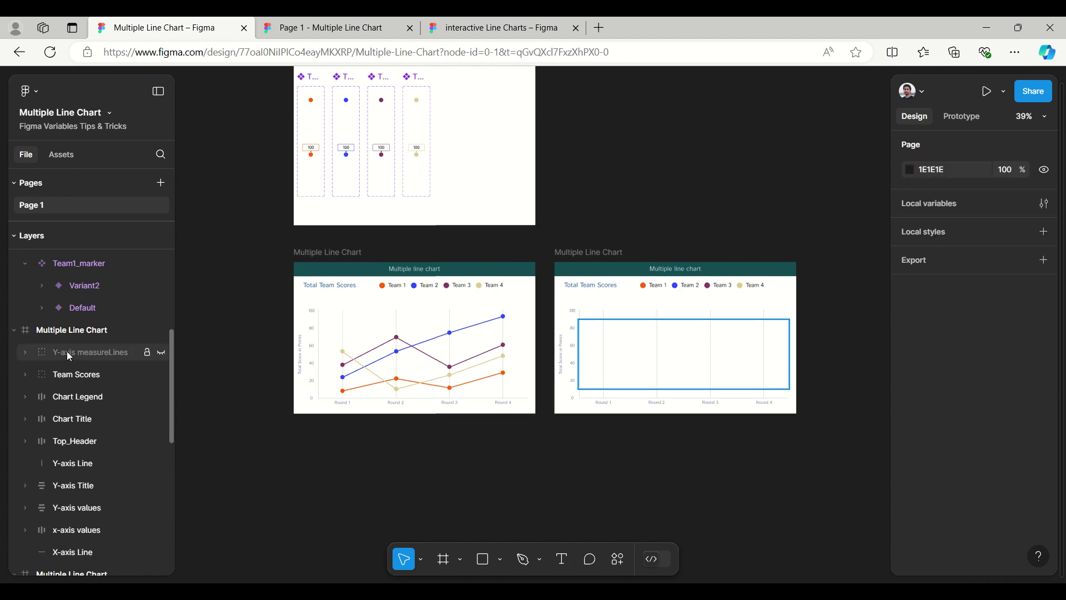
Unhide the Y-axis measureLines grid layer
{"action": "scroll", "coordinate": [69, 361], "scroll_direction": "up", "scroll_amount": 1}
{"action": "scroll", "coordinate": [69, 361], "scroll_direction": "down", "scroll_amount": 3}
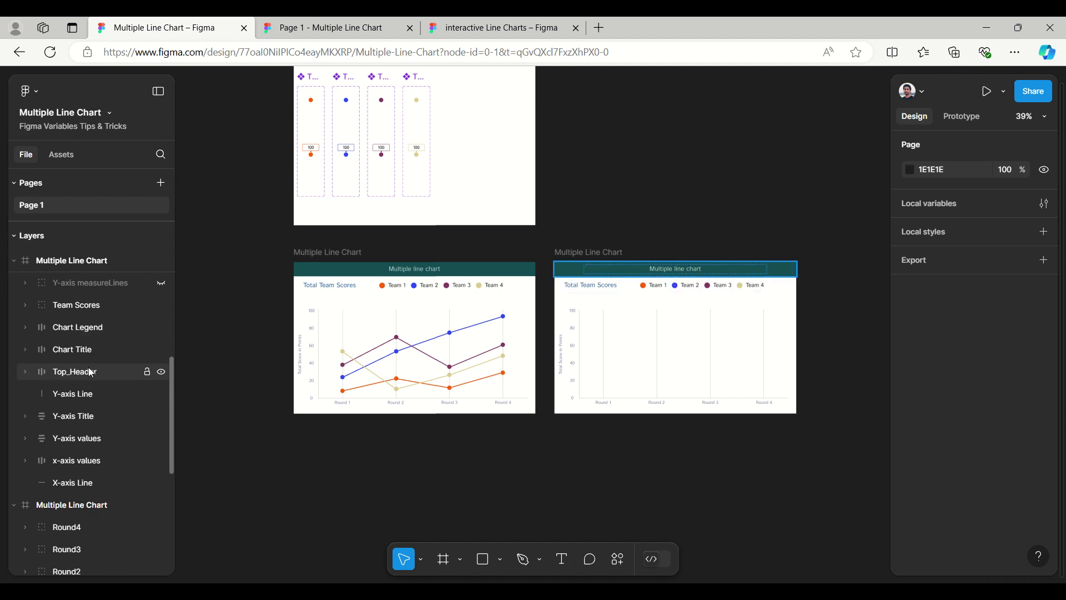
{"action": "scroll", "coordinate": [90, 372], "scroll_direction": "up", "scroll_amount": 2}
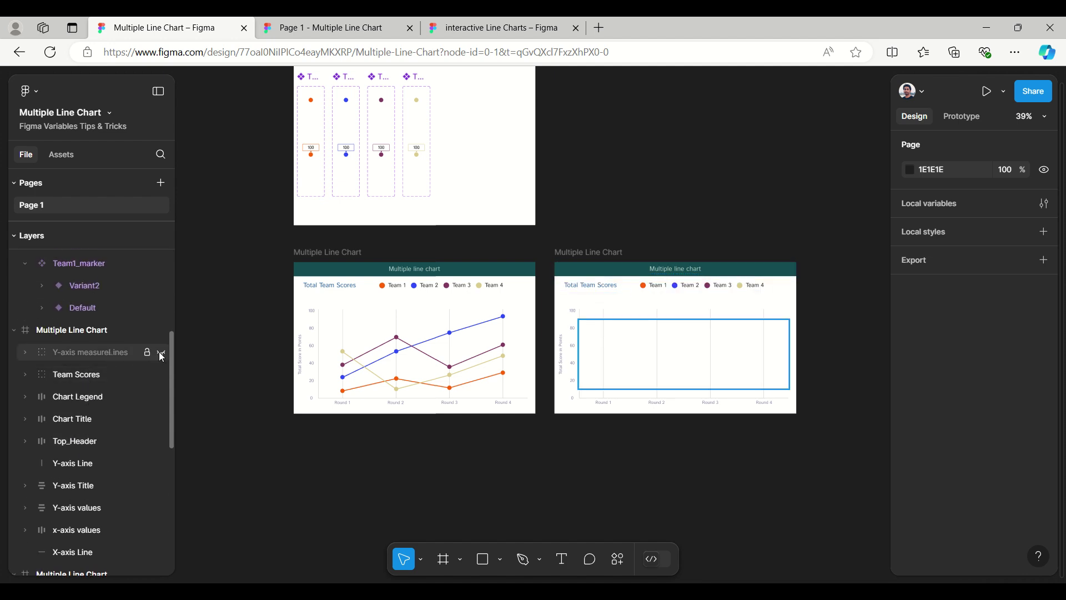
{"action": "left_click", "coordinate": [161, 353]}
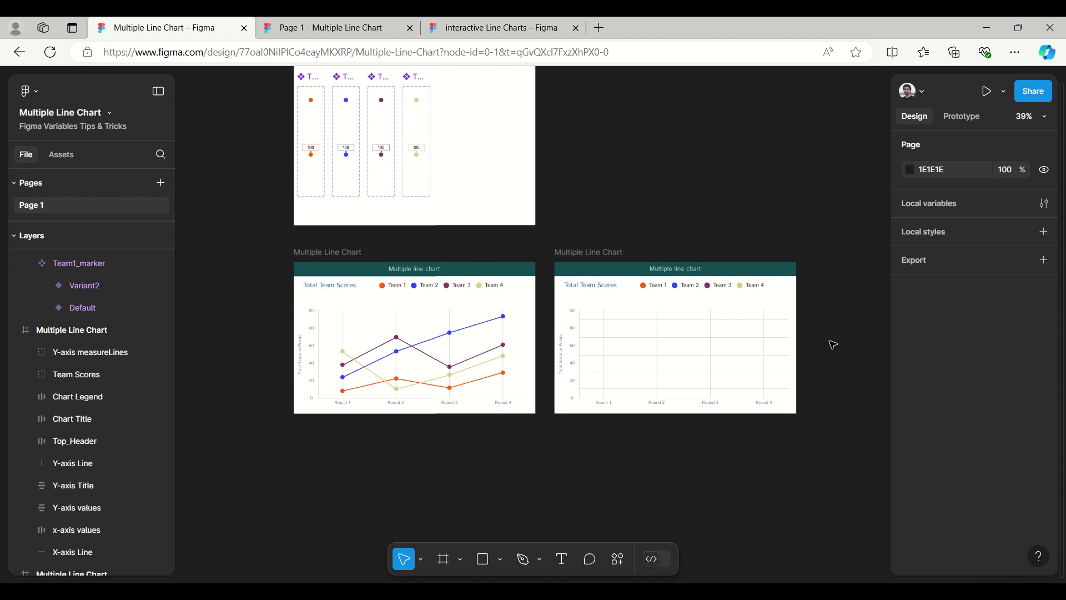
{"action": "scroll", "coordinate": [833, 345], "scroll_direction": "up", "scroll_amount": 5}
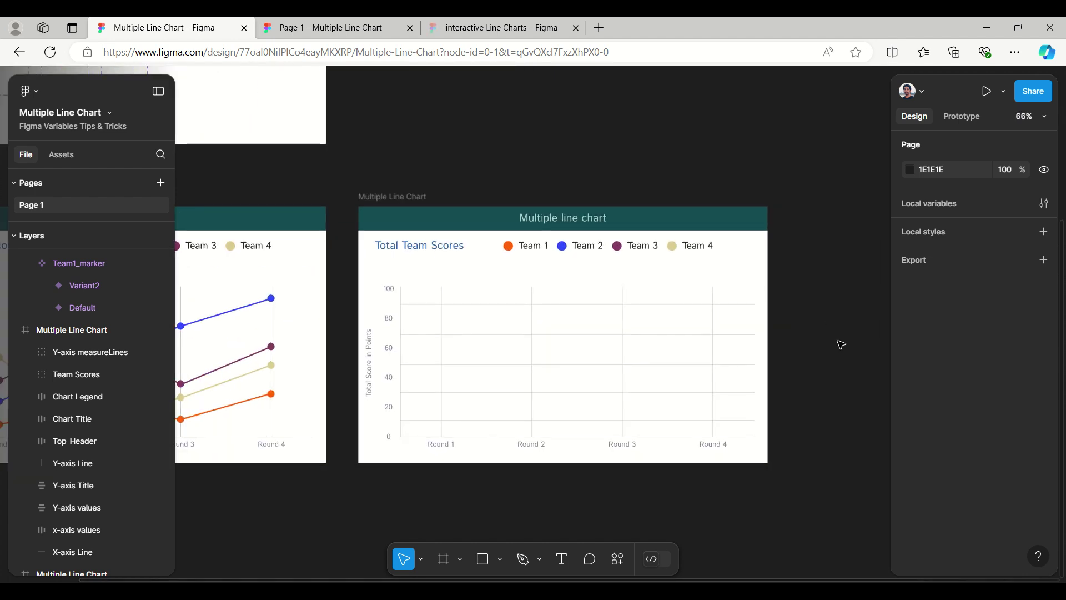
{"action": "scroll", "coordinate": [841, 344], "scroll_direction": "up", "scroll_amount": 2}
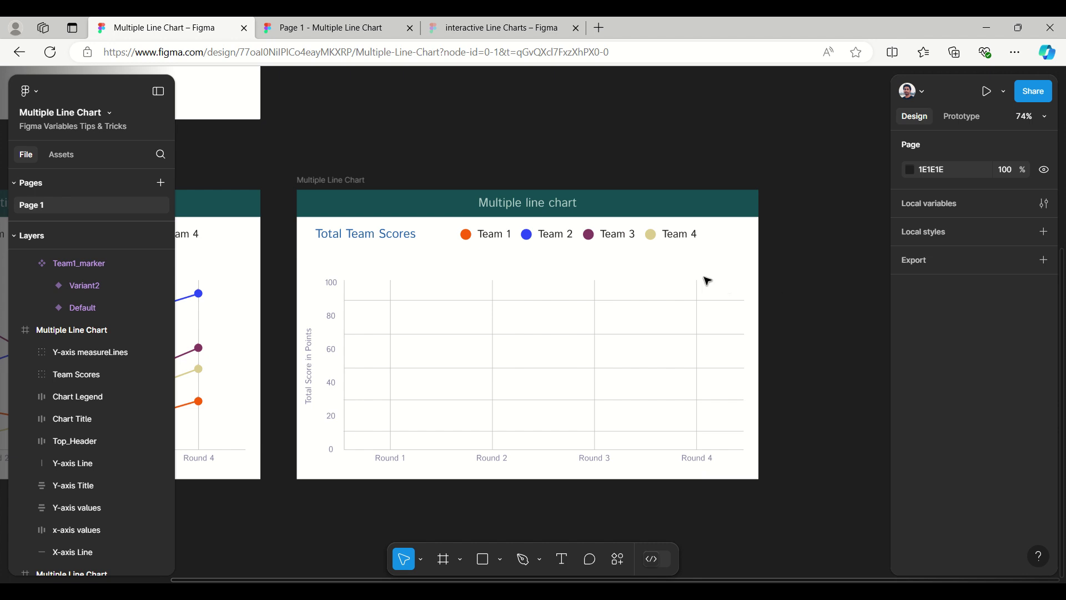
Drag a Team1_marker from Assets onto the chart's Round 1 column and nudge it into place
{"action": "left_click", "coordinate": [73, 156]}
{"action": "left_click", "coordinate": [50, 269]}
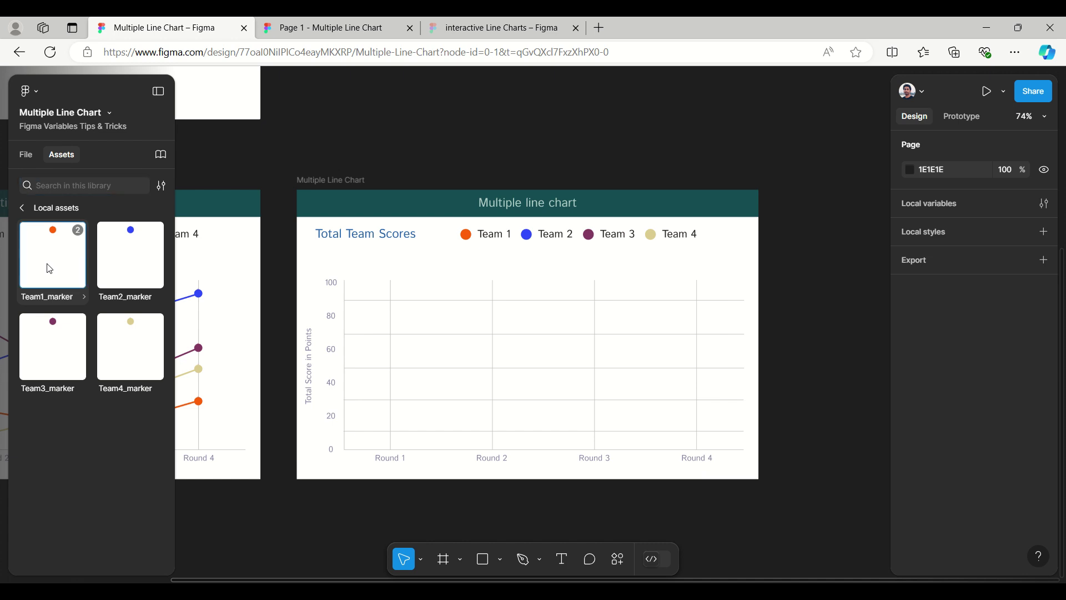
{"action": "mouse_move", "coordinate": [50, 269]}
{"action": "left_mouse_down"}
{"action": "mouse_move", "coordinate": [395, 363]}
{"action": "mouse_move", "coordinate": [402, 399]}
{"action": "mouse_move", "coordinate": [387, 418]}
{"action": "left_mouse_up"}
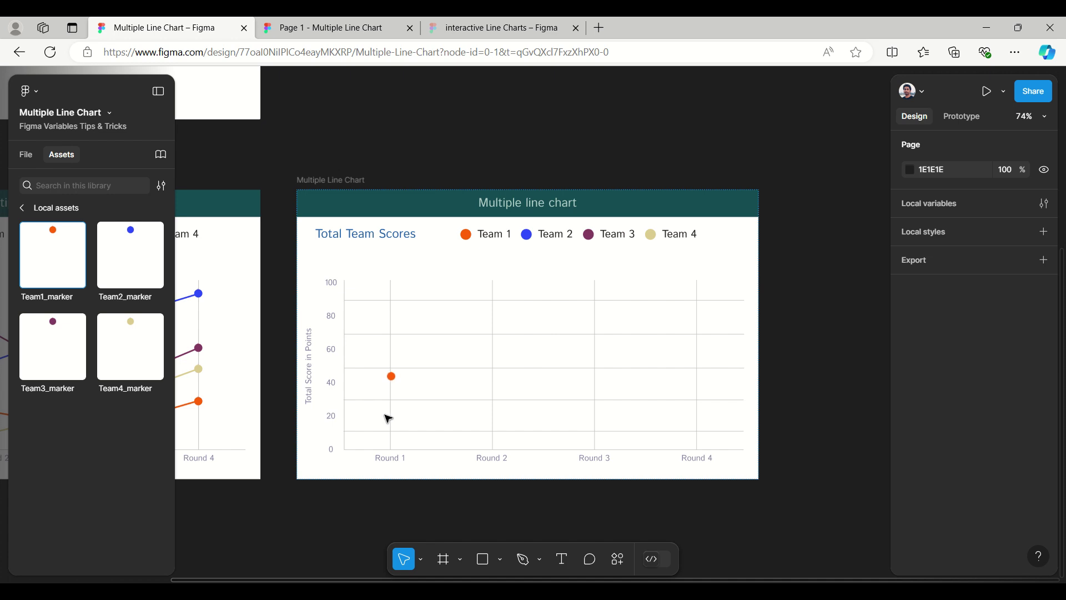
{"action": "left_click_drag", "start_coordinate": [388, 418], "coordinate": [387, 419]}
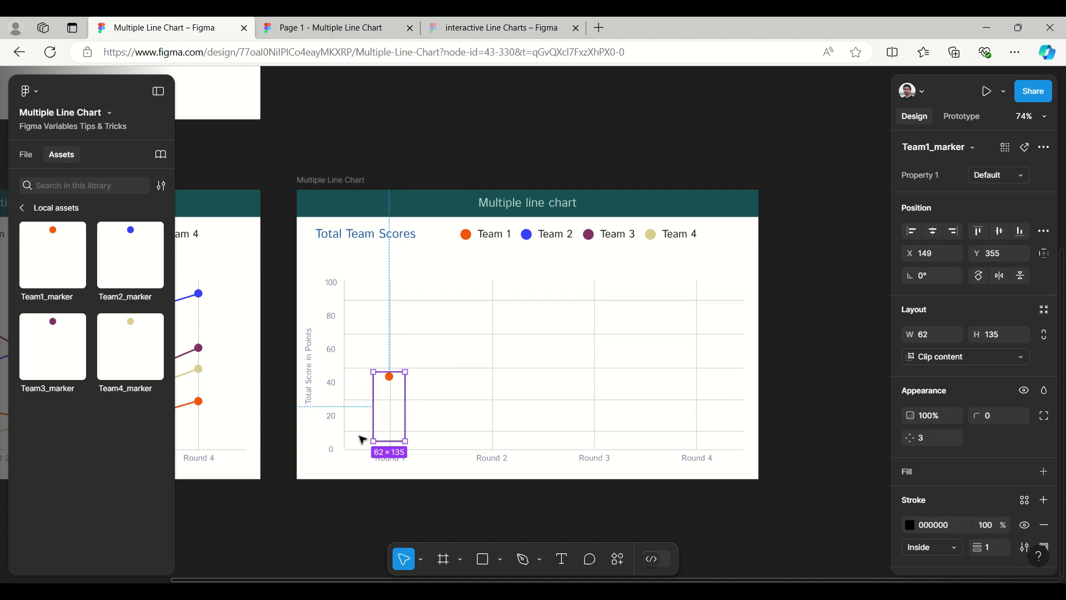
{"action": "scroll", "coordinate": [411, 483], "scroll_direction": "up", "scroll_amount": 5}
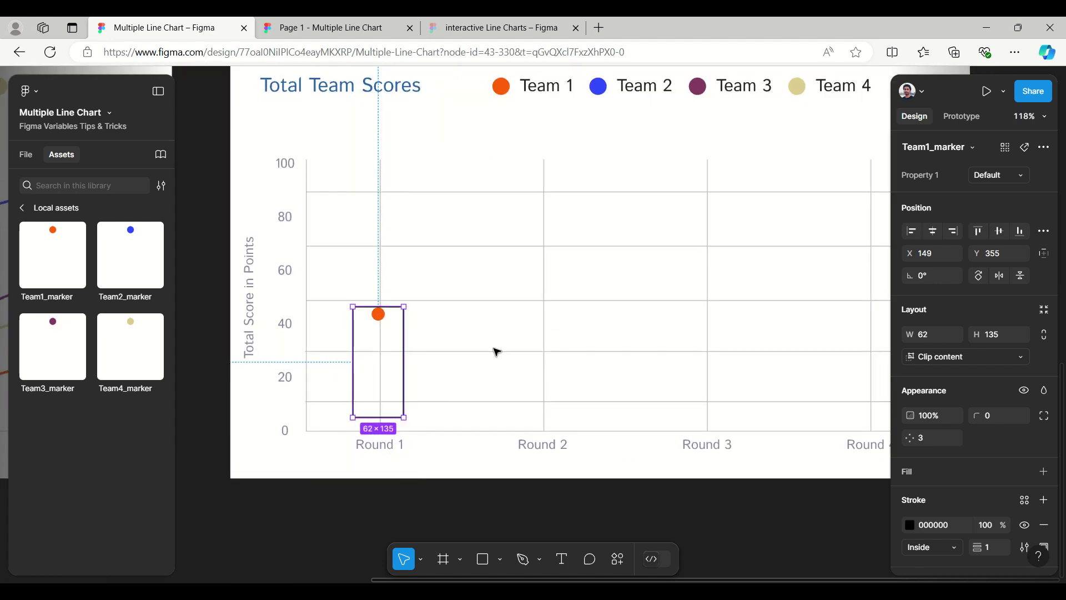
{"action": "key", "text": "Down"}
{"action": "key", "text": "Down"}
{"action": "key", "text": "Down"}
{"action": "key", "text": "Down"}
{"action": "key", "text": "Down"}
{"action": "key", "text": "Down"}
{"action": "key", "text": "Down"}
{"action": "key", "text": "Down"}
{"action": "key", "text": "Down"}
{"action": "key", "text": "Down"}
{"action": "key", "text": "Down"}
{"action": "key", "text": "Down"}
{"action": "key", "text": "Down"}
{"action": "key", "text": "Down"}
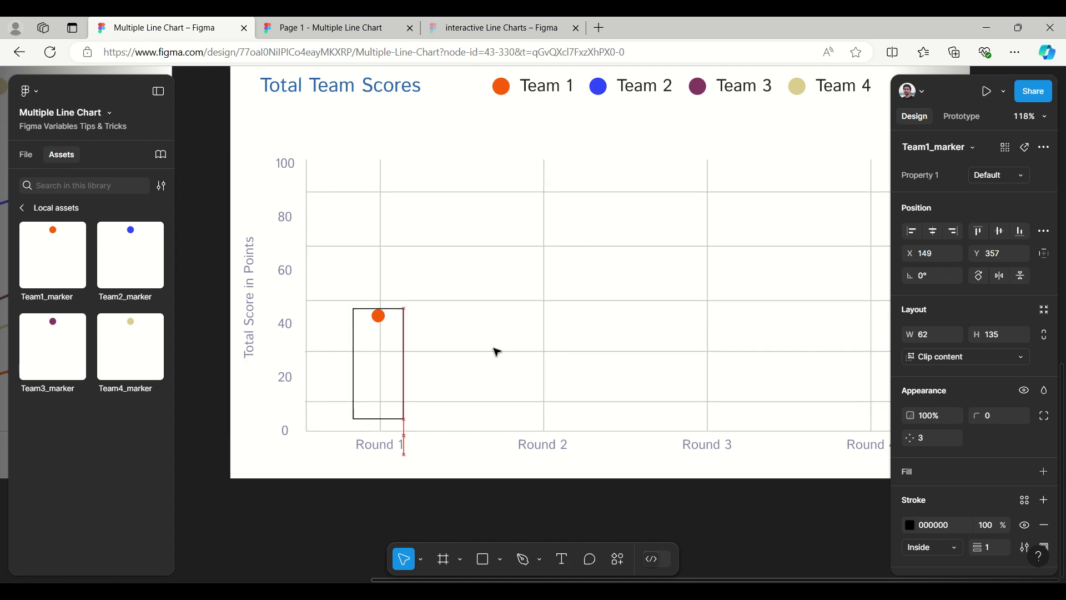
{"action": "key", "text": "Down"}
{"action": "key", "text": "Down"}
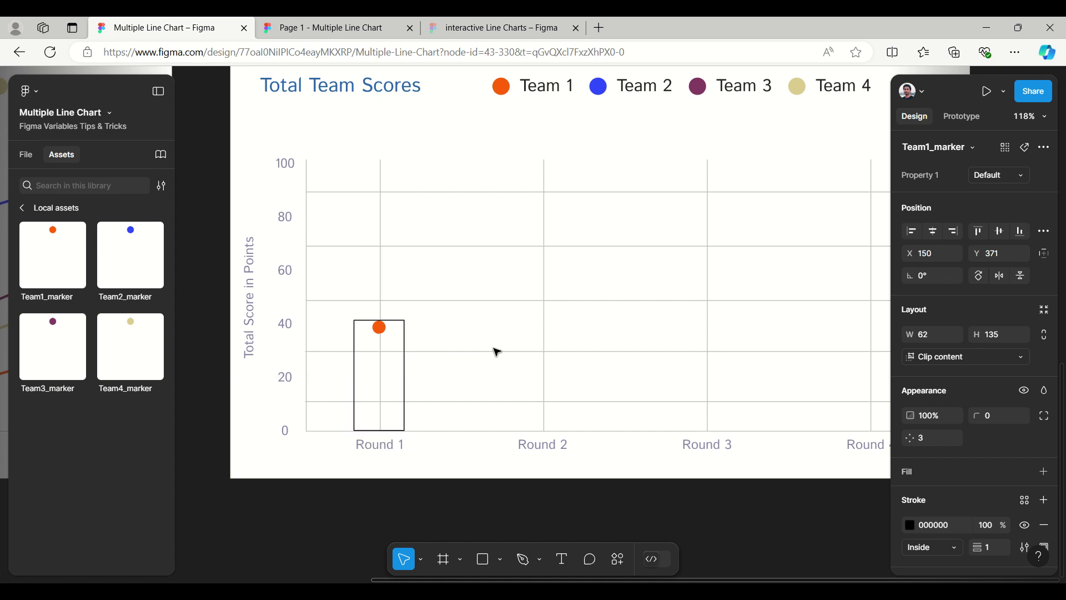
{"action": "key", "text": "Right"}
{"action": "key", "text": "Right"}
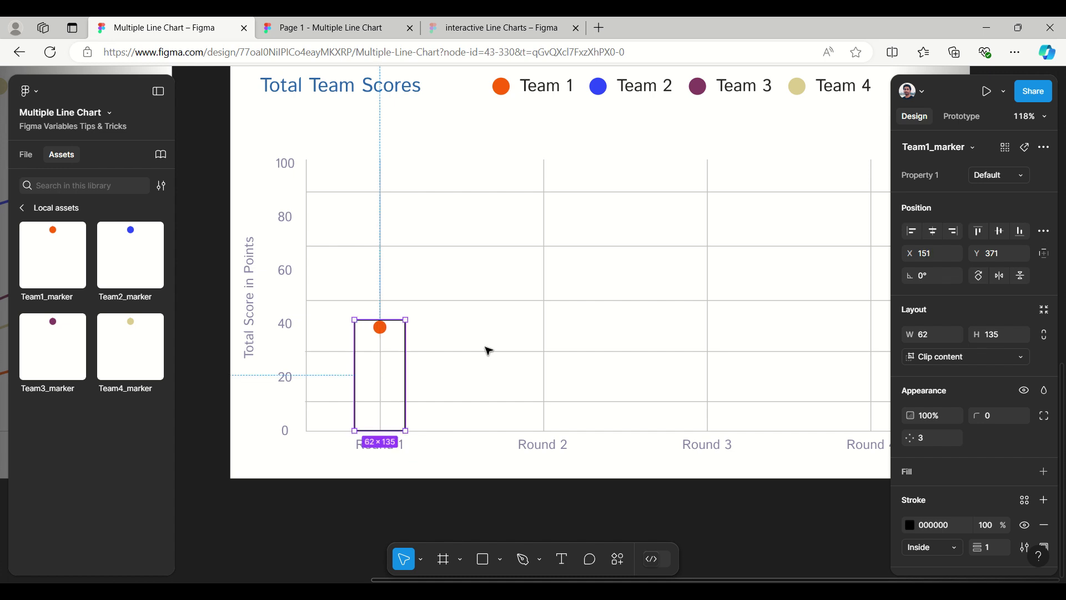
Shorten the Team1 marker to height 35, duplicate it, and stretch the copy to height 96
{"action": "left_click", "coordinate": [23, 156]}
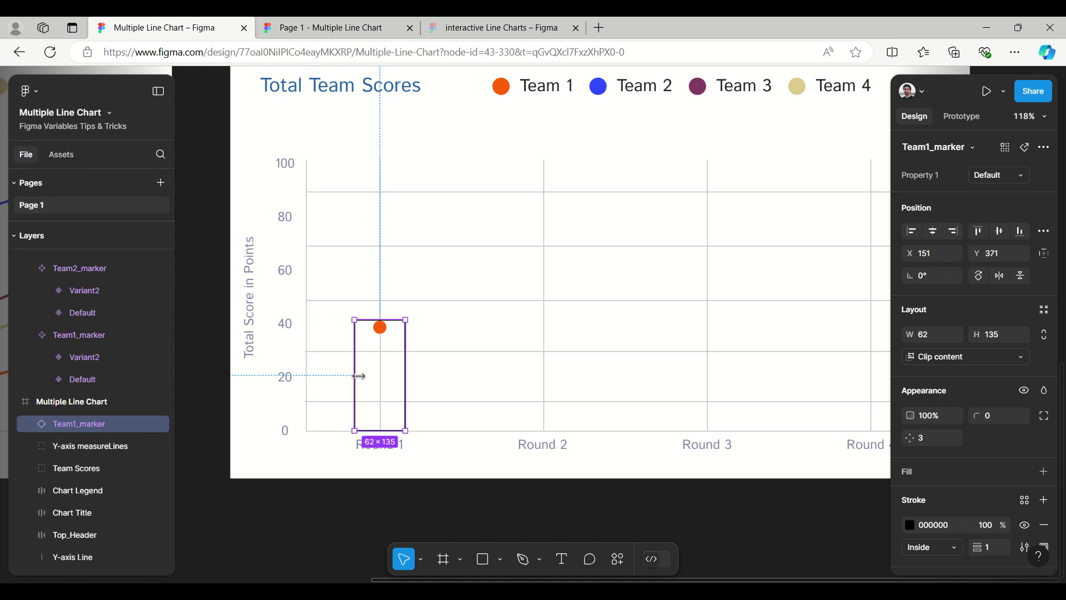
{"action": "left_click_drag", "start_coordinate": [396, 323], "coordinate": [396, 402]}
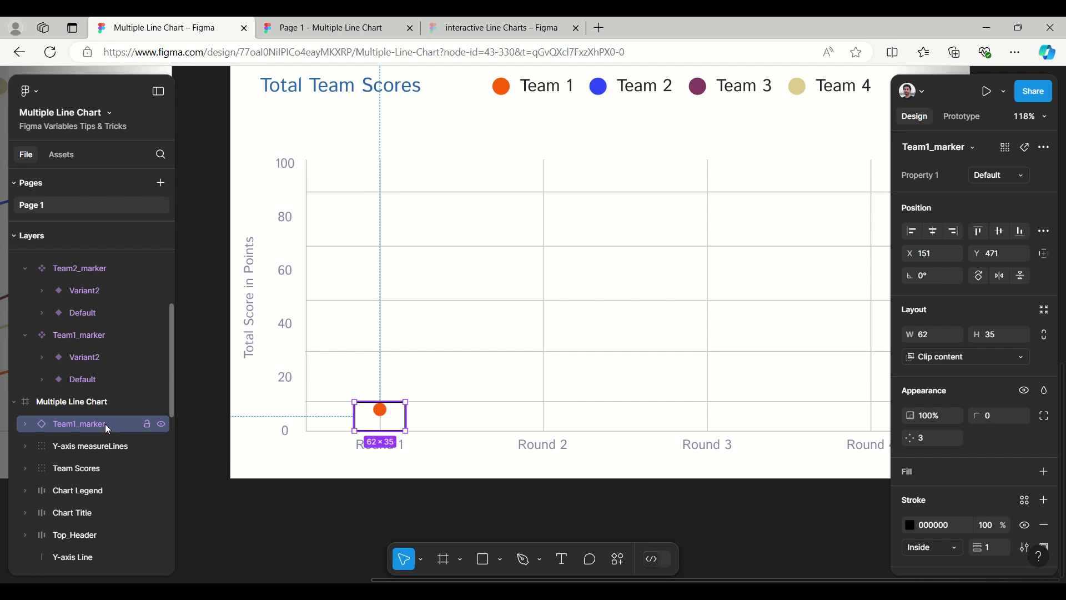
{"action": "key", "text": "ctrl+d"}
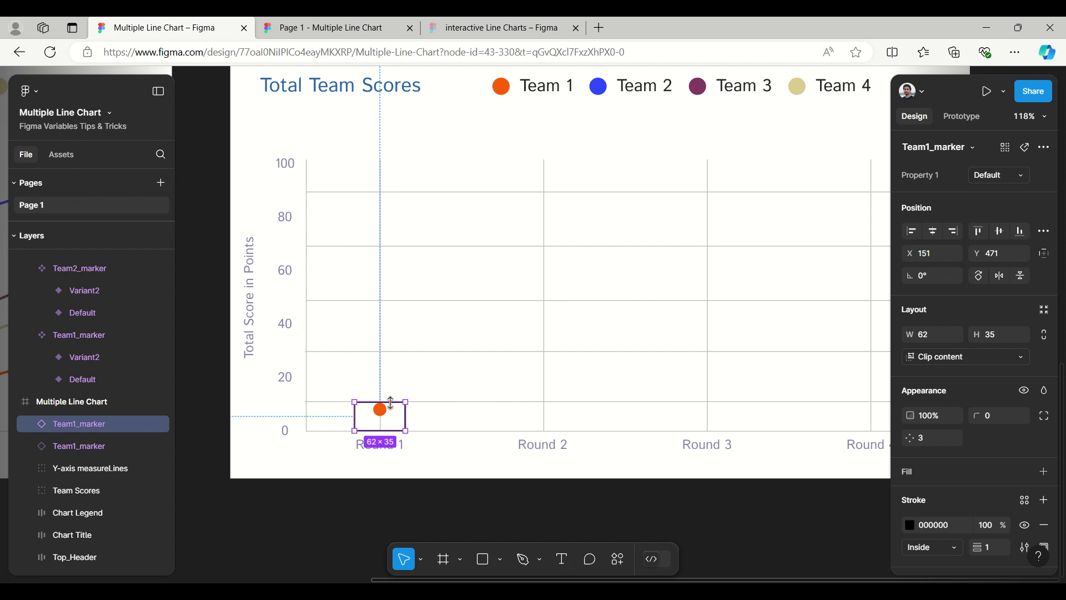
{"action": "left_click_drag", "start_coordinate": [390, 396], "coordinate": [390, 352]}
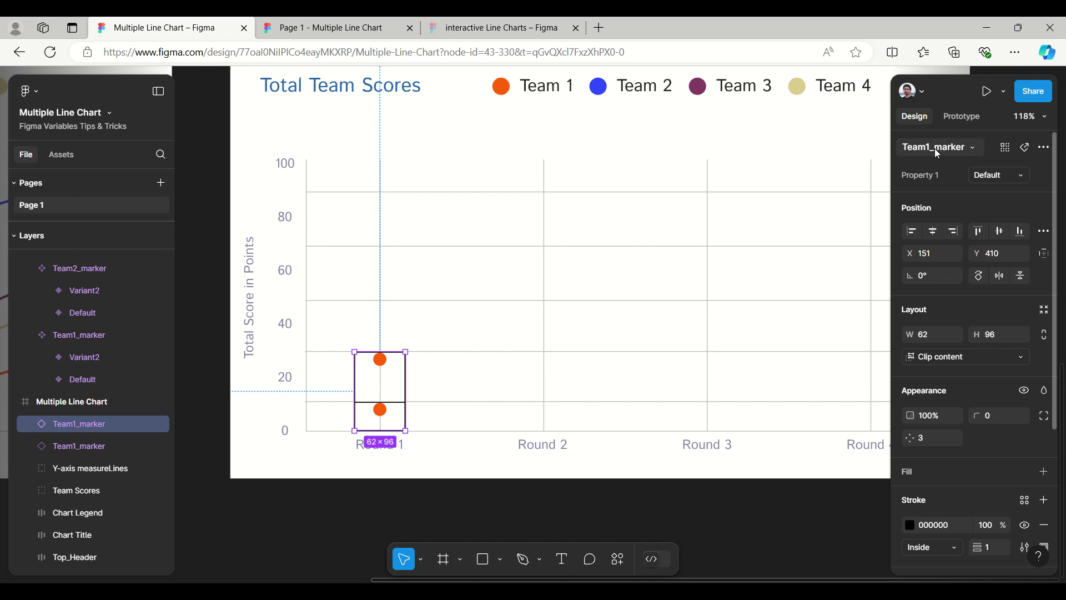
Swap the copy to Team2_marker, then duplicate, stretch and swap the next copy to Team3_marker
{"action": "left_click", "coordinate": [974, 147]}
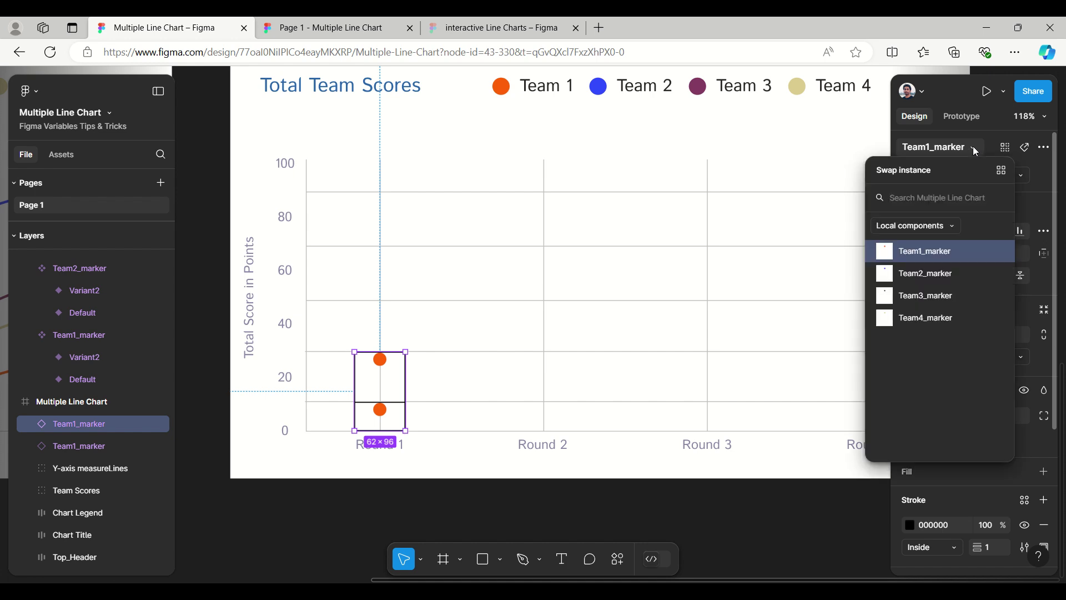
{"action": "left_click", "coordinate": [918, 275]}
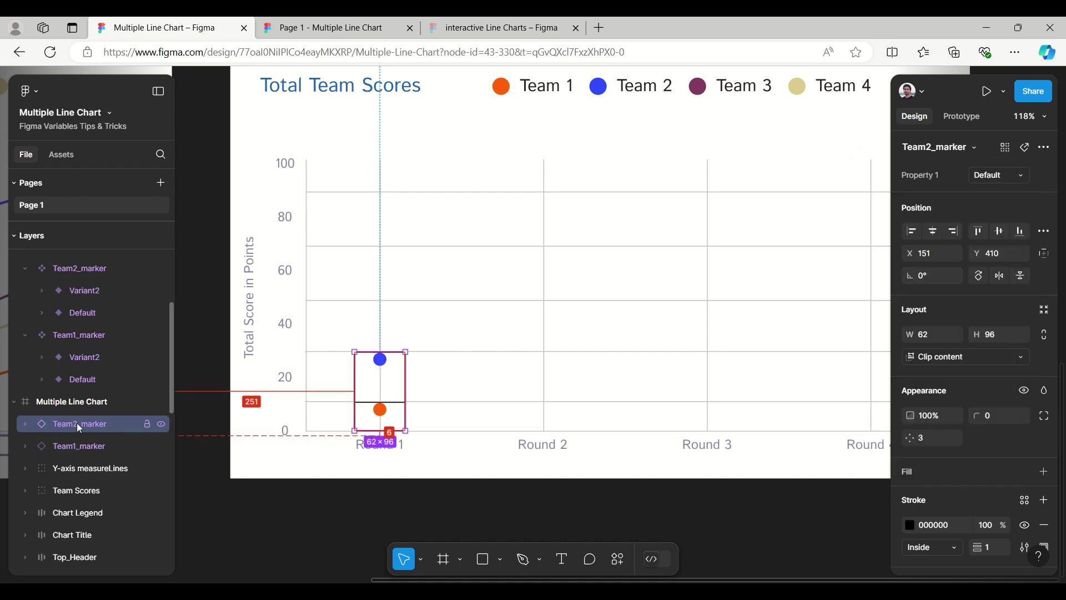
{"action": "left_click_drag", "start_coordinate": [77, 422], "coordinate": [81, 411]}
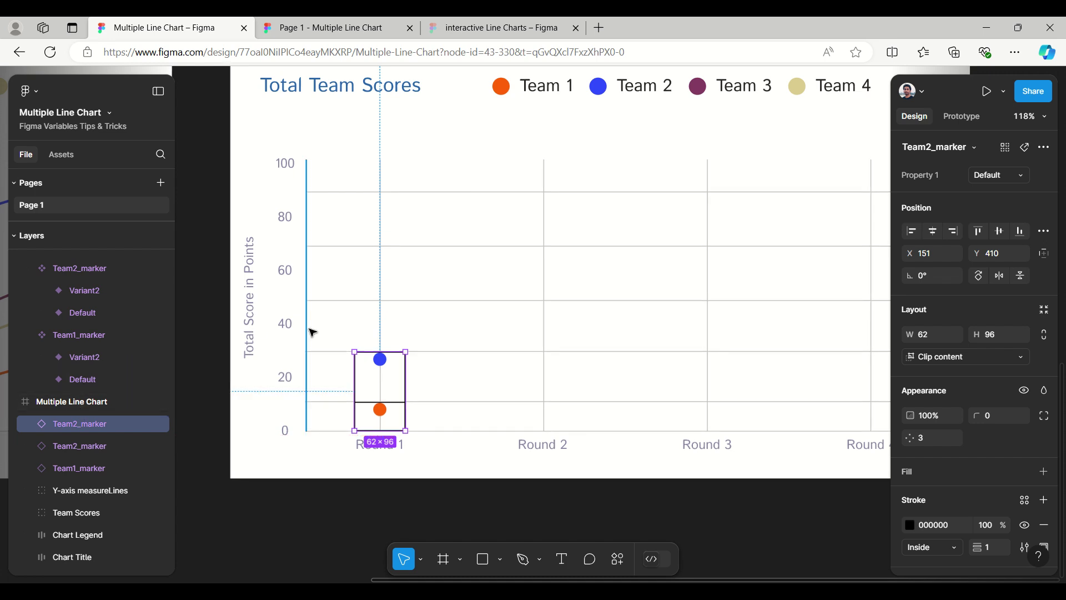
{"action": "left_click_drag", "start_coordinate": [390, 334], "coordinate": [383, 284]}
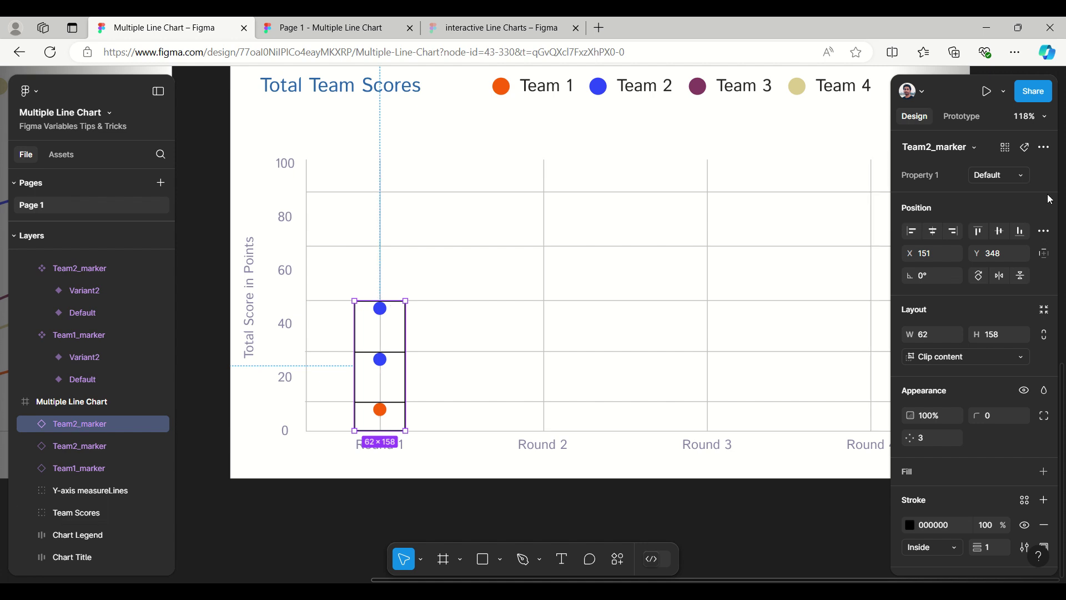
{"action": "left_click", "coordinate": [974, 147]}
{"action": "left_click", "coordinate": [932, 296]}
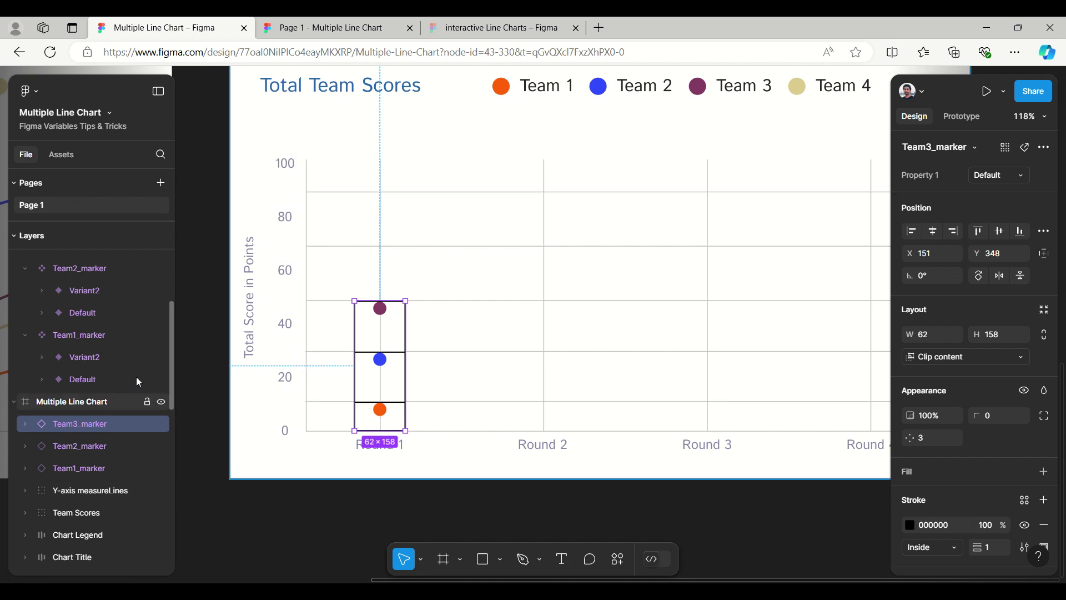
Duplicate the Team3 marker, stretch it to height 224, and swap it to Team4_marker
{"action": "key", "text": "alt"}
{"action": "left_click_drag", "start_coordinate": [76, 424], "coordinate": [82, 412]}
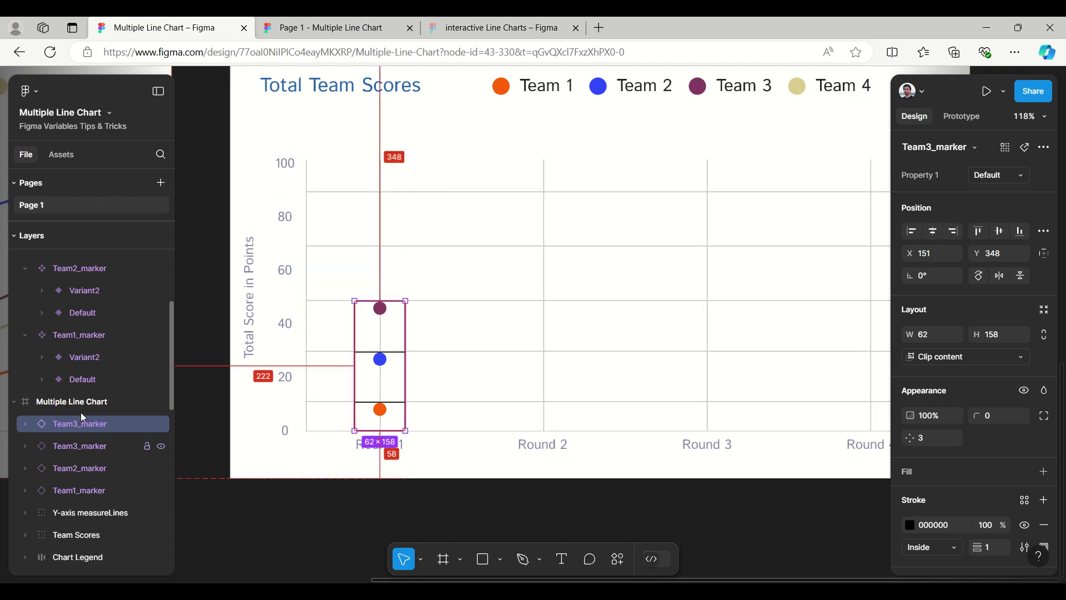
{"action": "left_click_drag", "start_coordinate": [388, 301], "coordinate": [389, 245]}
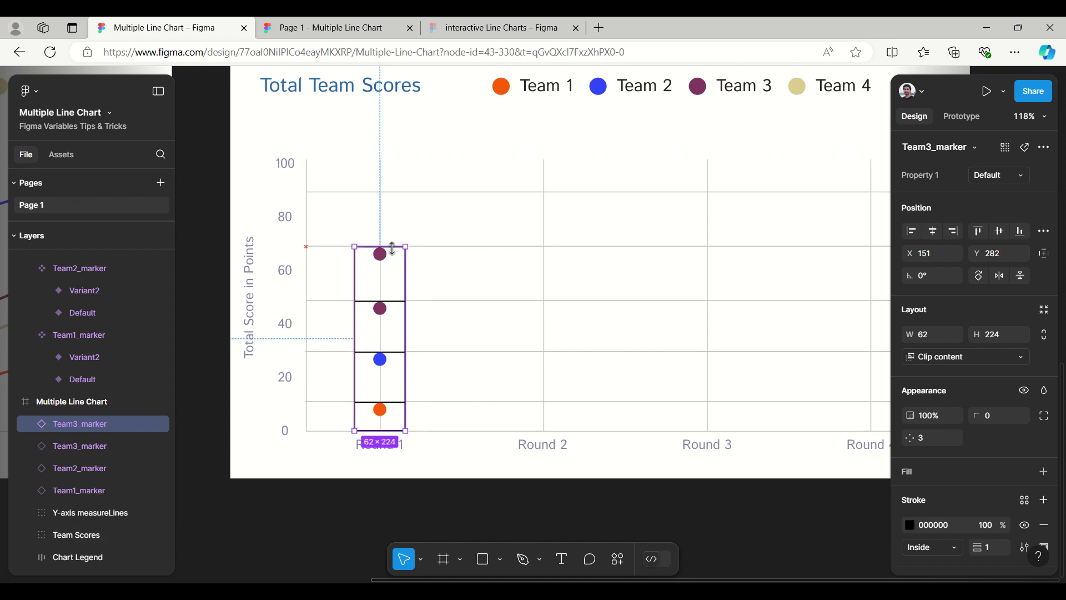
{"action": "left_click", "coordinate": [974, 147]}
{"action": "left_click", "coordinate": [922, 318]}
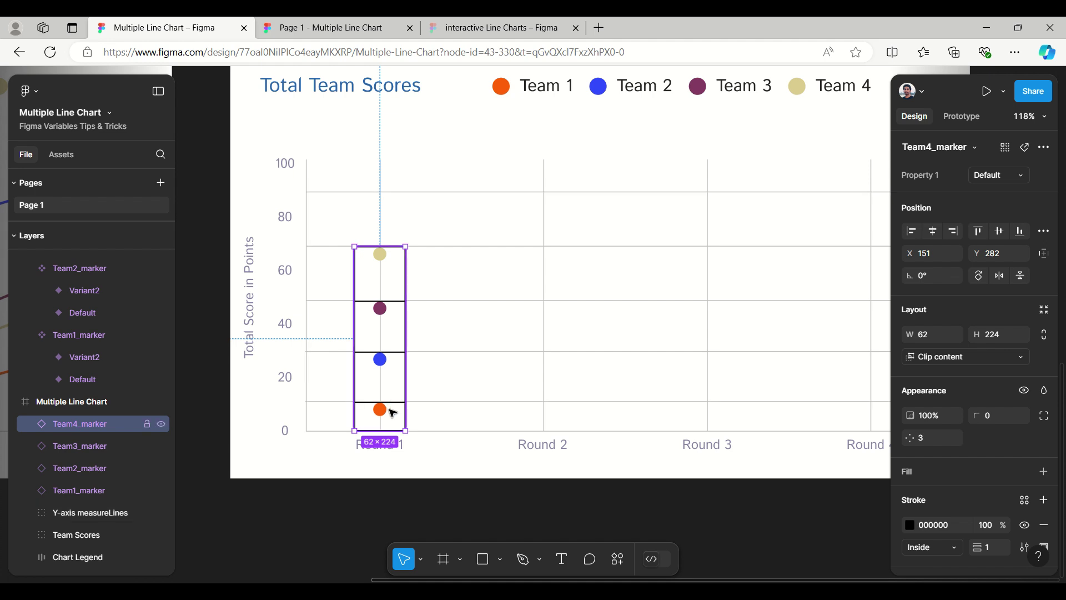
{"action": "left_click", "coordinate": [94, 488]}
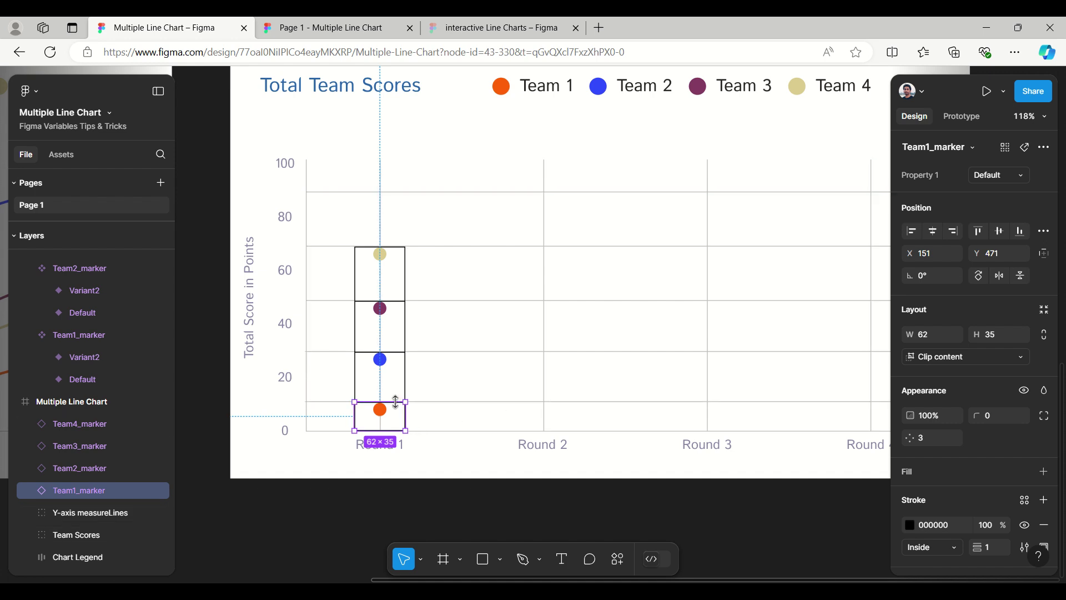
Extend the Team1 marker to height 96, set its score to 30, then revert it to Default
{"action": "left_click_drag", "start_coordinate": [396, 397], "coordinate": [403, 351]}
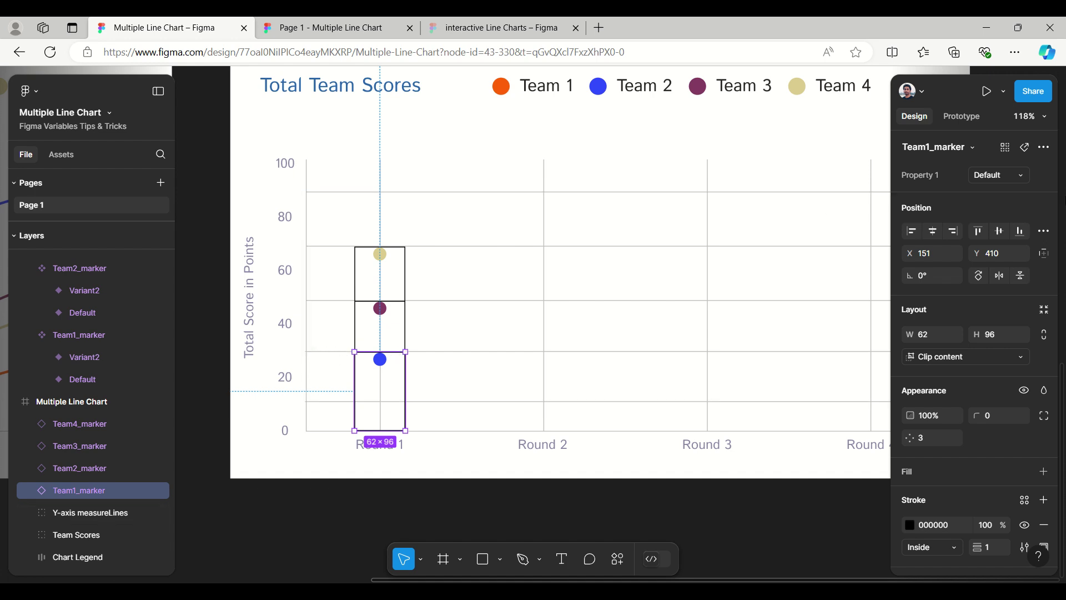
{"action": "left_click", "coordinate": [1021, 175]}
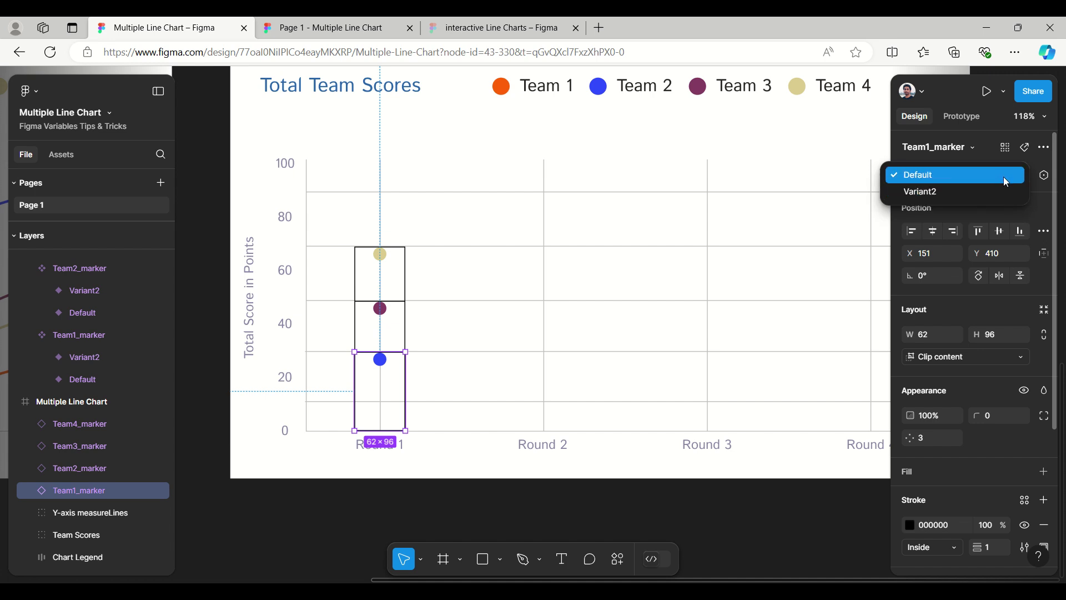
{"action": "left_click", "coordinate": [1006, 190]}
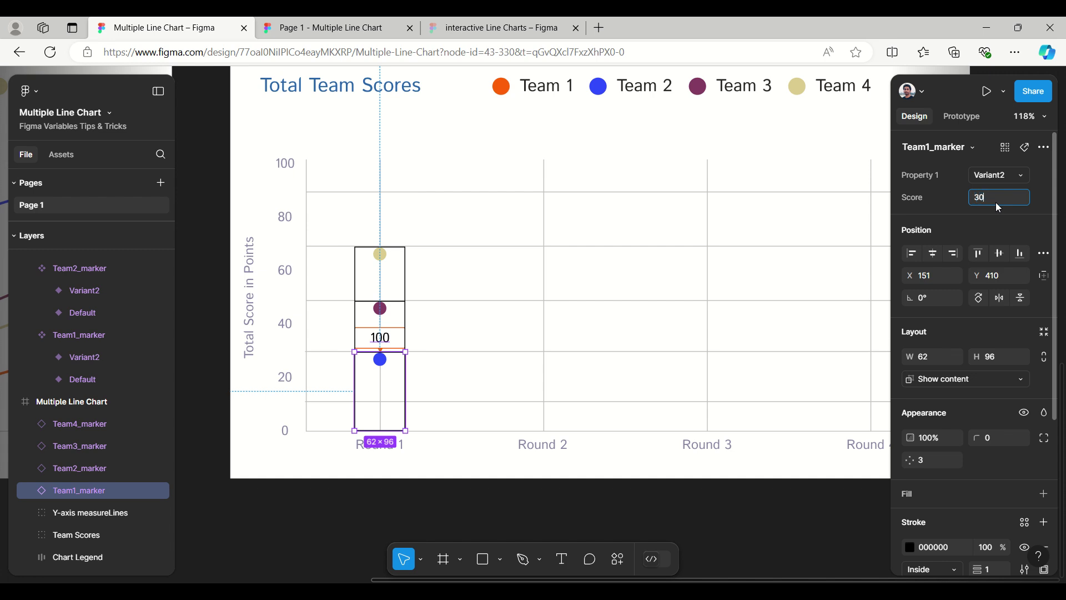
{"action": "type", "text": "30"}
{"action": "key", "text": "Return"}
{"action": "left_click", "coordinate": [1001, 176]}
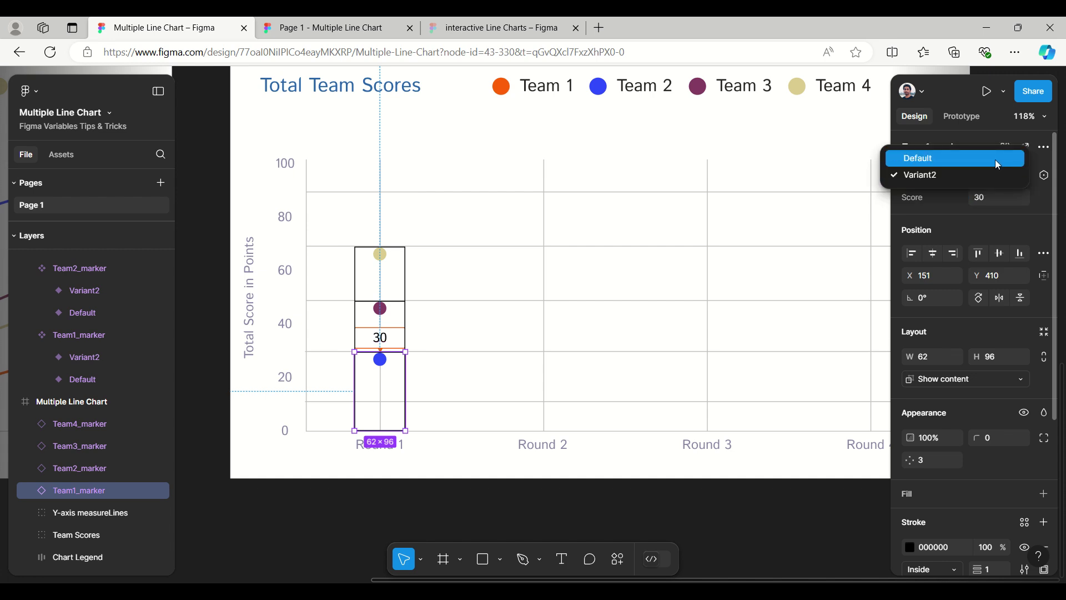
{"action": "left_click", "coordinate": [997, 162]}
Raise the Team 2 marker's dot above Team 1's and switch it to the score variant
{"action": "left_click", "coordinate": [68, 468]}
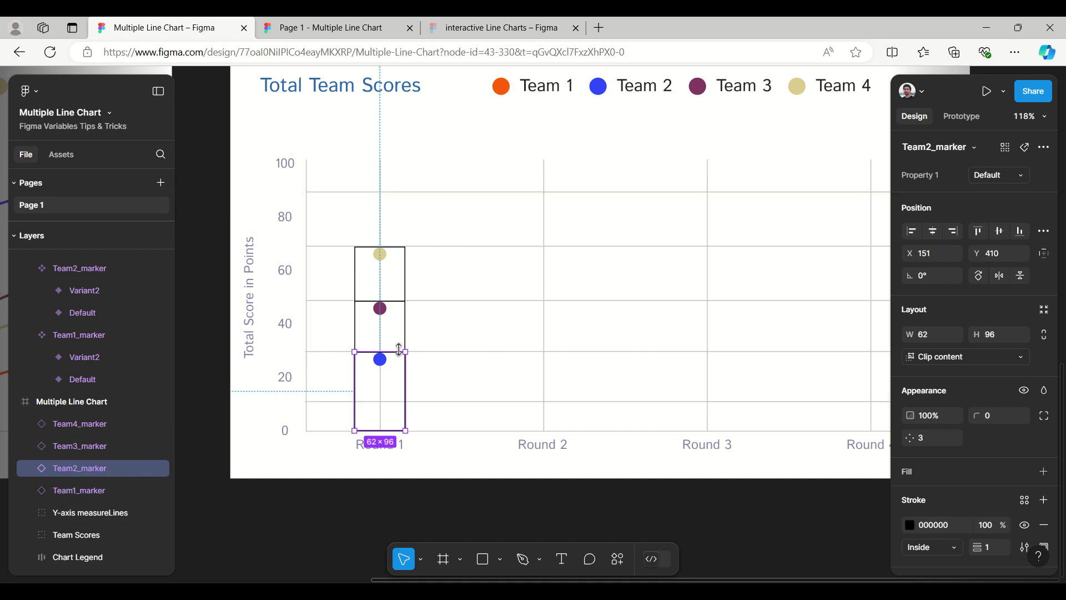
{"action": "left_click_drag", "start_coordinate": [399, 350], "coordinate": [400, 301]}
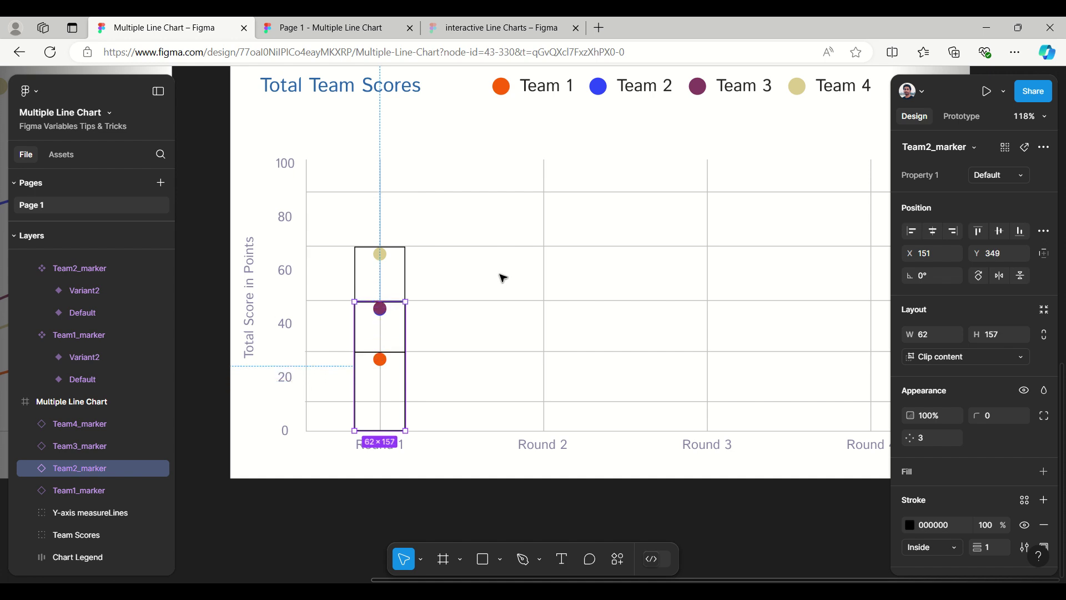
{"action": "left_click", "coordinate": [997, 175]}
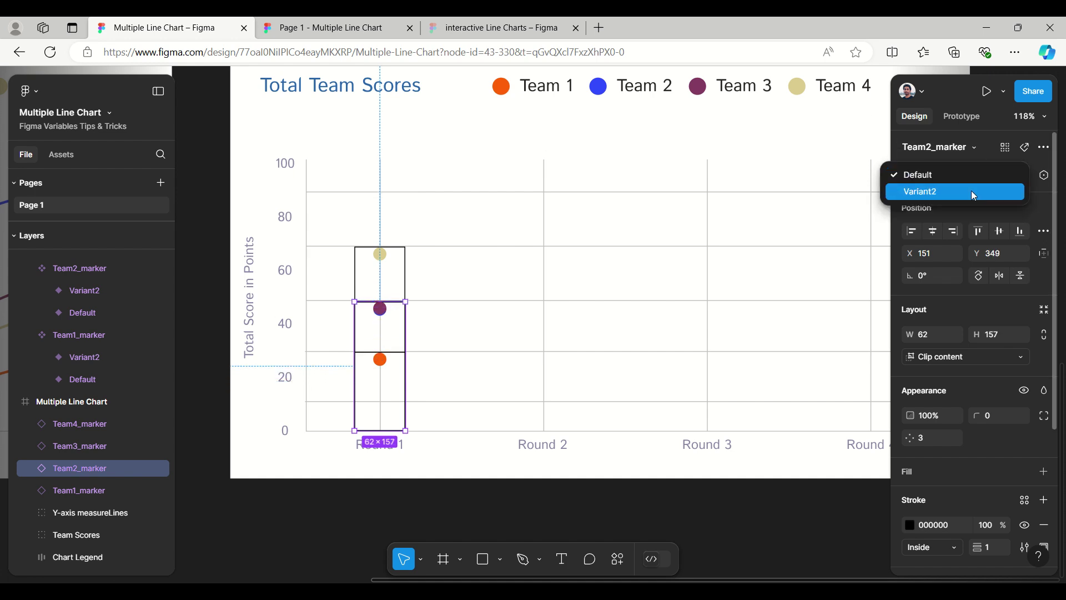
{"action": "left_click", "coordinate": [973, 193]}
{"action": "left_click", "coordinate": [991, 198]}
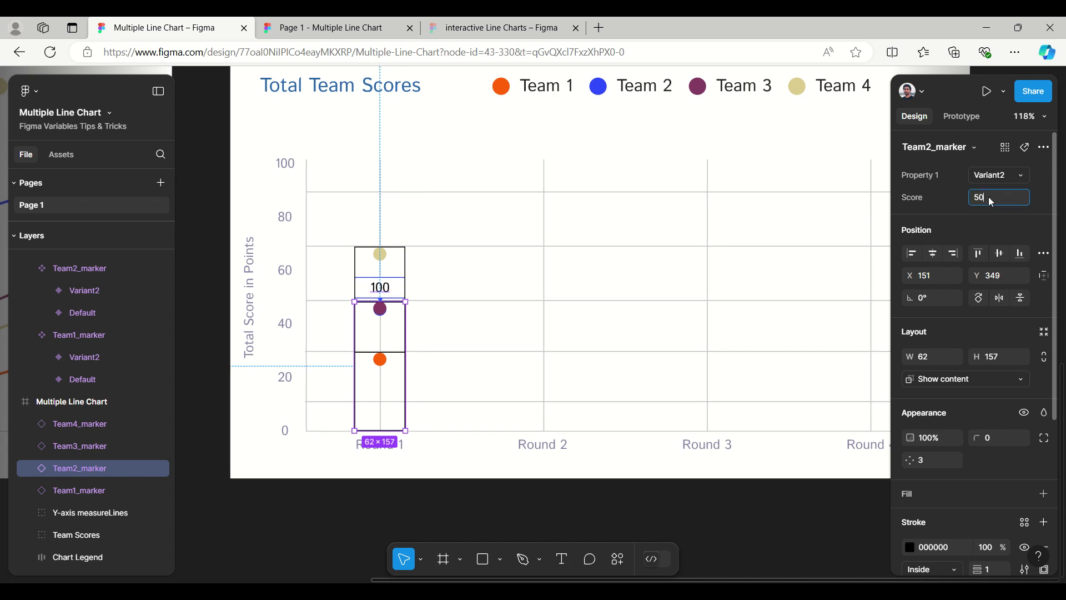
Raise the Team 3 marker's dot to about 65 and set its score to 70
{"action": "left_click", "coordinate": [92, 448]}
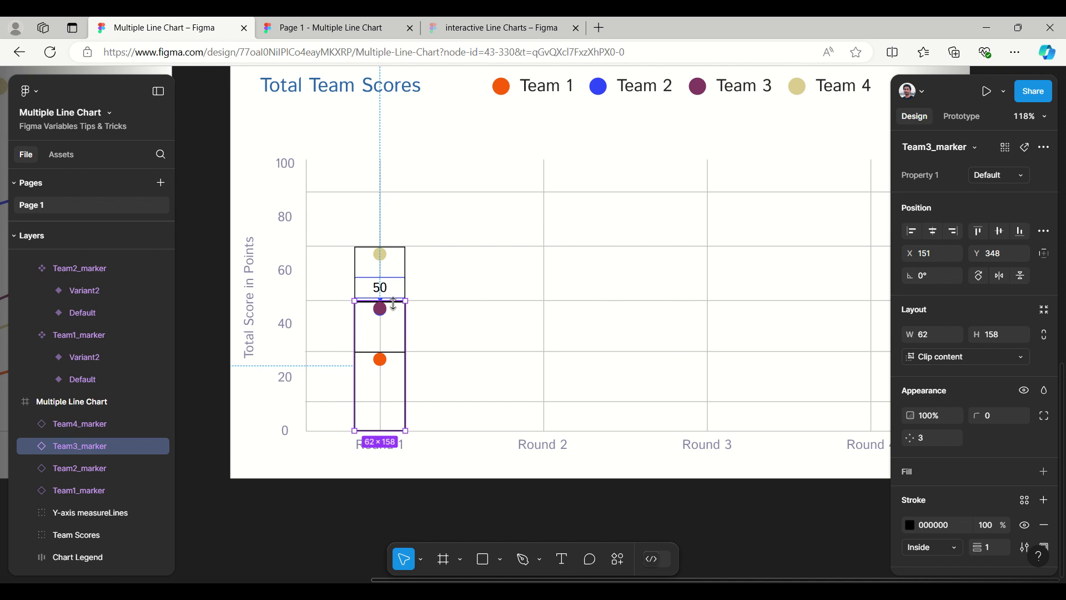
{"action": "left_click_drag", "start_coordinate": [393, 303], "coordinate": [400, 247]}
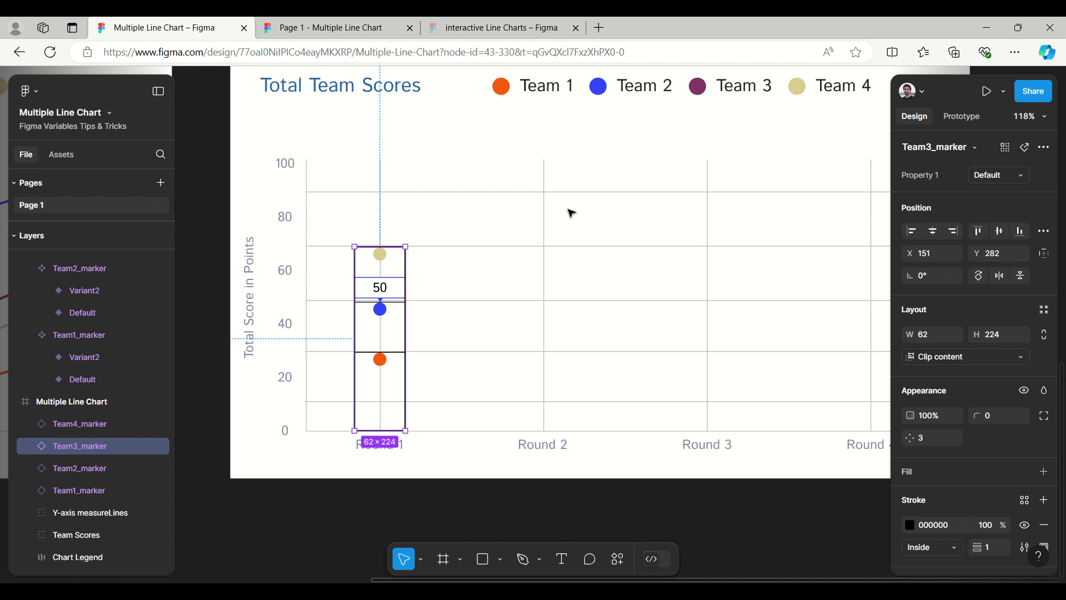
{"action": "left_click", "coordinate": [1015, 169]}
{"action": "left_click", "coordinate": [976, 186]}
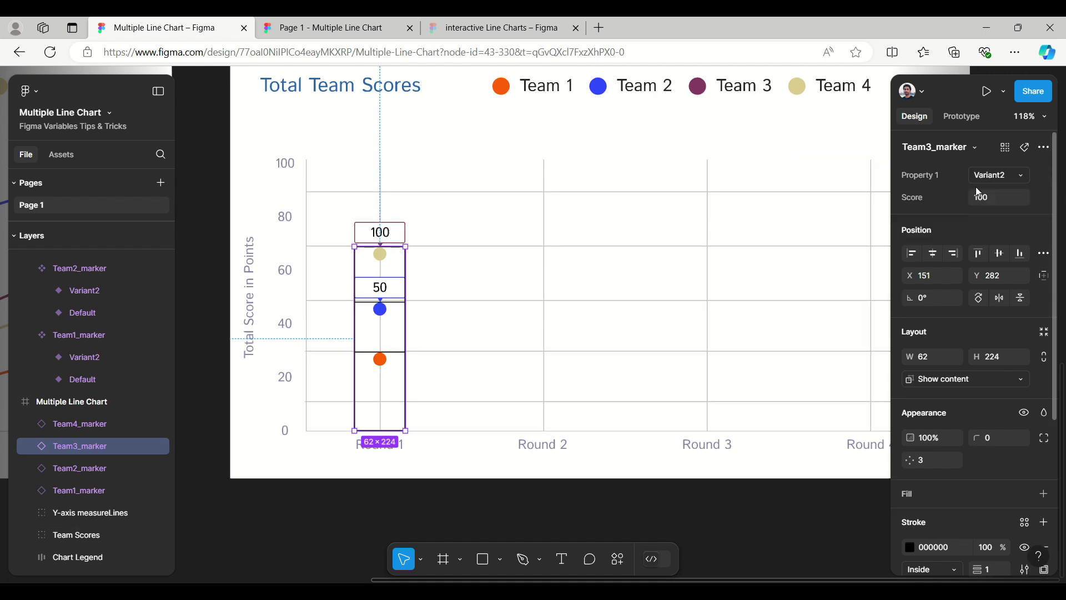
{"action": "left_click", "coordinate": [988, 202]}
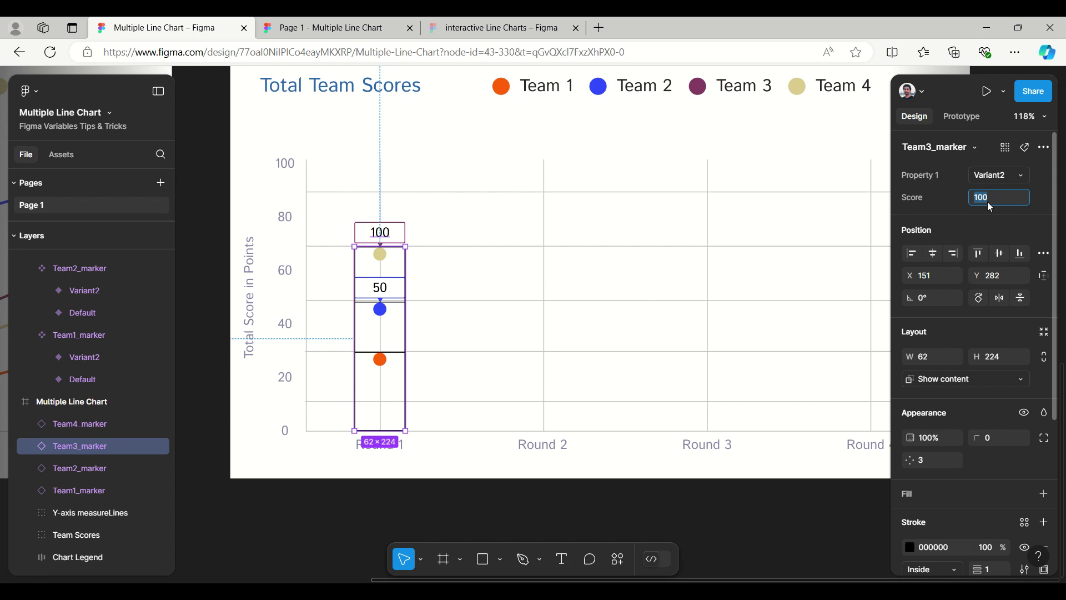
{"action": "type", "text": "70"}
{"action": "key", "text": "Return"}
Raise the Team 4 marker's dot near 90, set its score to 90, then hide its label
{"action": "left_click", "coordinate": [63, 424]}
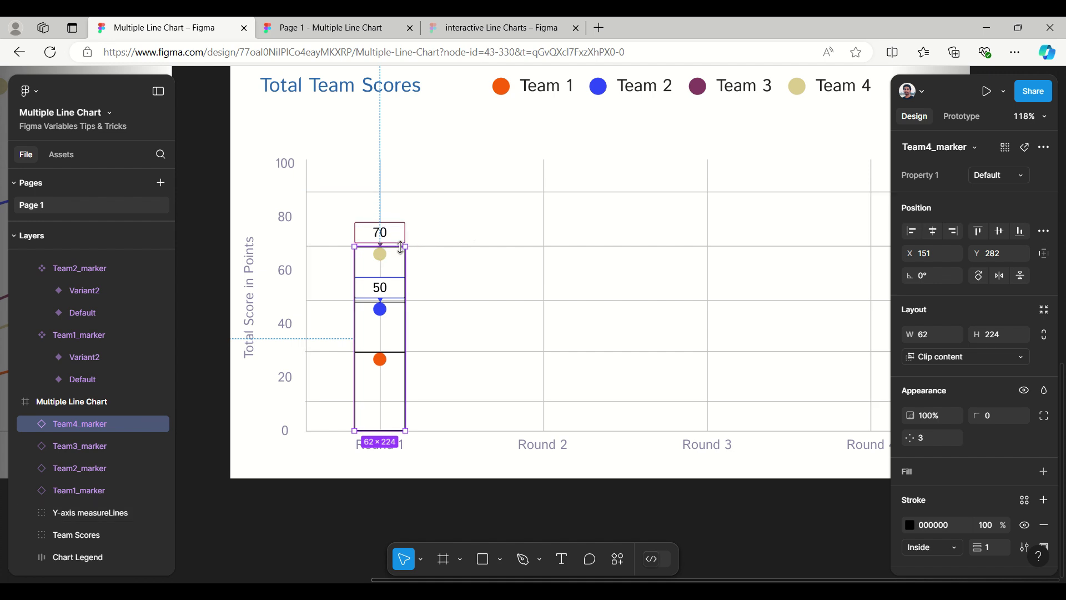
{"action": "left_click_drag", "start_coordinate": [400, 247], "coordinate": [401, 192]}
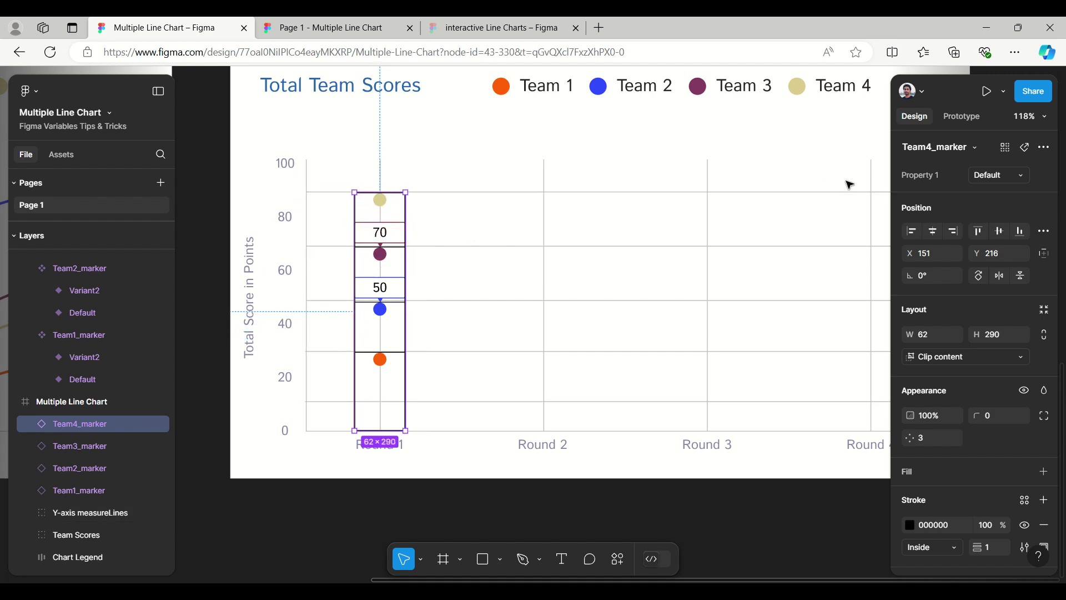
{"action": "left_click", "coordinate": [978, 176]}
{"action": "left_click", "coordinate": [966, 192]}
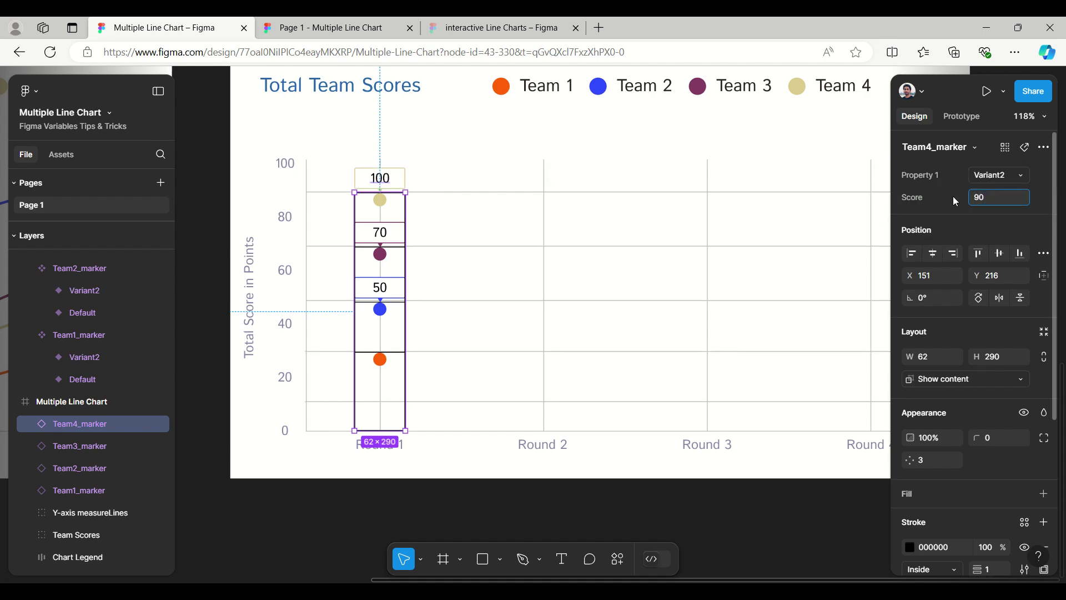
{"action": "key", "text": "Return"}
{"action": "left_click", "coordinate": [988, 175]}
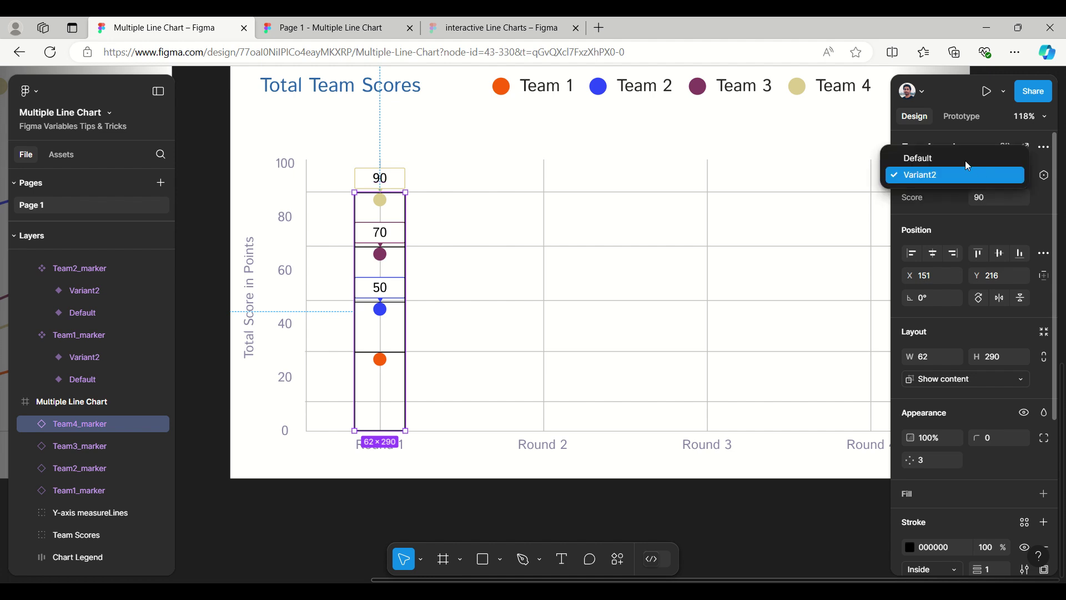
{"action": "left_click", "coordinate": [964, 158]}
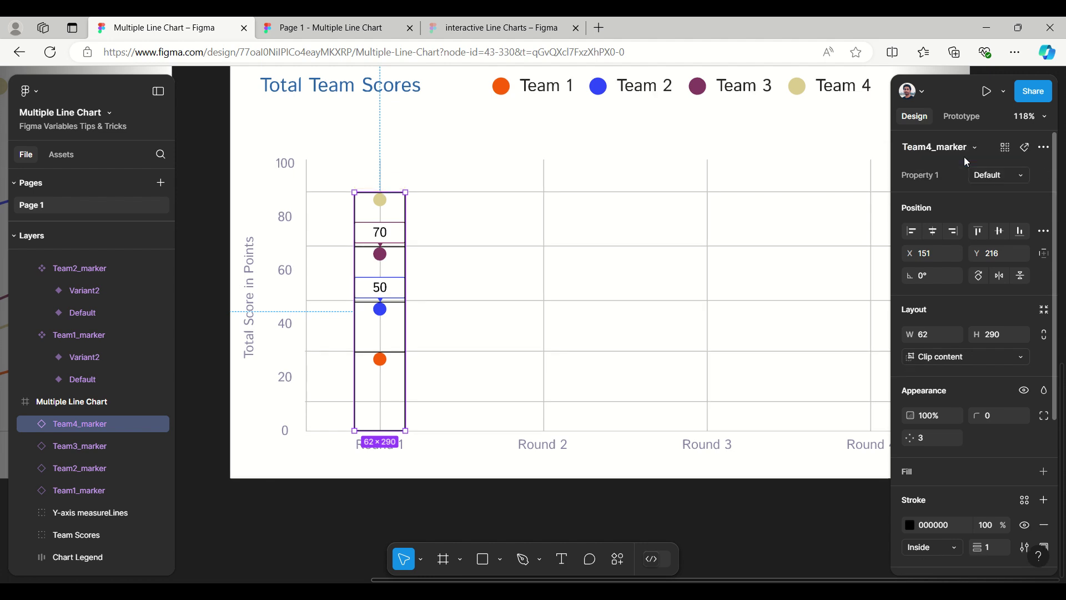
Switch the Team 3 and Team 2 markers back to Default to hide their score labels
{"action": "left_click", "coordinate": [66, 444]}
{"action": "left_click", "coordinate": [997, 178]}
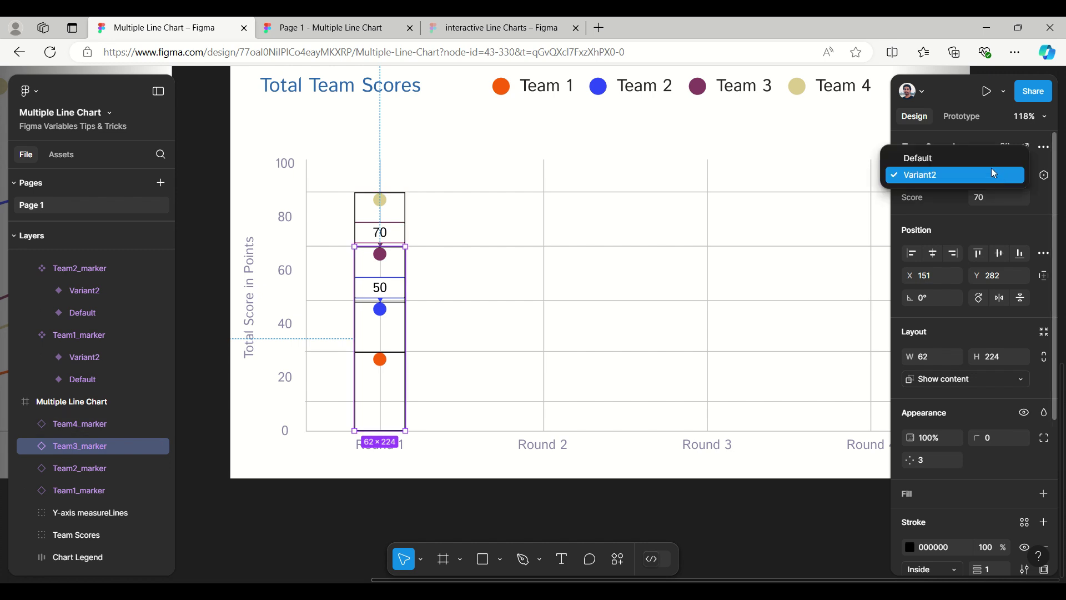
{"action": "left_click", "coordinate": [990, 161]}
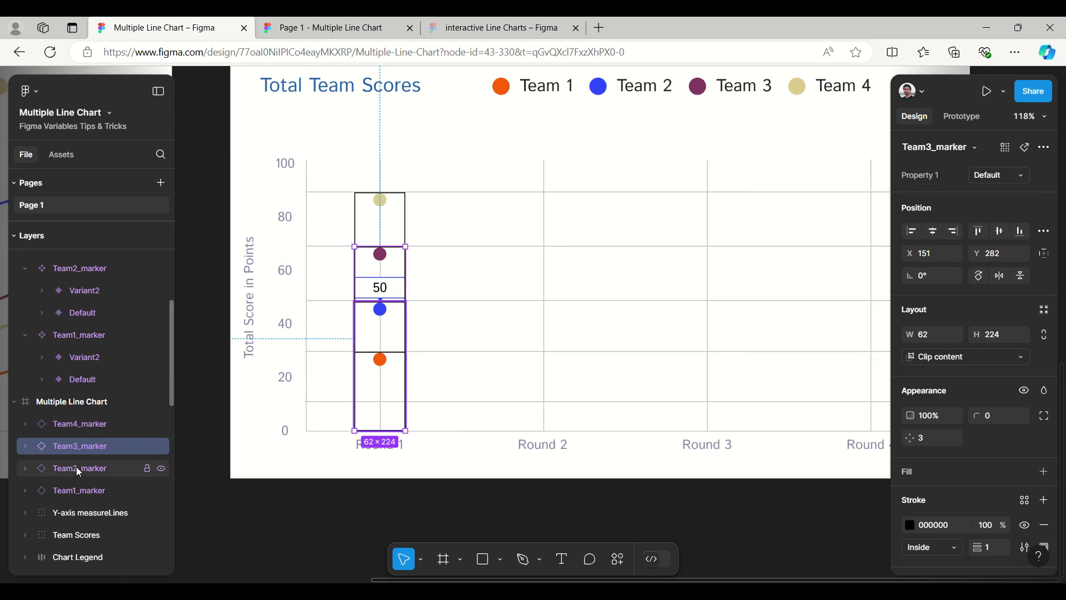
{"action": "left_click", "coordinate": [75, 466]}
{"action": "left_click", "coordinate": [1011, 176]}
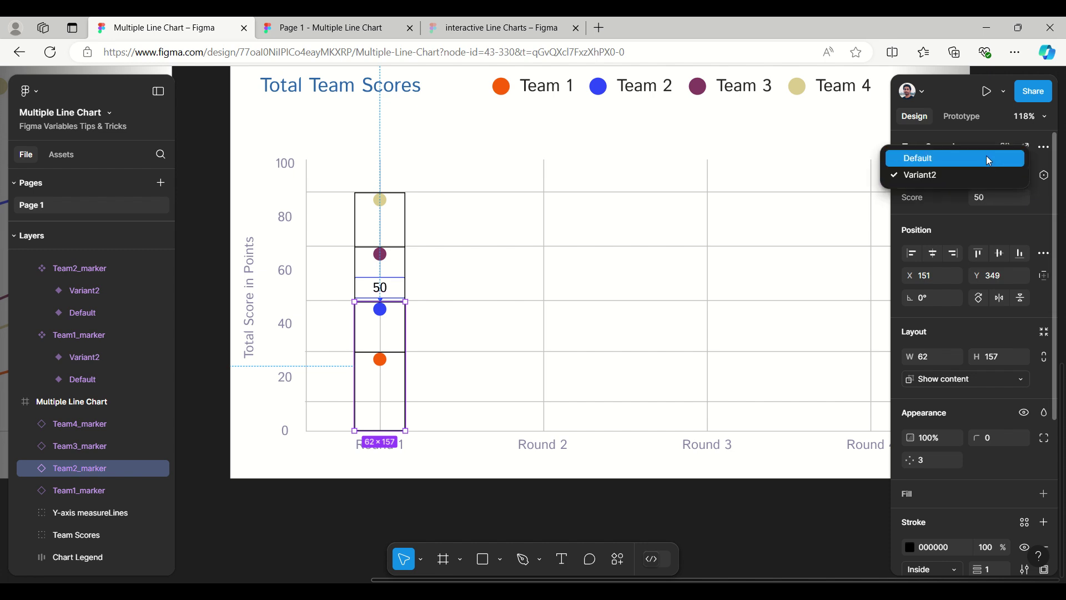
{"action": "left_click", "coordinate": [985, 157]}
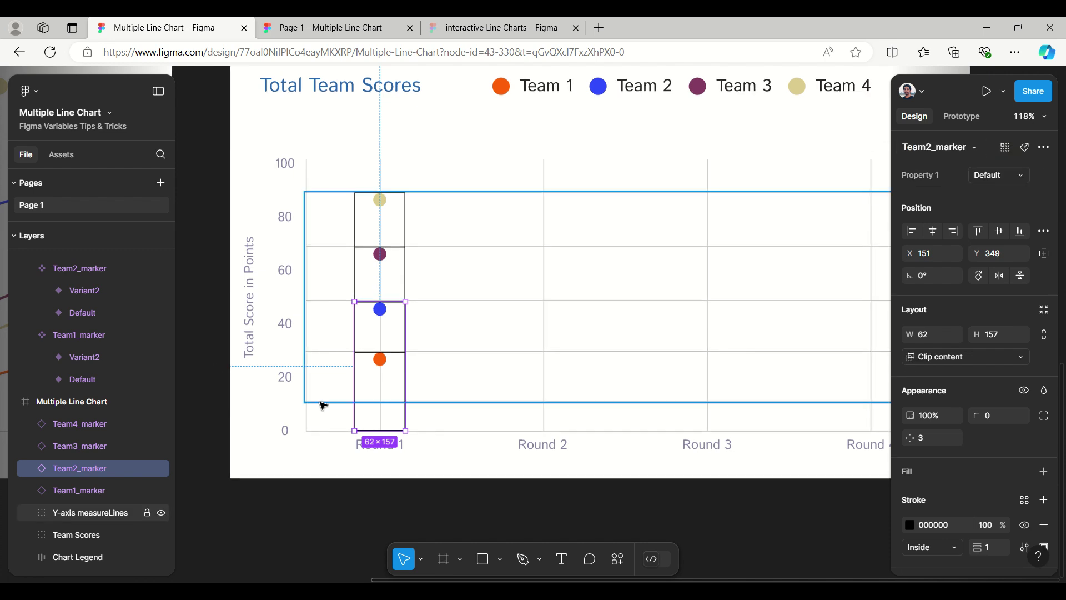
{"action": "left_click", "coordinate": [85, 491]}
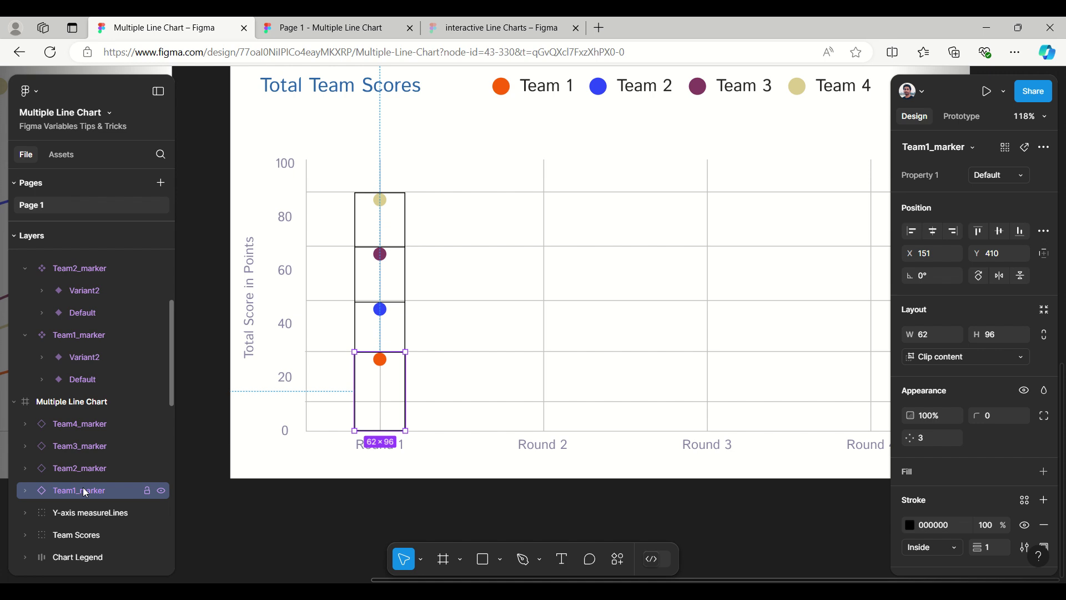
Group the four Round 1 team markers into a group named Round1
{"action": "left_click", "coordinate": [83, 466], "text": "shift"}
{"action": "left_click", "coordinate": [81, 441], "text": "shift"}
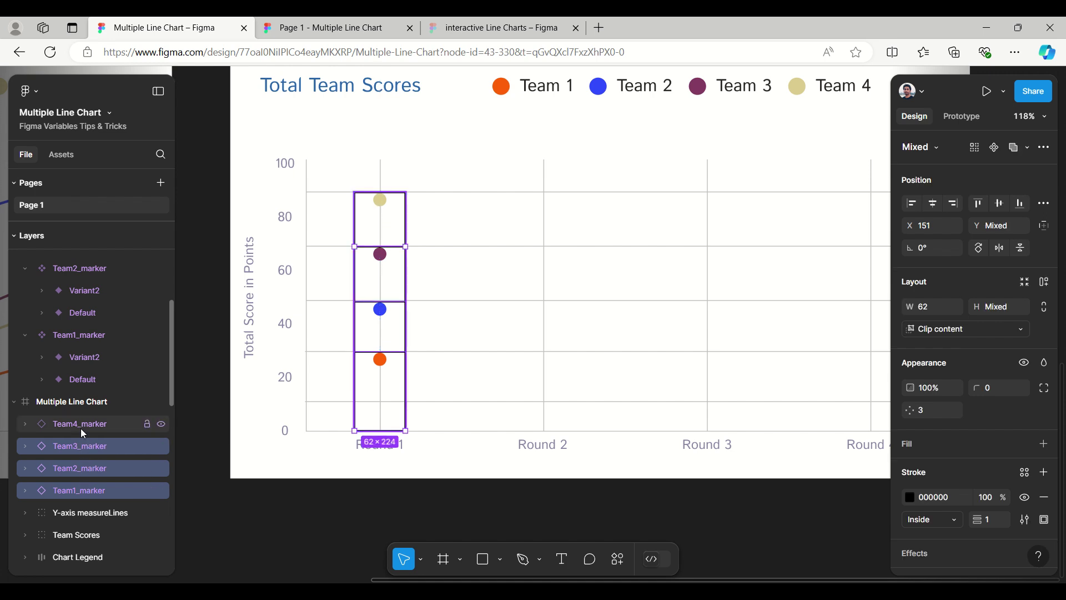
{"action": "left_click", "coordinate": [82, 428], "text": "shift"}
{"action": "key", "text": "ctrl+g"}
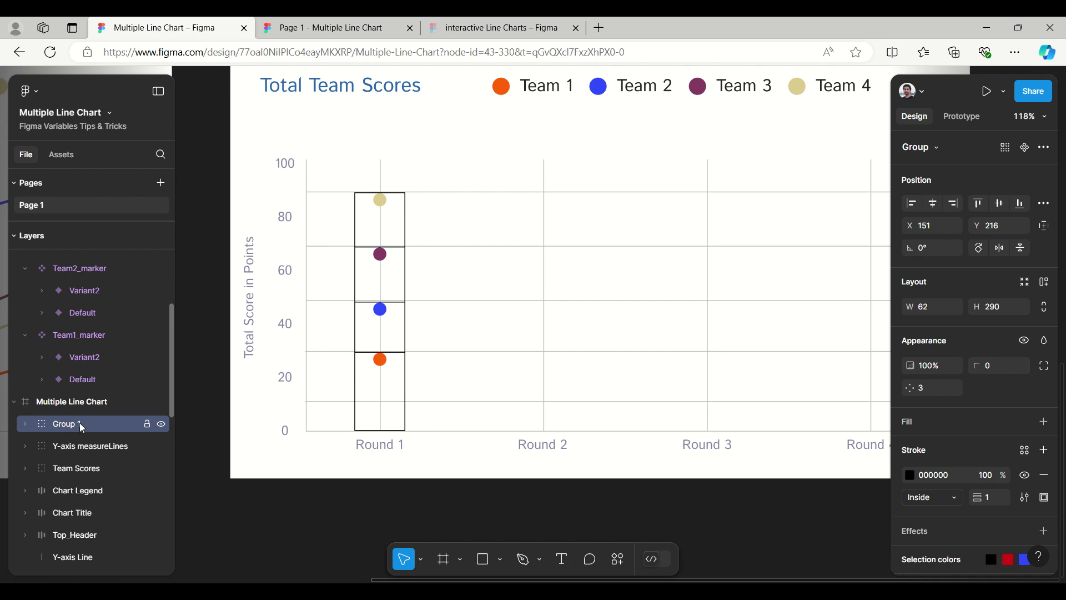
{"action": "double_click", "coordinate": [81, 424]}
{"action": "type", "text": "Round1"}
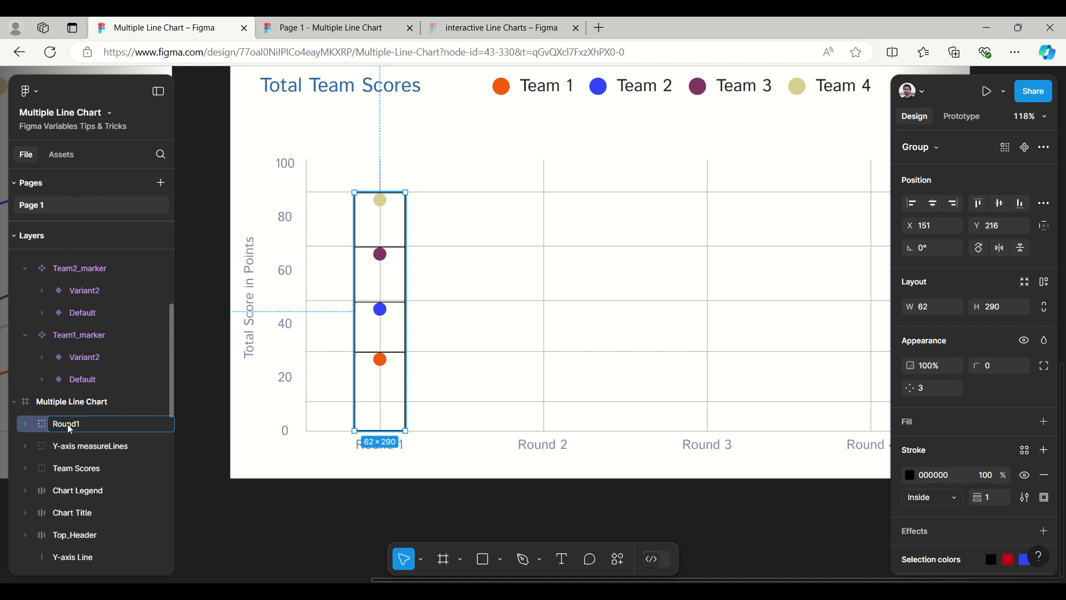
{"action": "left_click", "coordinate": [28, 422]}
{"action": "left_click", "coordinate": [29, 425]}
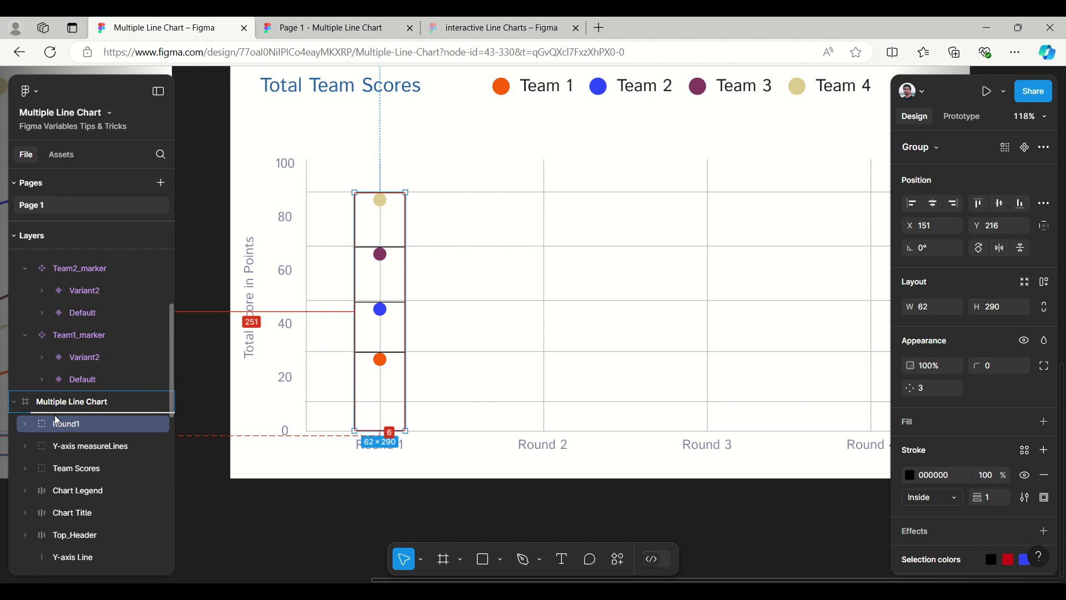
Duplicate Round1 as a Round2 group and align it over the Round 2 column
{"action": "key", "text": "ctrl+d"}
{"action": "double_click", "coordinate": [75, 426]}
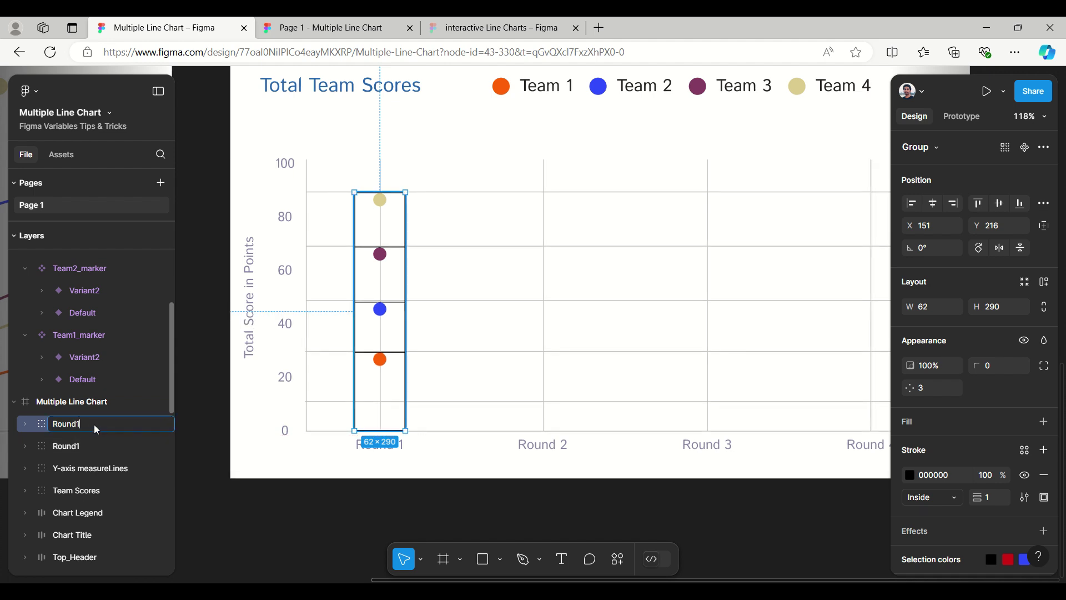
{"action": "left_click", "coordinate": [36, 425]}
{"action": "left_click", "coordinate": [37, 426]}
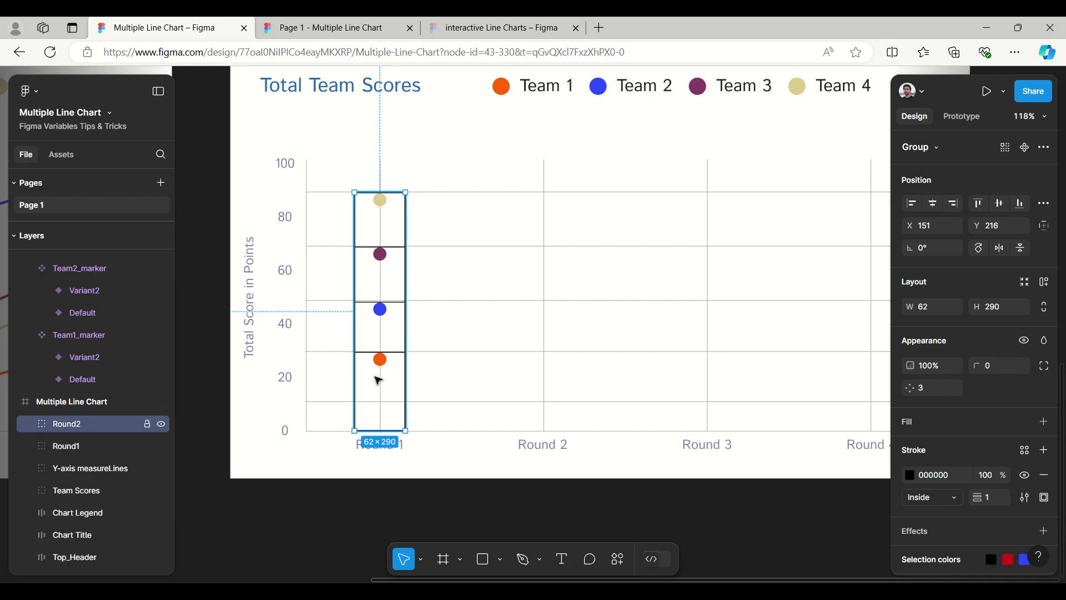
{"action": "left_click_drag", "start_coordinate": [378, 380], "coordinate": [540, 378]}
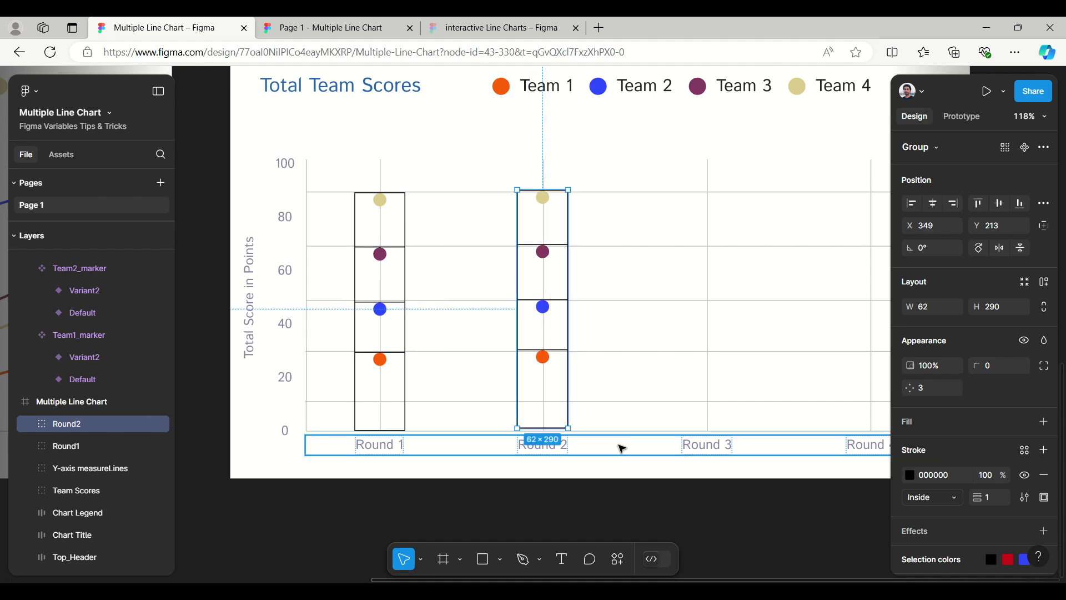
{"action": "key", "text": "Right"}
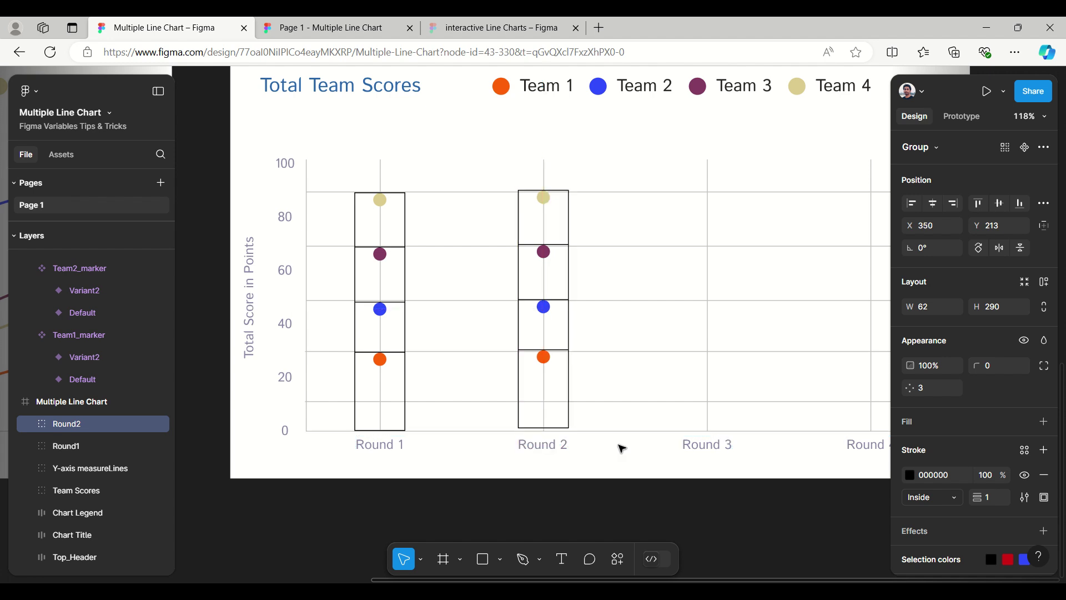
{"action": "key", "text": "Down"}
{"action": "key", "text": "Down"}
{"action": "key", "text": "Down"}
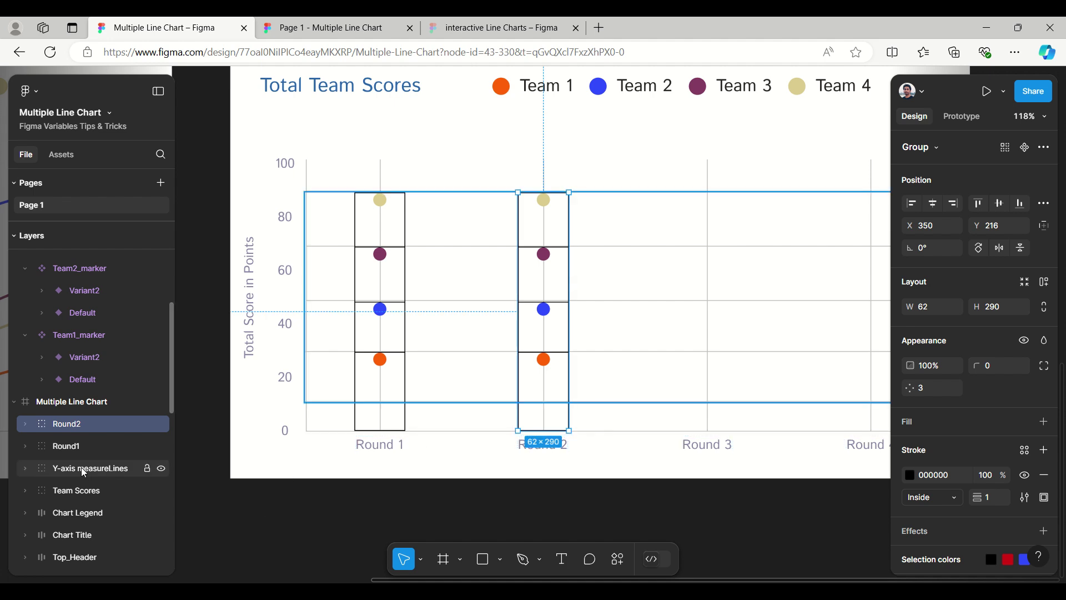
{"action": "left_click", "coordinate": [78, 447]}
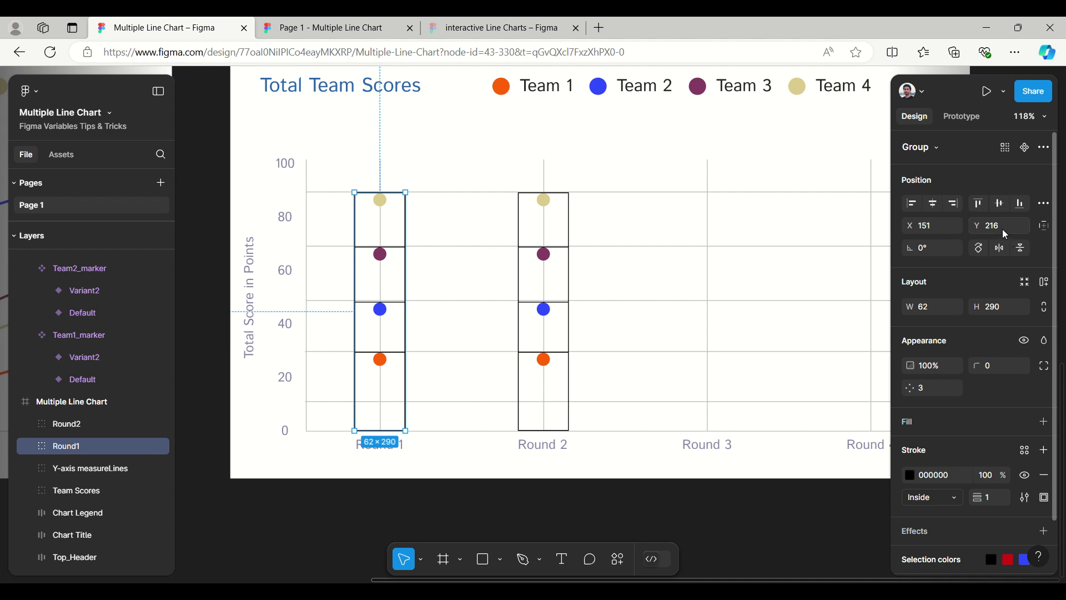
{"action": "left_click", "coordinate": [75, 424]}
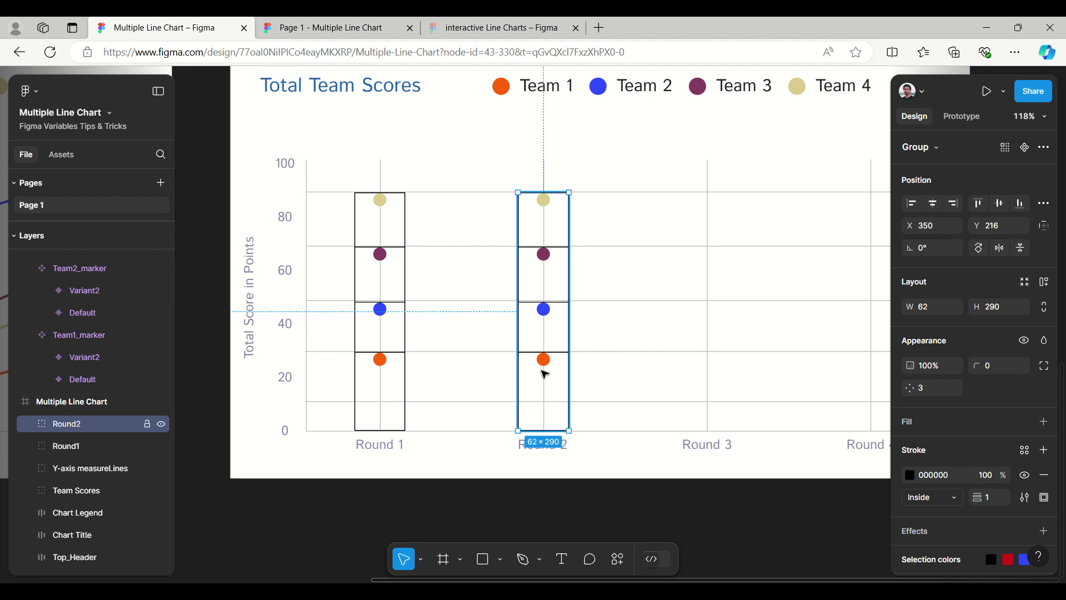
{"action": "left_click", "coordinate": [25, 423]}
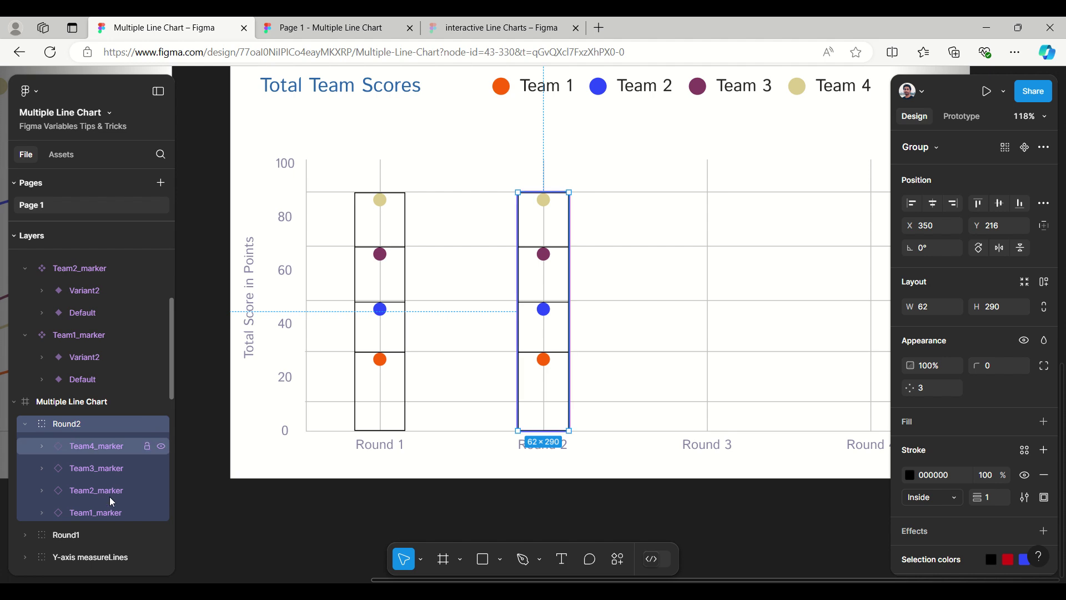
Stretch Team 1's Round 2 marker upward, set its score label to 50, then restore Default
{"action": "left_click", "coordinate": [108, 516]}
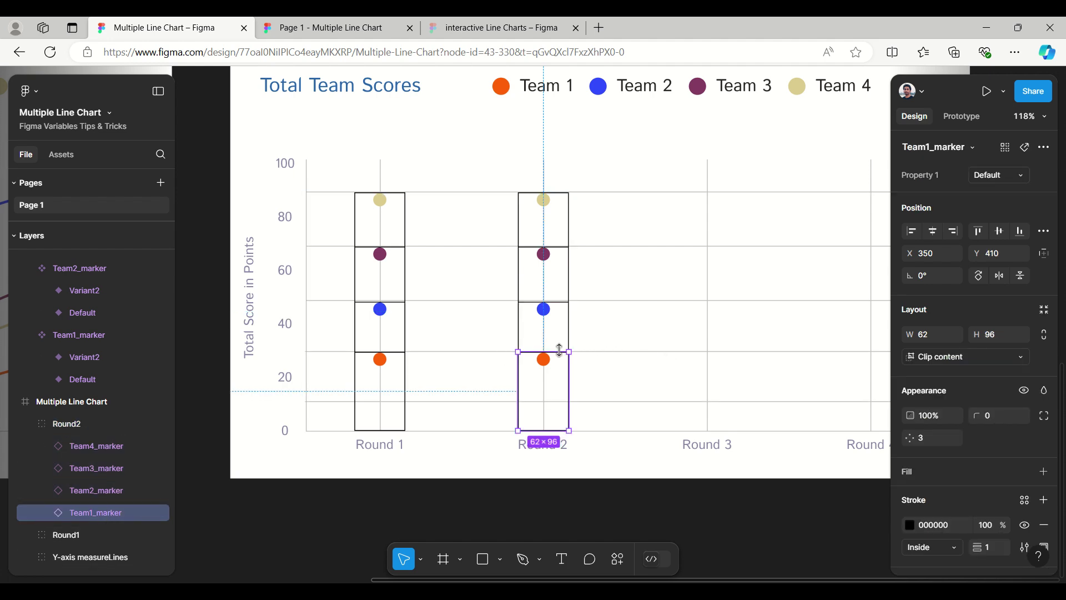
{"action": "left_click_drag", "start_coordinate": [559, 348], "coordinate": [559, 302]}
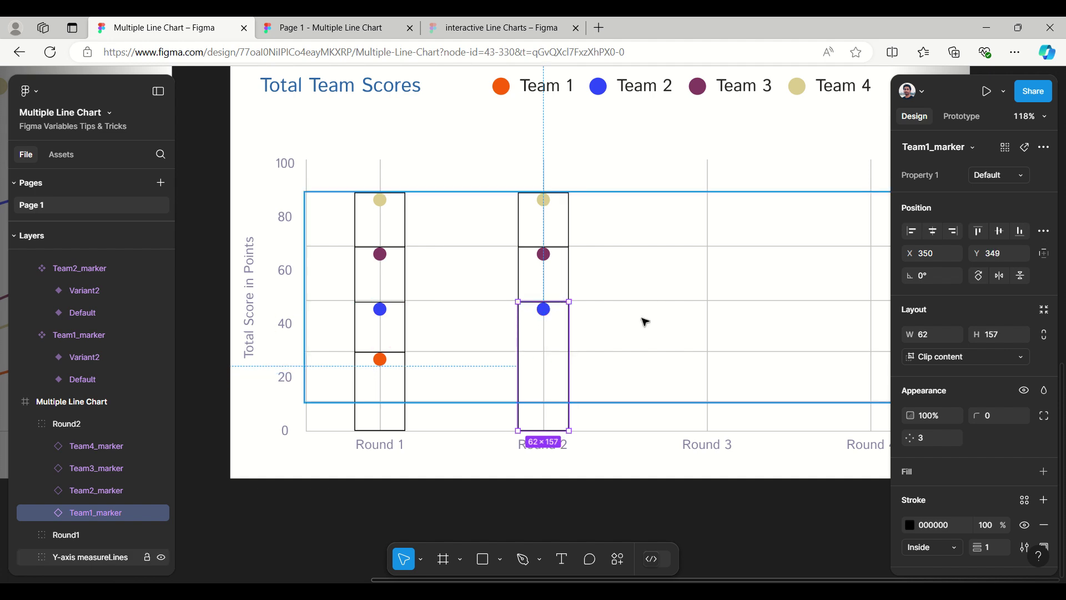
{"action": "left_click", "coordinate": [1016, 176]}
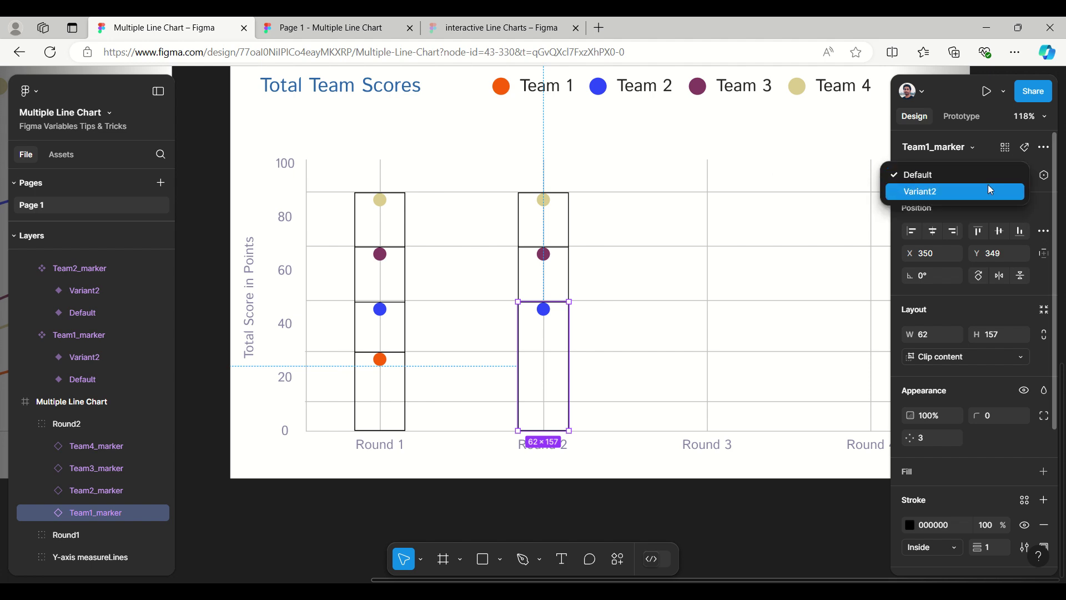
{"action": "left_click", "coordinate": [988, 187]}
{"action": "left_click", "coordinate": [989, 202]}
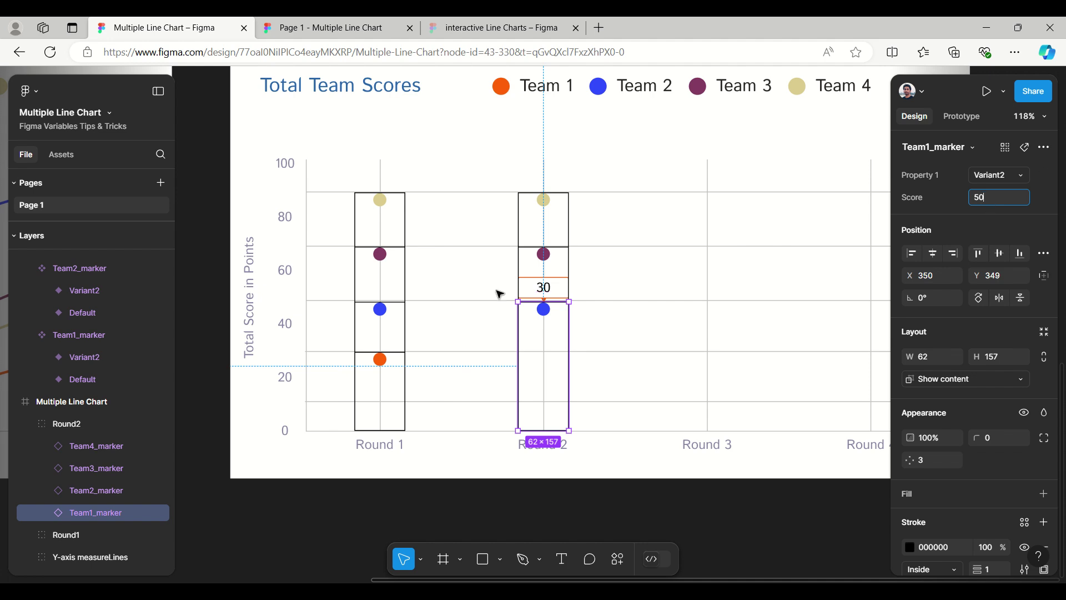
{"action": "left_click", "coordinate": [1020, 176]}
{"action": "left_click", "coordinate": [984, 157]}
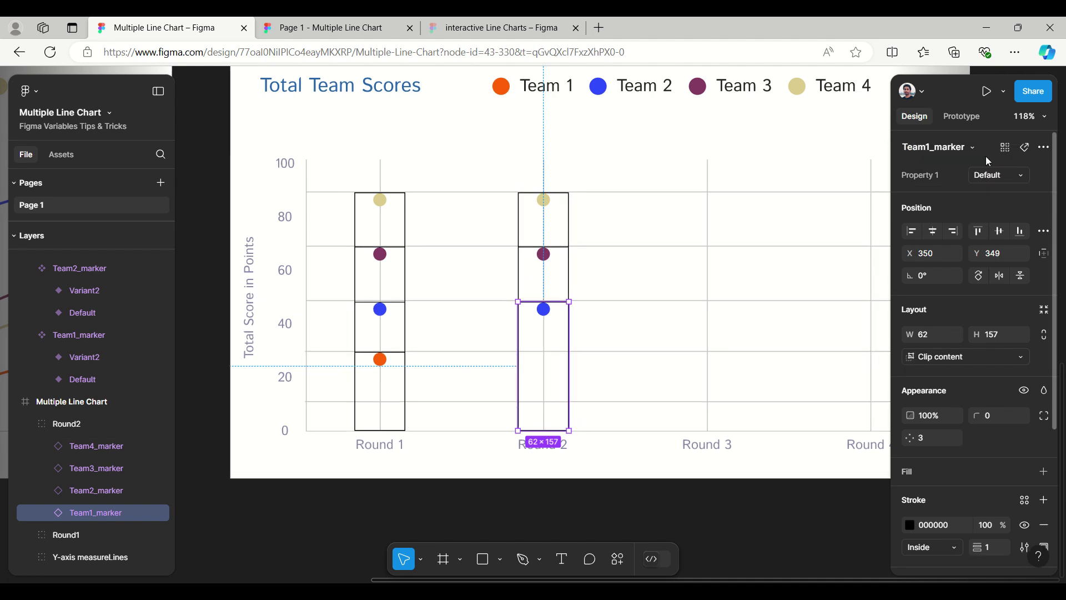
Shorten Team 2's Round 2 marker to H 96 and set its hidden score to 30
{"action": "left_click", "coordinate": [78, 482]}
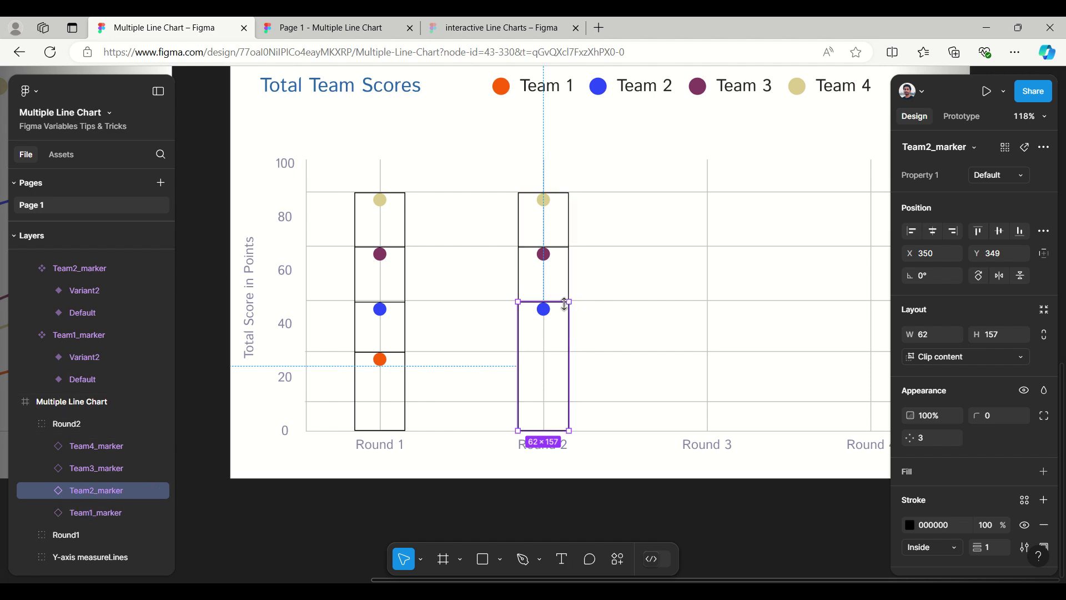
{"action": "left_click_drag", "start_coordinate": [564, 303], "coordinate": [562, 351]}
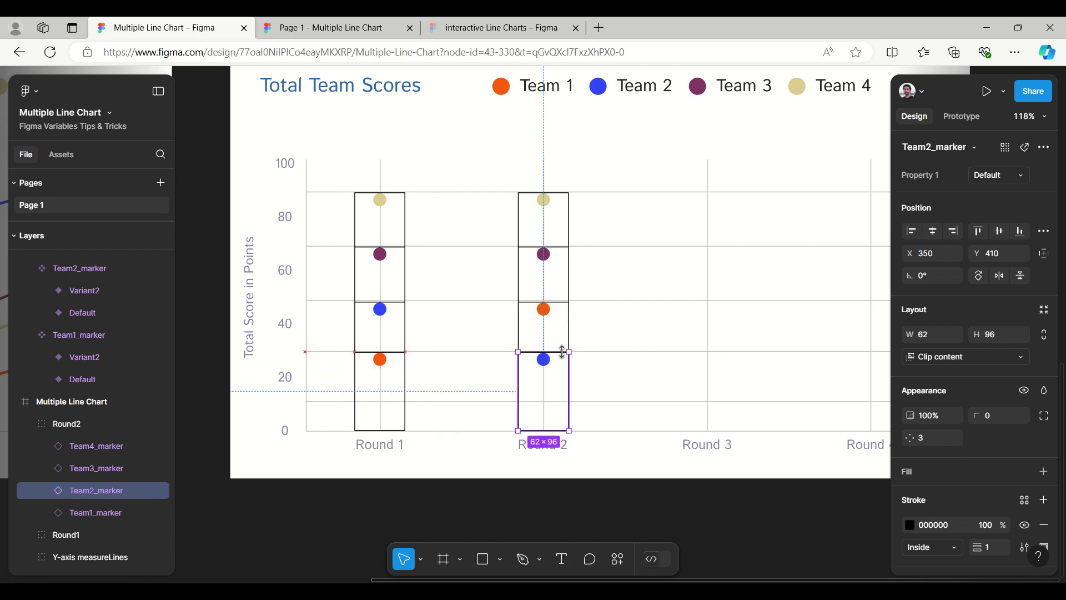
{"action": "left_click", "coordinate": [998, 176]}
{"action": "left_click", "coordinate": [968, 191]}
{"action": "left_click", "coordinate": [987, 196]}
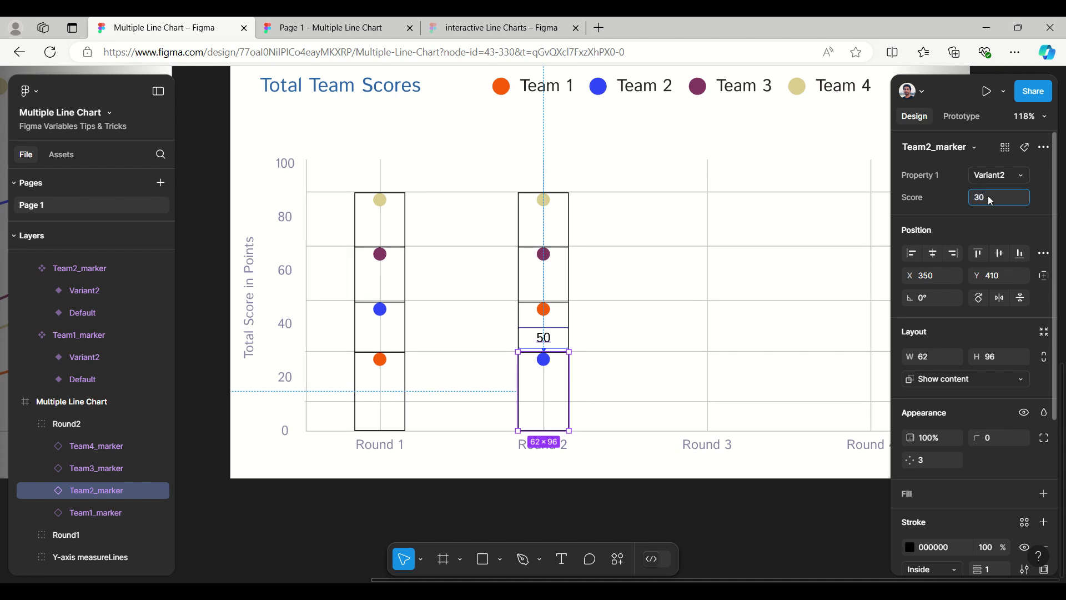
{"action": "left_click", "coordinate": [997, 175]}
{"action": "left_click", "coordinate": [998, 158]}
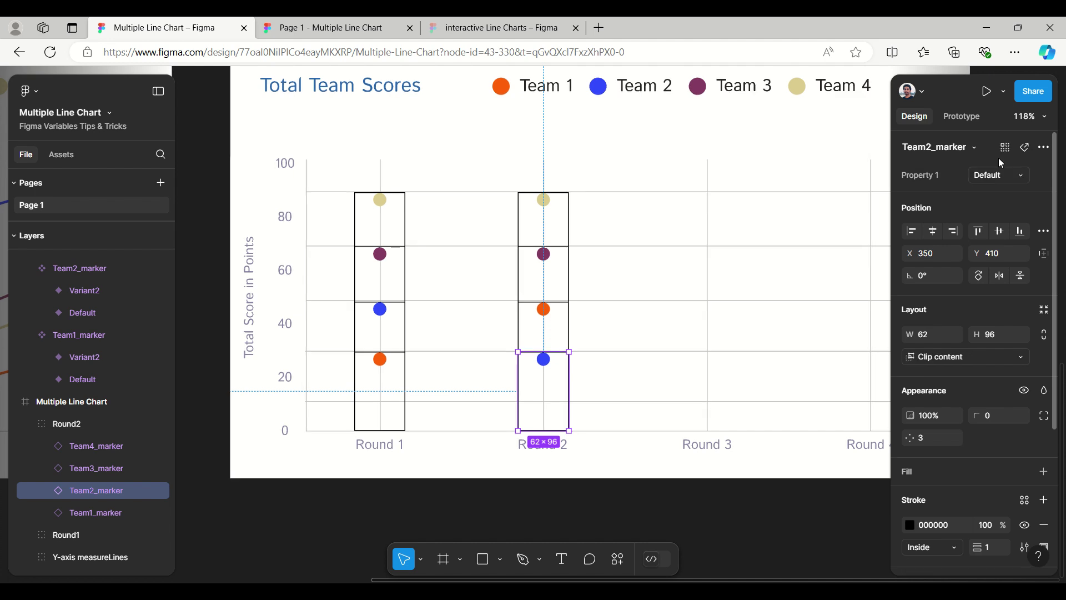
{"action": "left_click", "coordinate": [108, 467]}
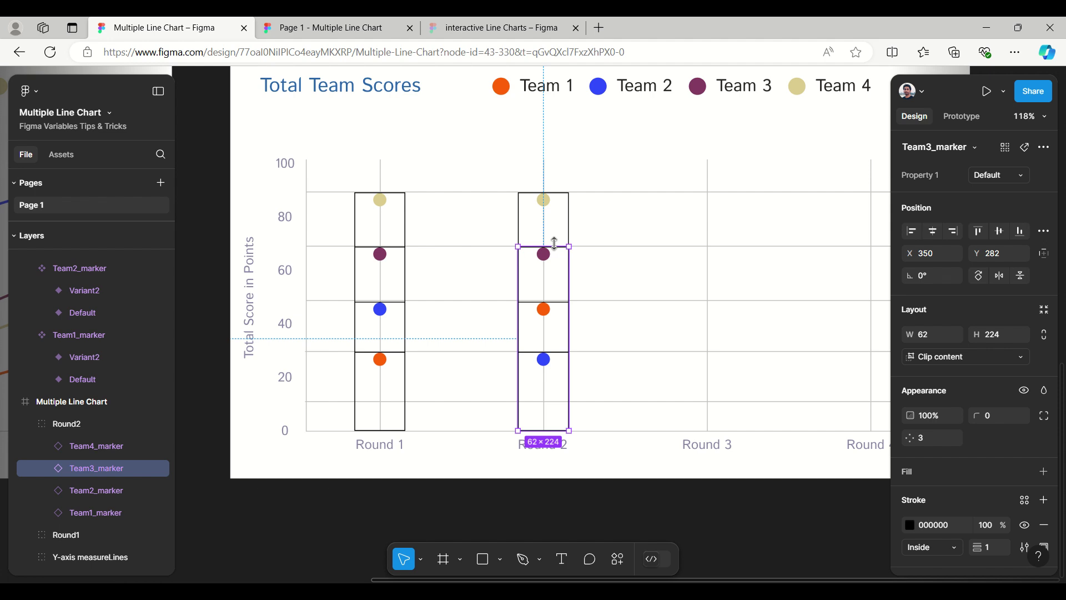
Stretch Team 3's Round 2 marker to H 290 and set its hidden score to 90
{"action": "left_click_drag", "start_coordinate": [554, 244], "coordinate": [554, 192]}
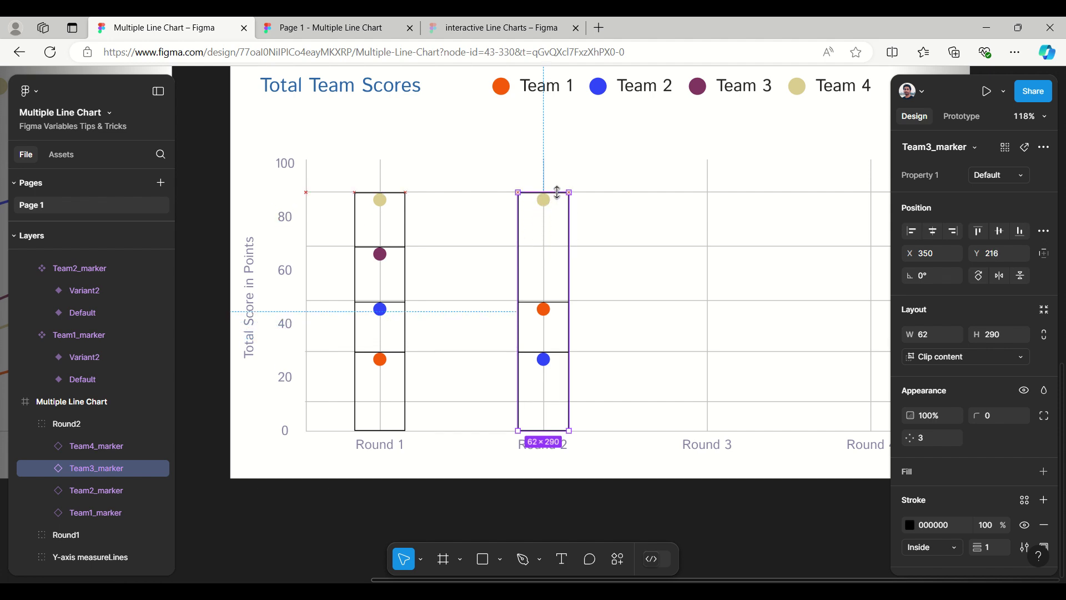
{"action": "left_click", "coordinate": [998, 175]}
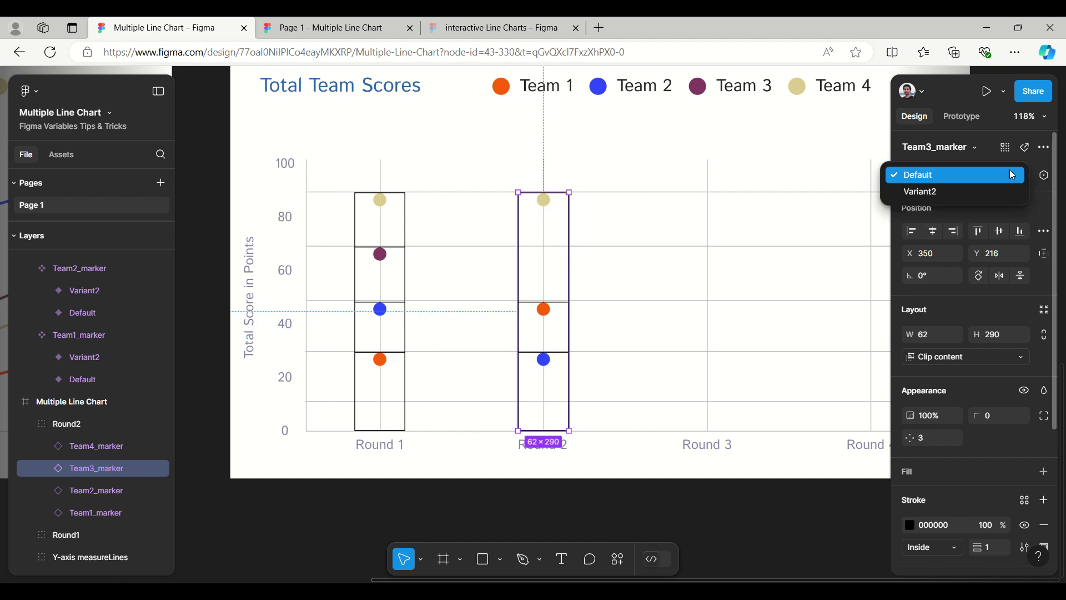
{"action": "left_click", "coordinate": [973, 186]}
{"action": "left_click", "coordinate": [989, 198]}
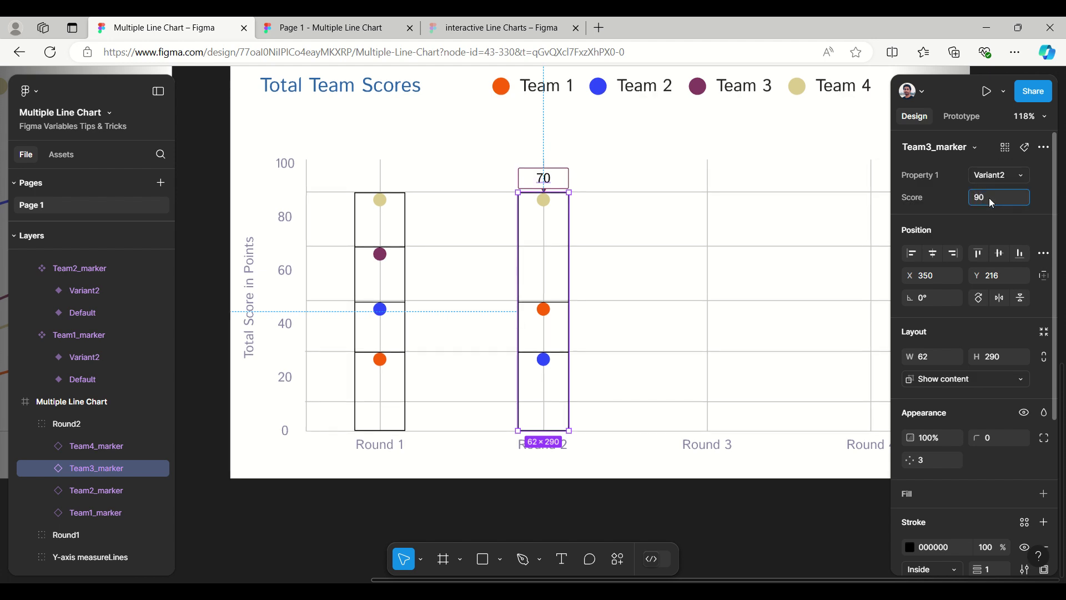
{"action": "left_click", "coordinate": [994, 174]}
{"action": "left_click", "coordinate": [985, 161]}
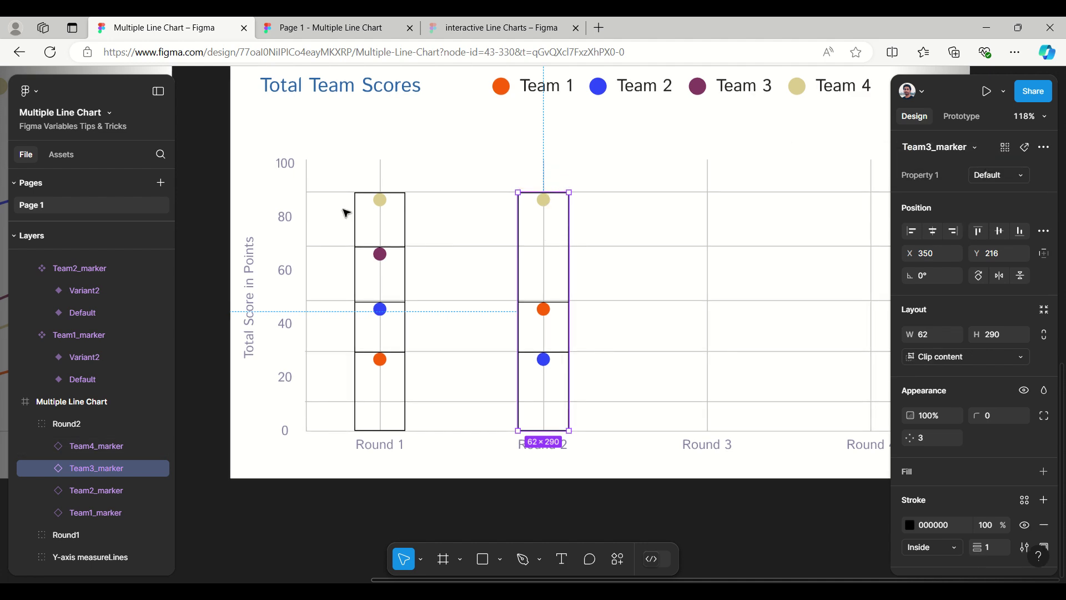
Confirm Team 4's Round 2 score label reads 90 and return it to Default
{"action": "left_click", "coordinate": [91, 447]}
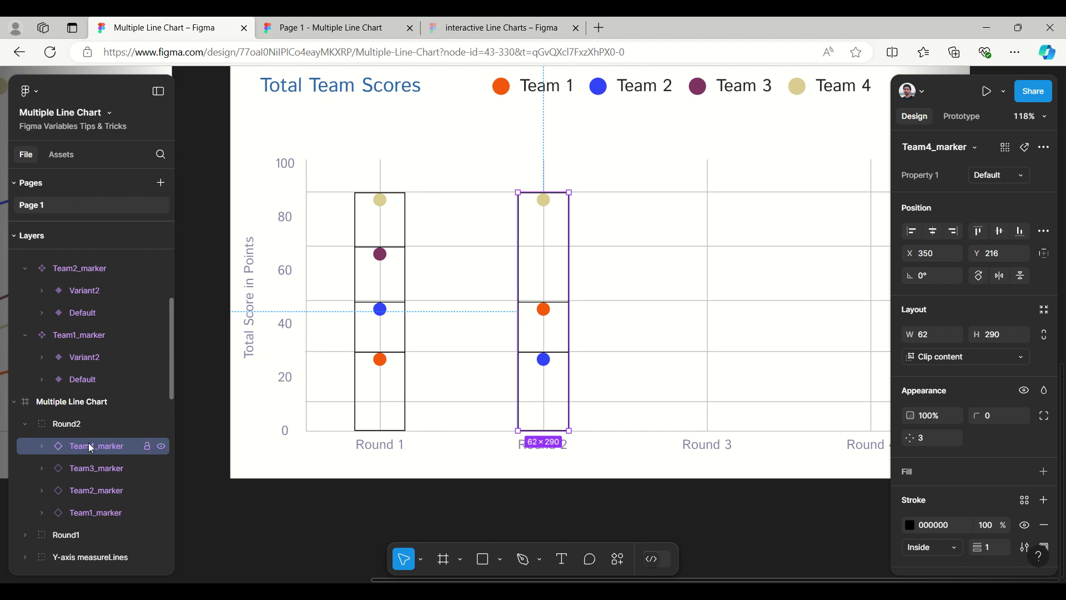
{"action": "left_click", "coordinate": [992, 173]}
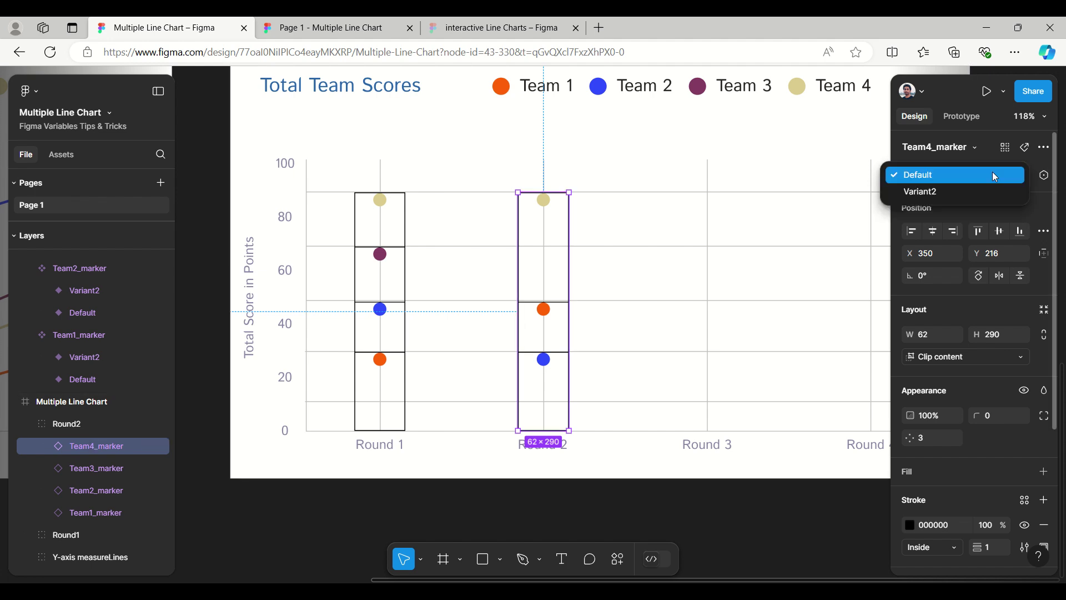
{"action": "left_click", "coordinate": [987, 196]}
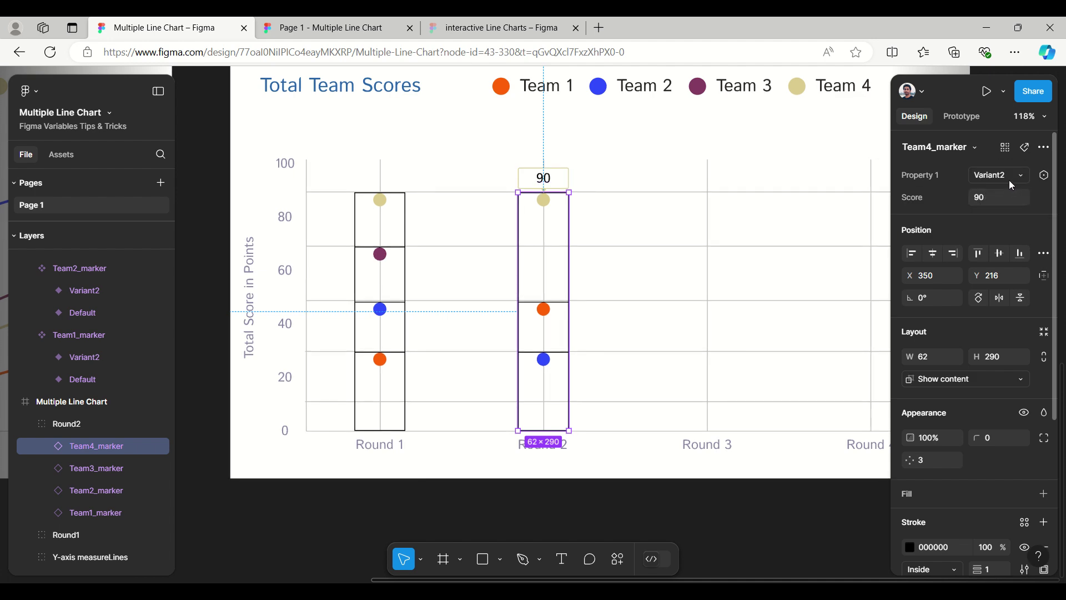
{"action": "left_click", "coordinate": [1011, 183]}
{"action": "left_click", "coordinate": [974, 156]}
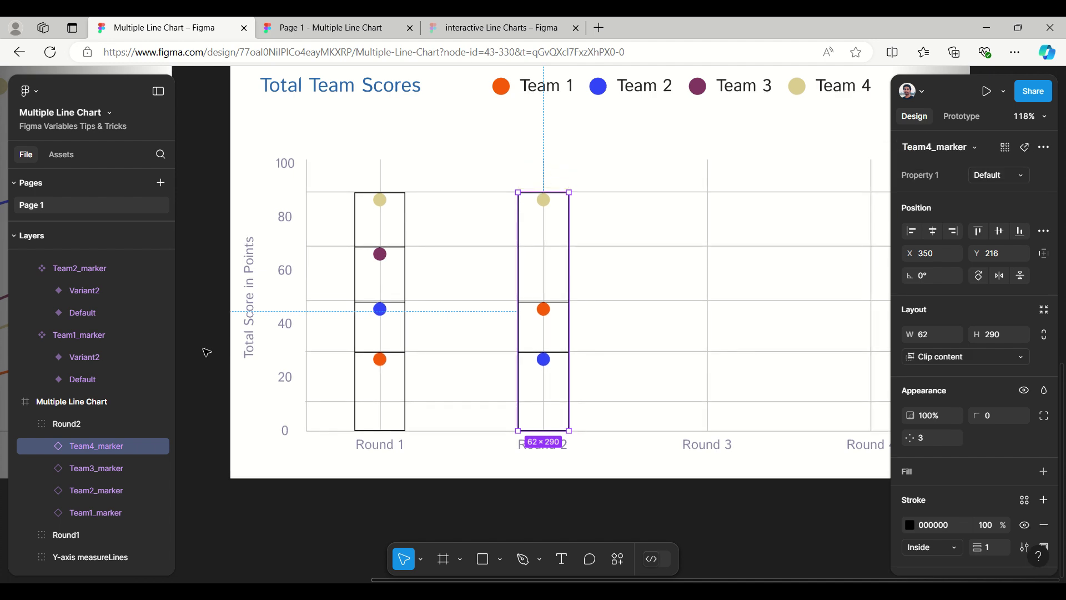
{"action": "left_click", "coordinate": [90, 468]}
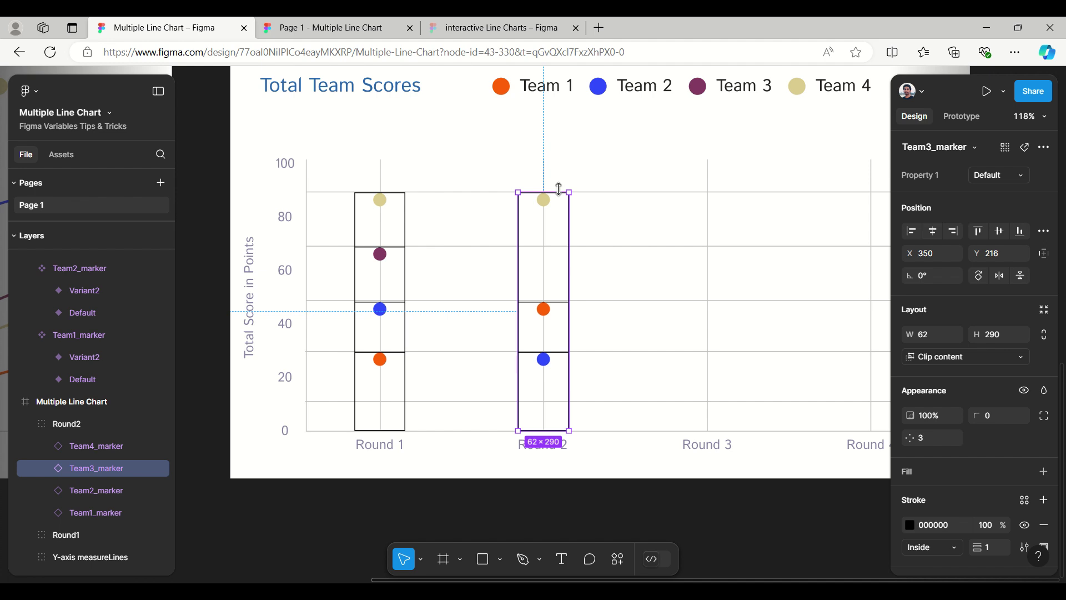
Shrink Team 3's Round 2 marker to H 44 and enter a score of 10
{"action": "left_click_drag", "start_coordinate": [559, 189], "coordinate": [553, 395]}
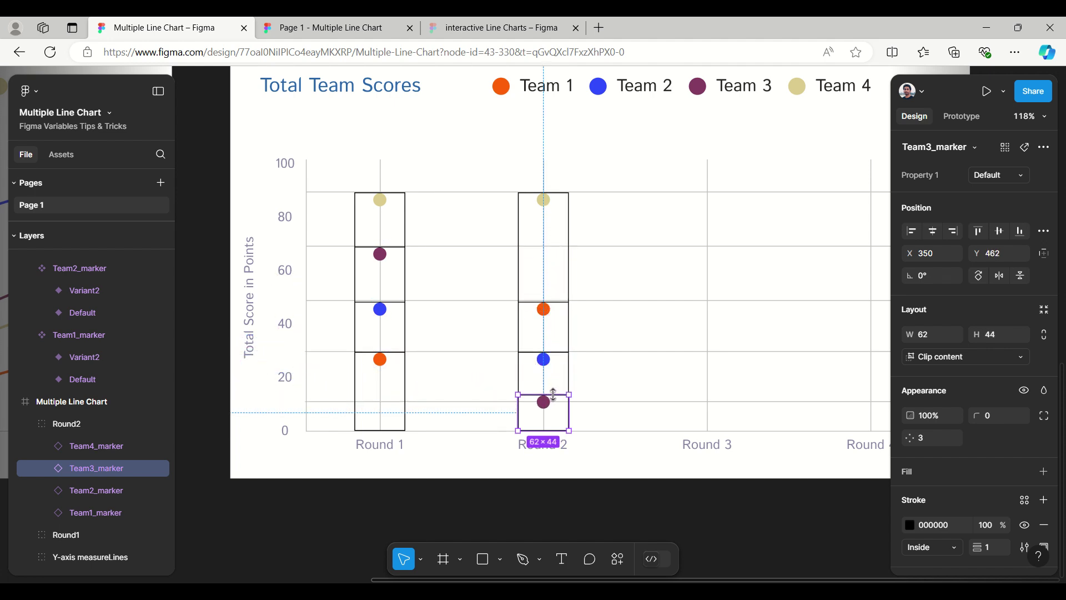
{"action": "left_click", "coordinate": [1010, 175]}
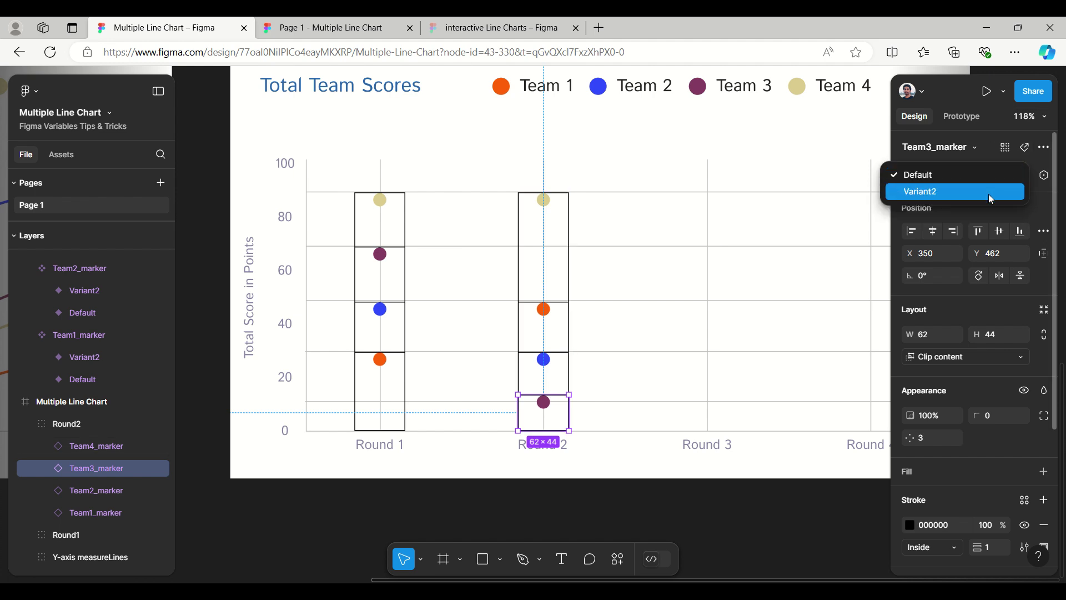
{"action": "left_click", "coordinate": [991, 193]}
{"action": "left_click", "coordinate": [991, 202]}
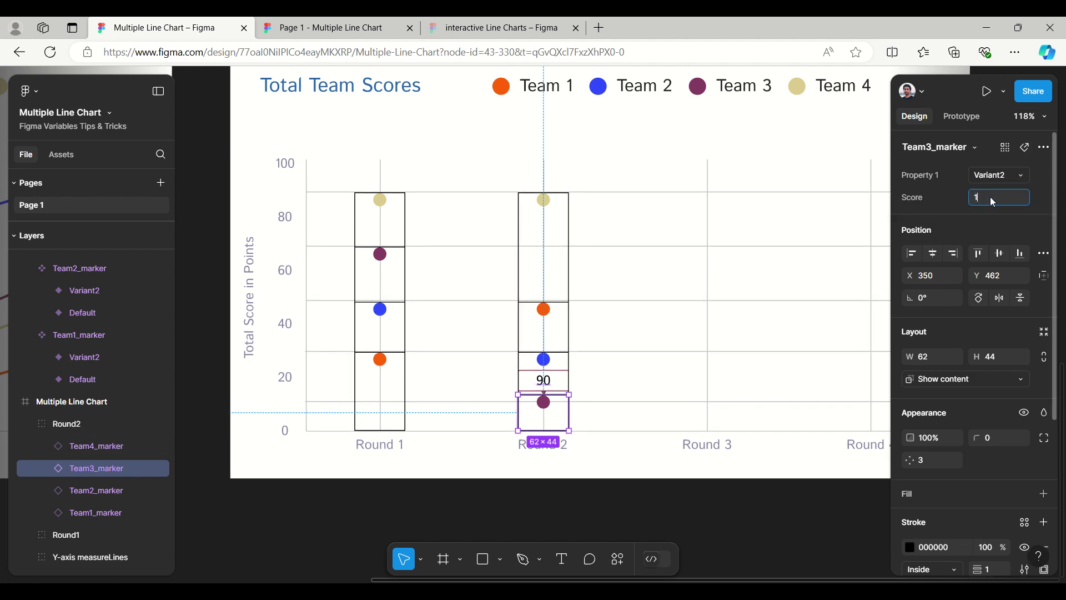
{"action": "type", "text": "10"}
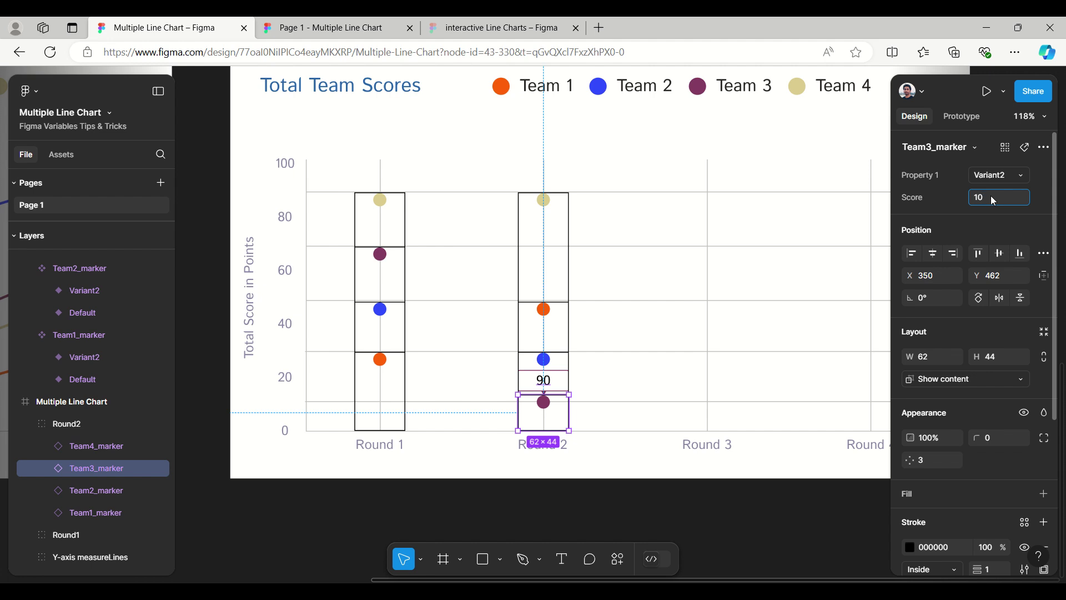
{"action": "left_click", "coordinate": [644, 515]}
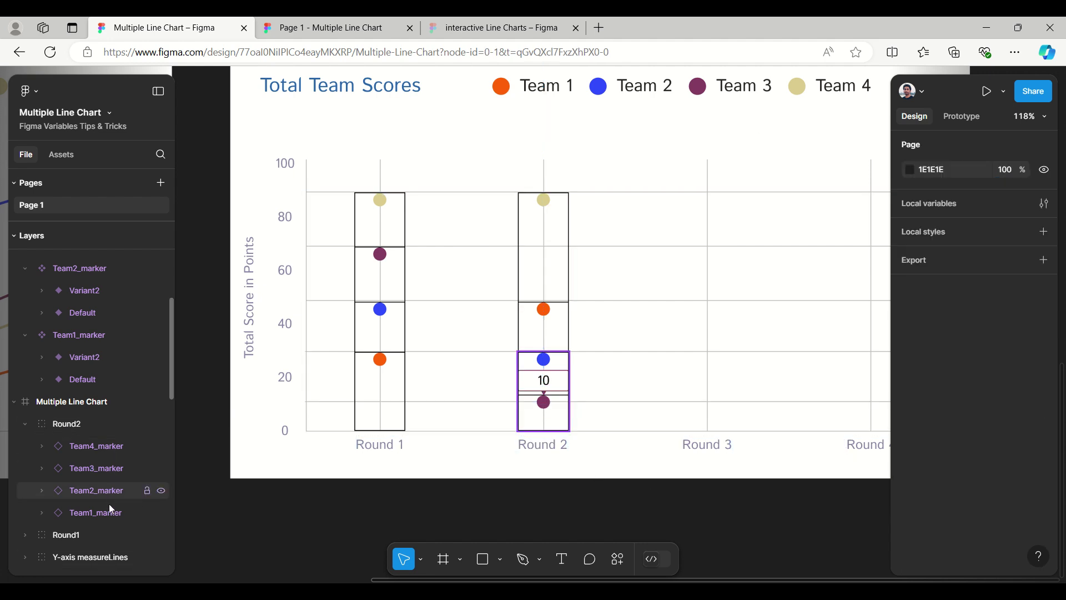
Return Team 3's Round 2 marker to the Default plain-dot variant
{"action": "left_click", "coordinate": [104, 447]}
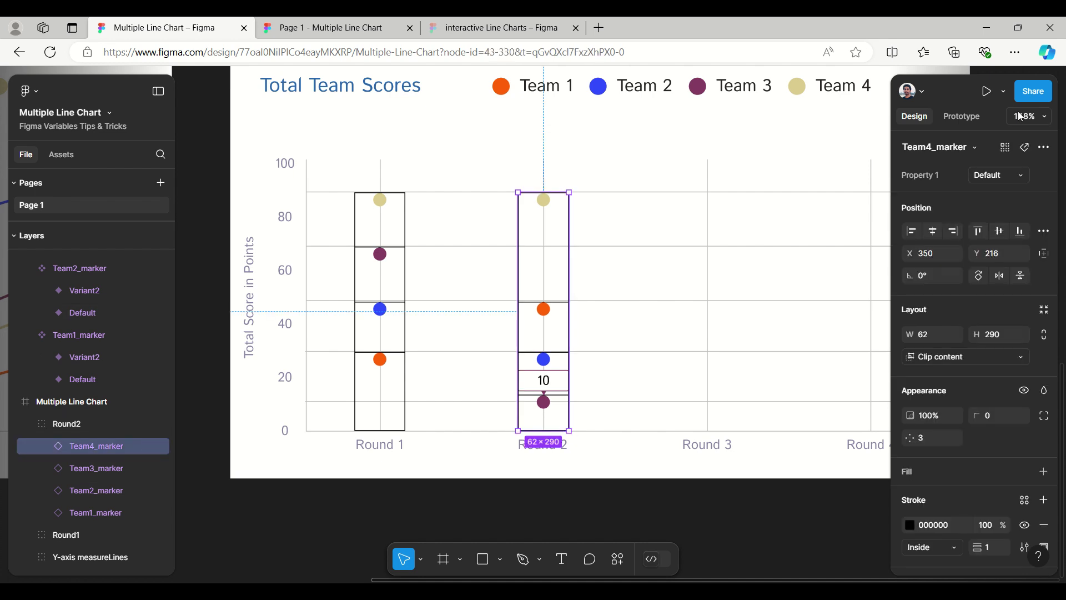
{"action": "left_click", "coordinate": [103, 469]}
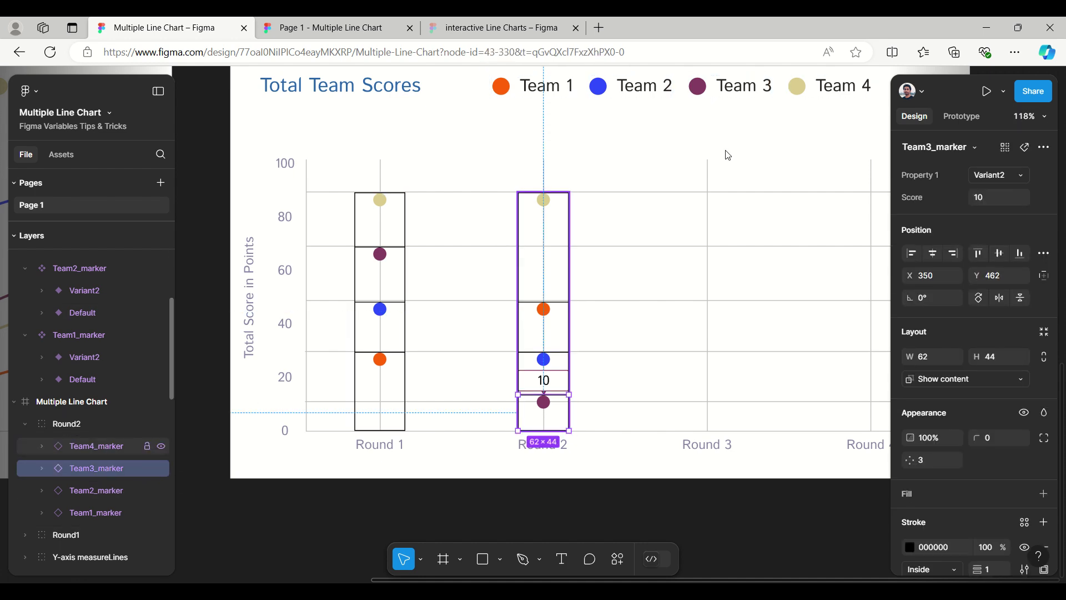
{"action": "left_click", "coordinate": [1002, 175]}
{"action": "left_click", "coordinate": [987, 158]}
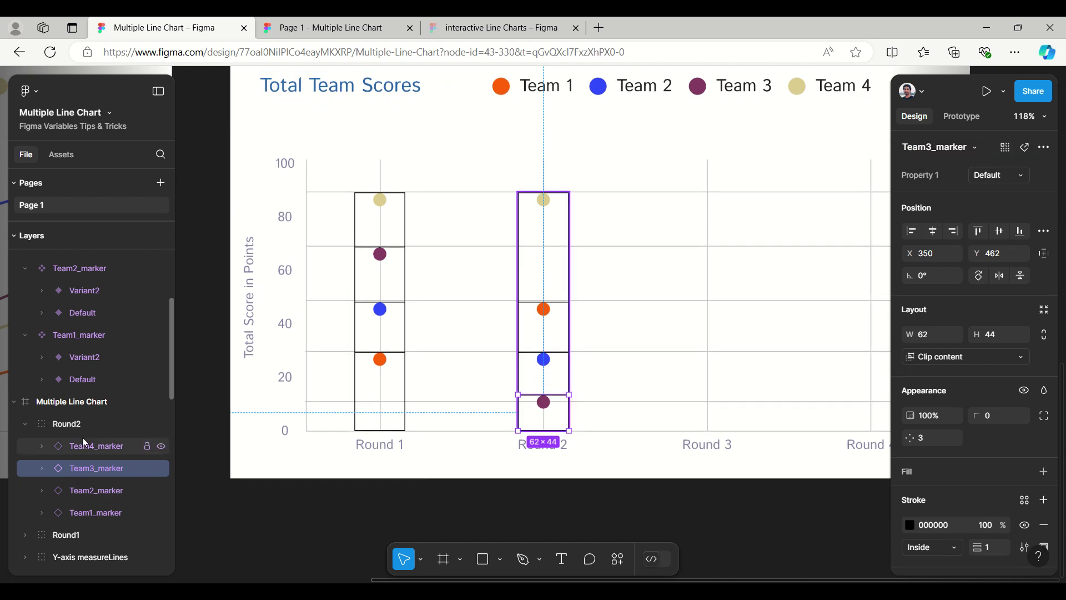
{"action": "scroll", "coordinate": [82, 442], "scroll_direction": "down", "scroll_amount": 3}
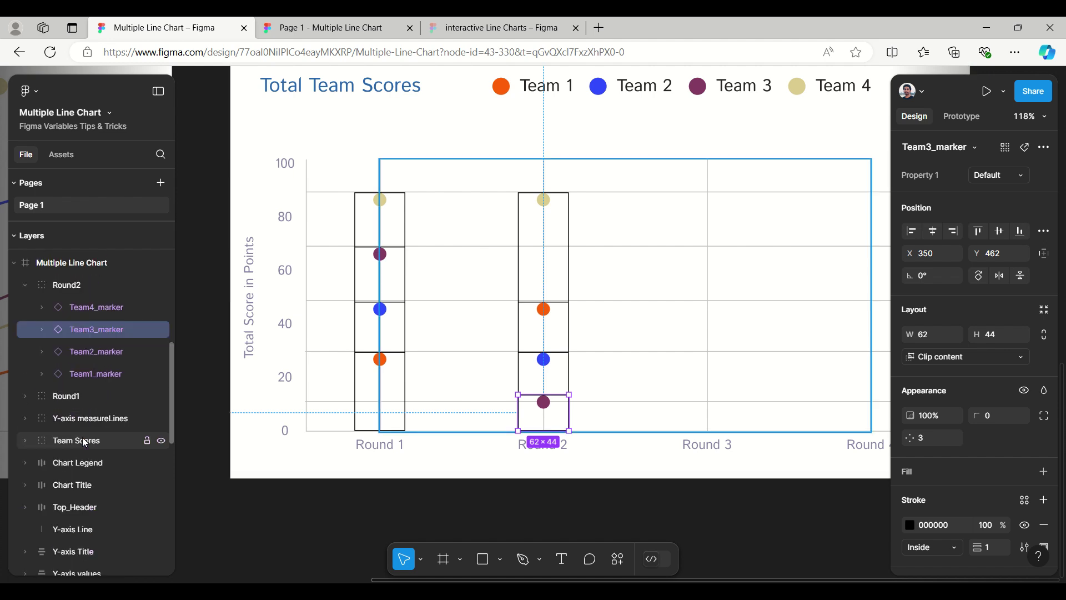
{"action": "scroll", "coordinate": [82, 438], "scroll_direction": "down", "scroll_amount": 2}
{"action": "scroll", "coordinate": [82, 438], "scroll_direction": "up", "scroll_amount": 2}
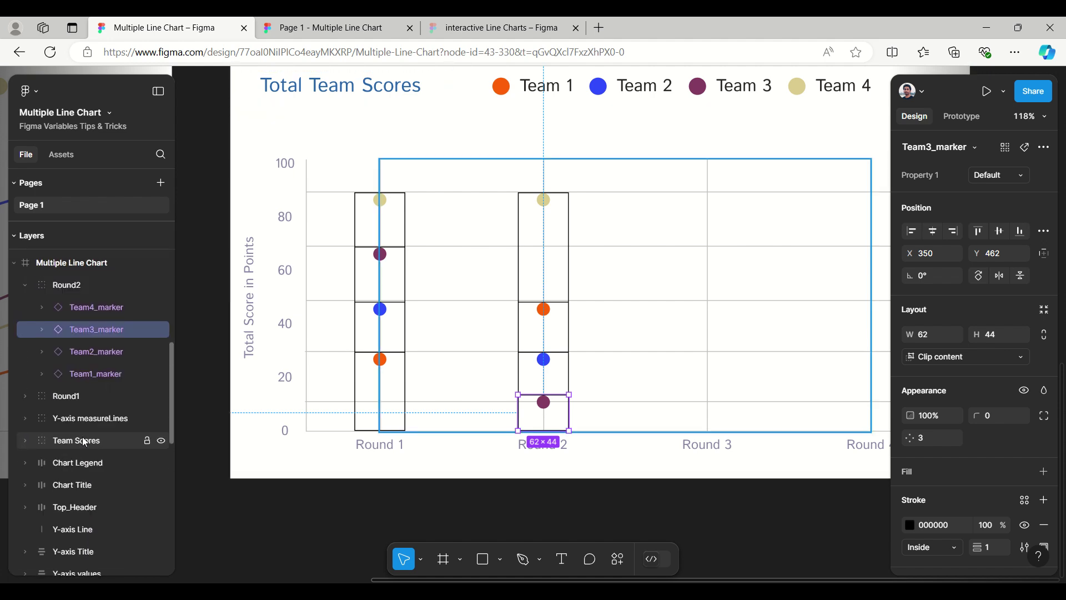
Hide the stroke outlines on all four Round 2 team markers
{"action": "left_click", "coordinate": [87, 368]}
{"action": "left_click", "coordinate": [88, 351], "text": "shift"}
{"action": "left_click", "coordinate": [91, 329], "text": "shift"}
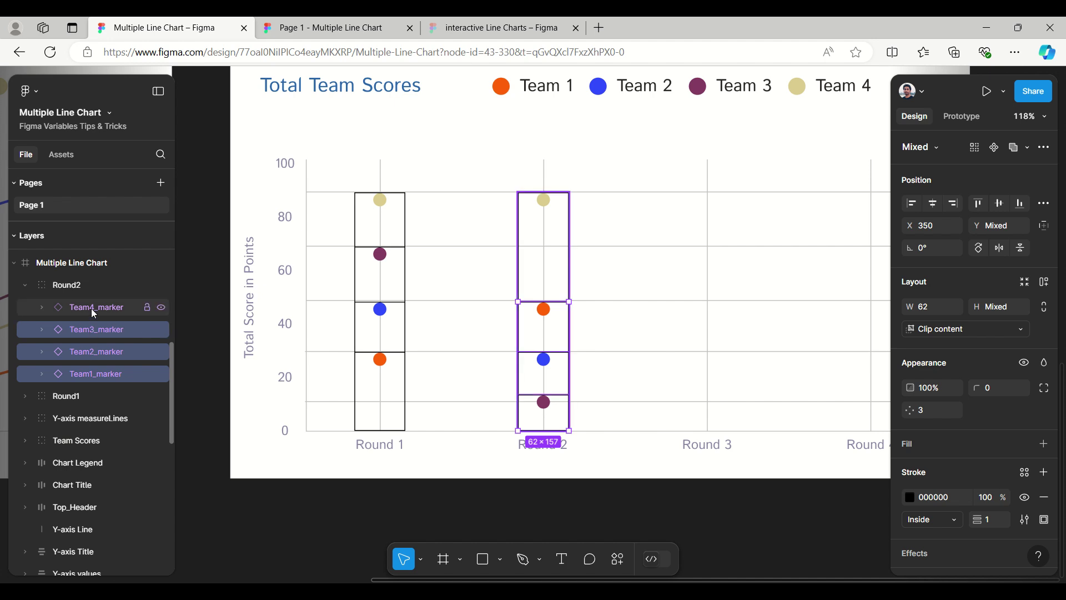
{"action": "left_click", "coordinate": [93, 309], "text": "shift"}
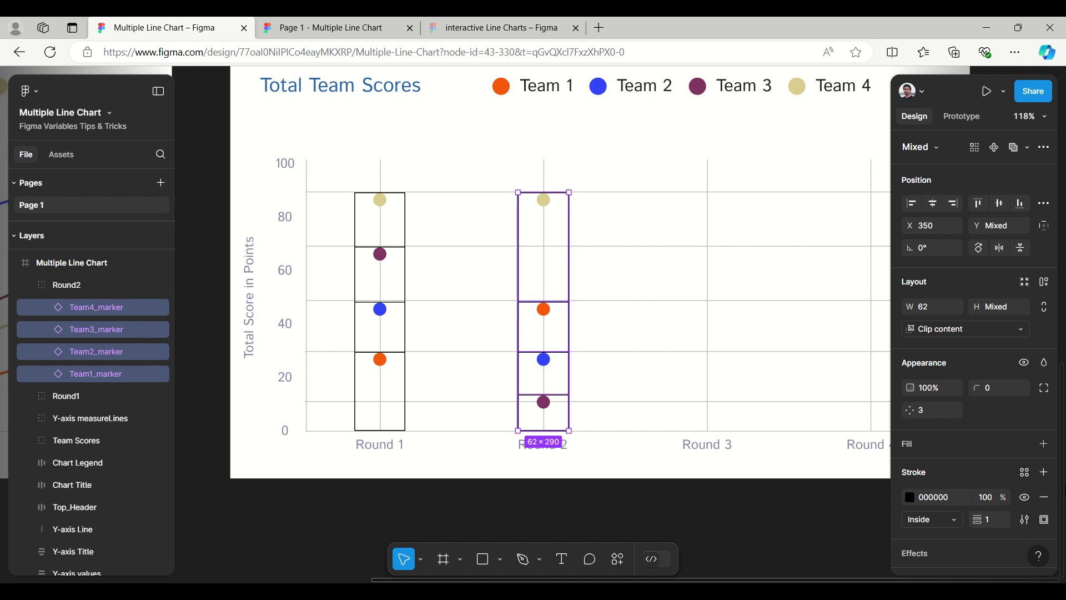
{"action": "left_click", "coordinate": [1024, 496]}
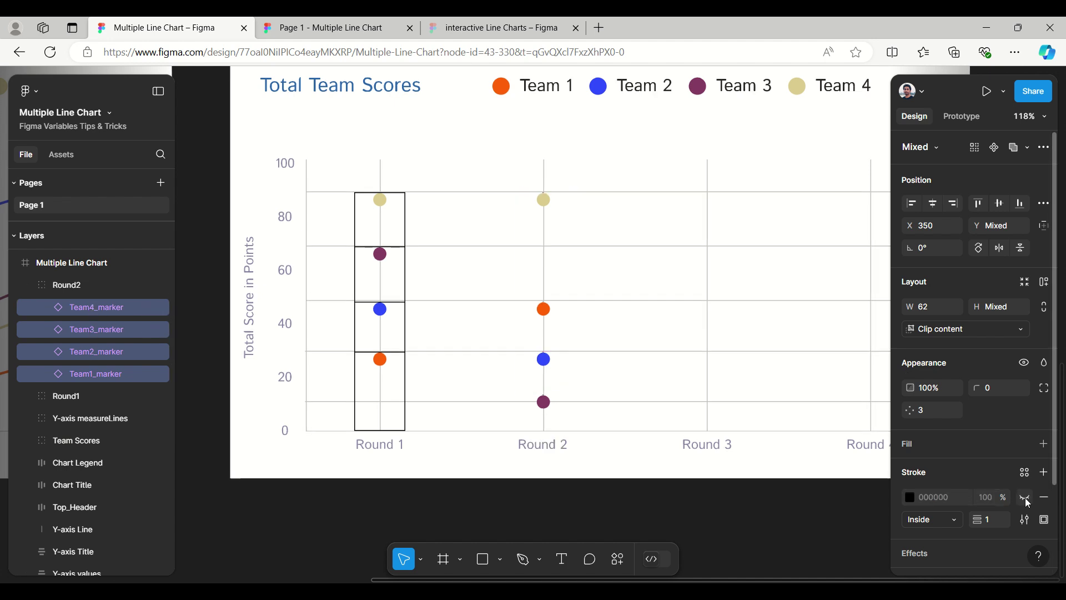
Hide the Round 1 marker outlines and the Y-axis measureLines grid lines
{"action": "left_click", "coordinate": [28, 395]}
{"action": "left_click", "coordinate": [77, 483]}
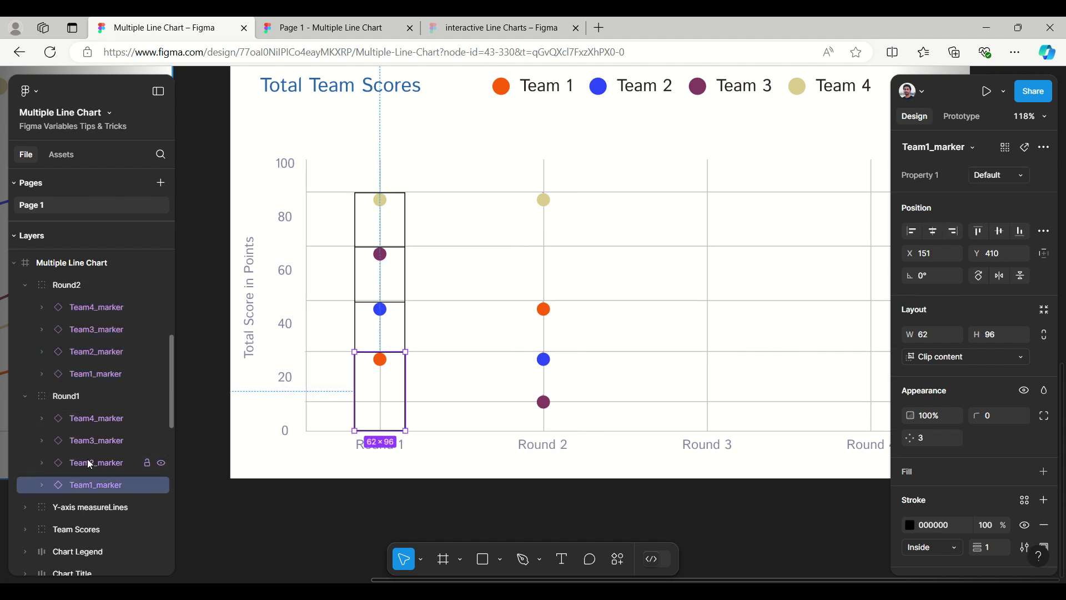
{"action": "left_click", "coordinate": [88, 462], "text": "shift"}
{"action": "left_click", "coordinate": [89, 440], "text": "shift"}
{"action": "left_click", "coordinate": [91, 418], "text": "shift"}
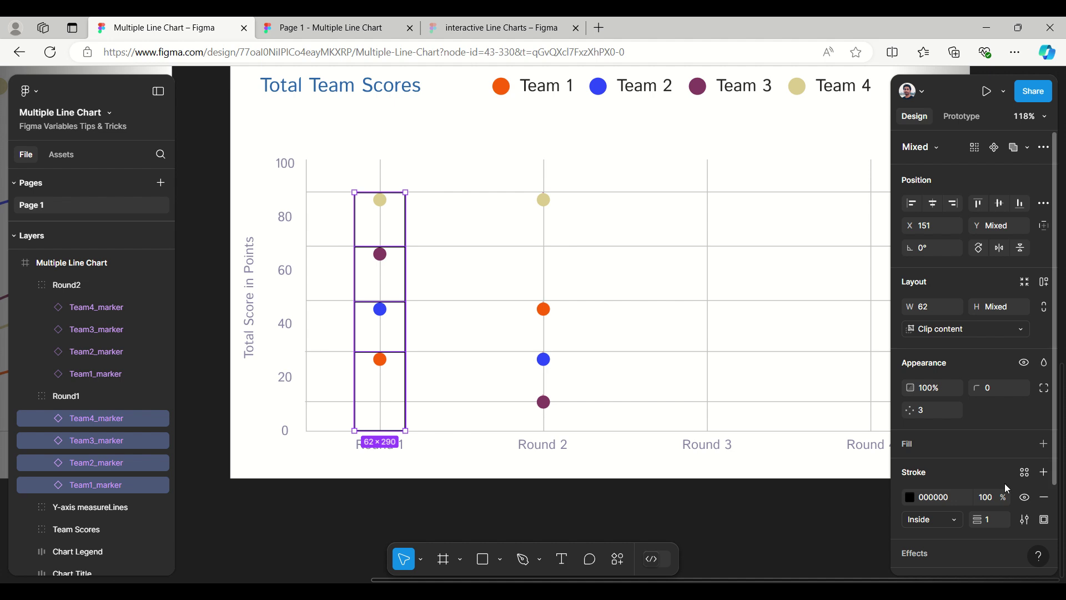
{"action": "left_click", "coordinate": [1024, 496]}
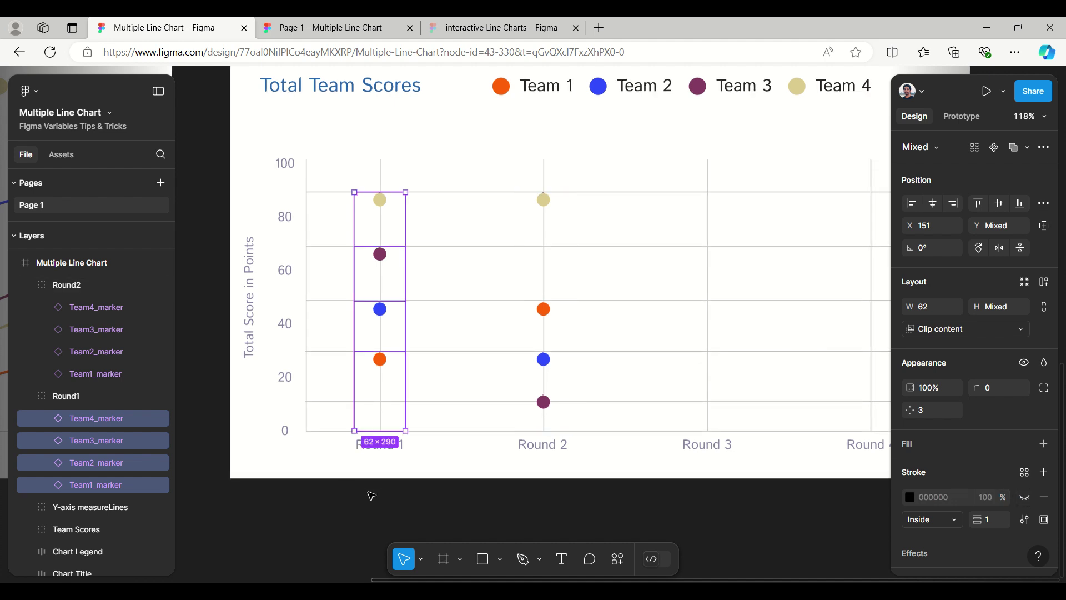
{"action": "left_click", "coordinate": [275, 494]}
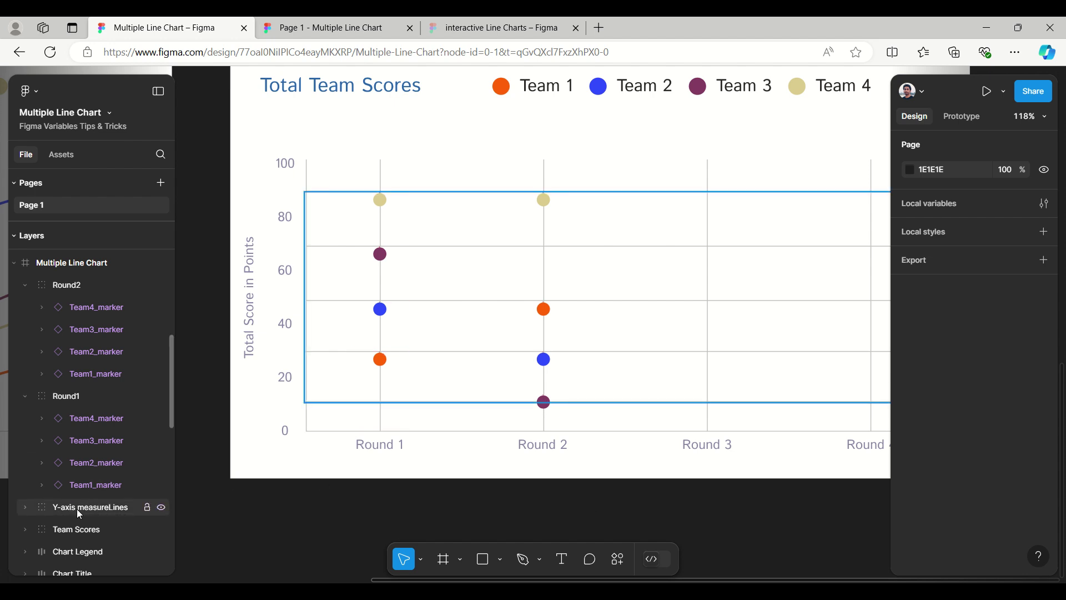
{"action": "left_click", "coordinate": [161, 507]}
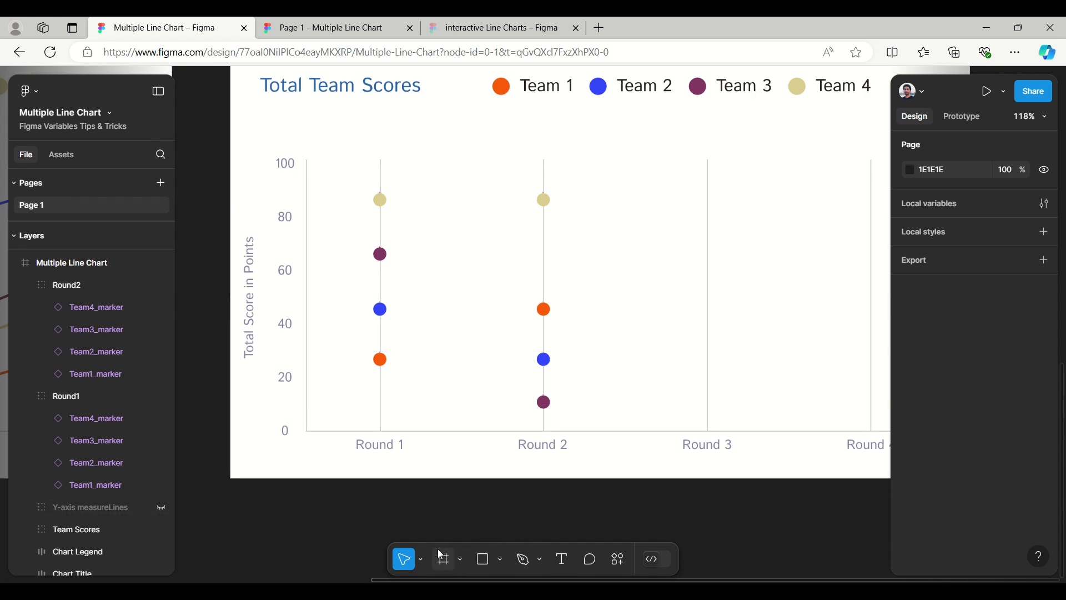
Draw Vector 1 between Team 1's Round 1 and Round 2 dots, stroked orange FF6107
{"action": "left_click", "coordinate": [540, 559]}
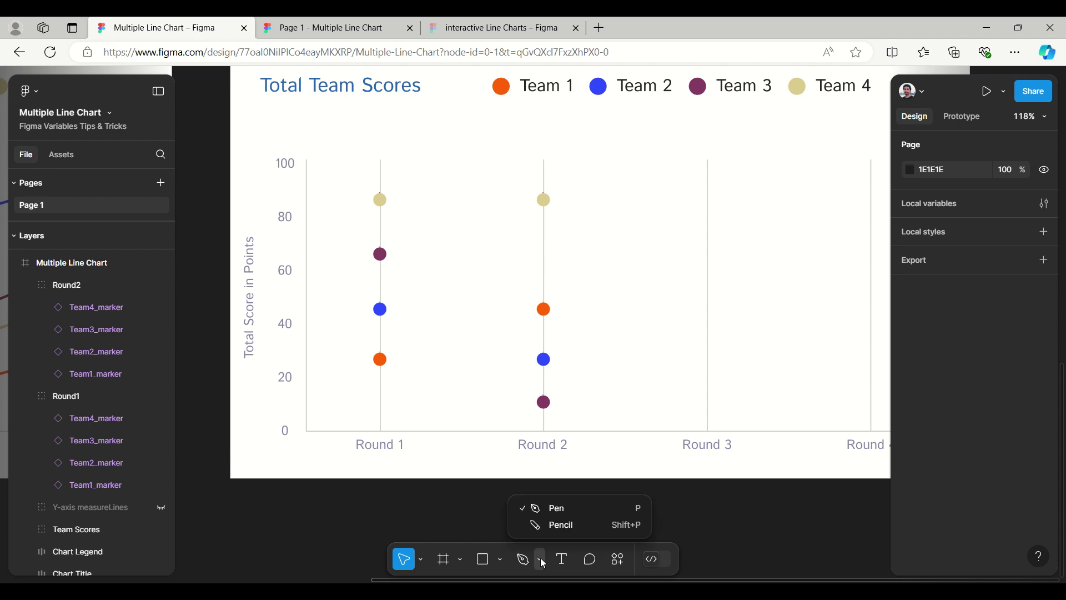
{"action": "left_click", "coordinate": [546, 516]}
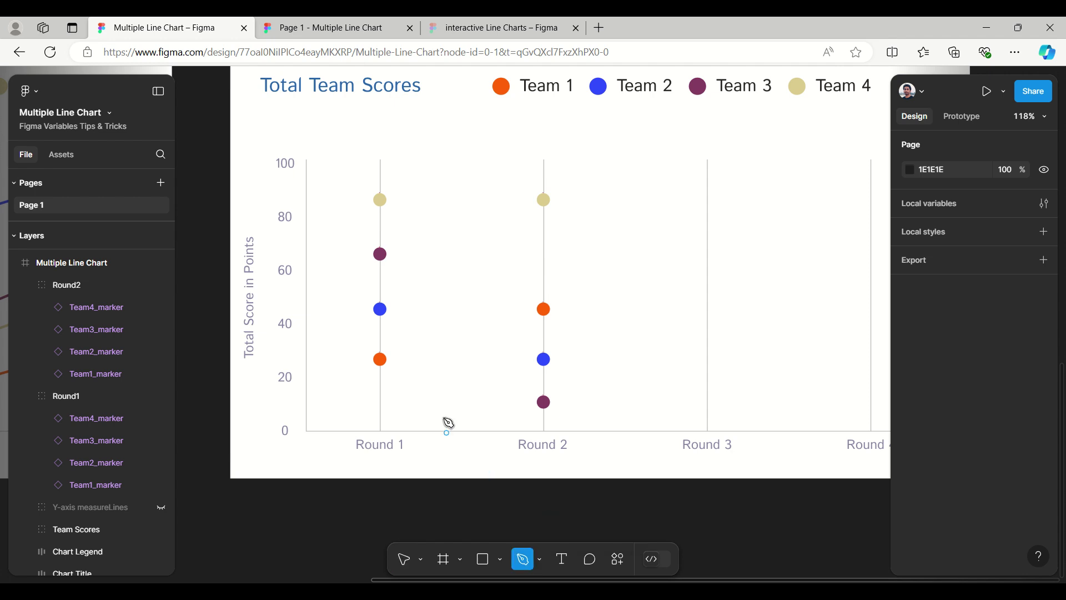
{"action": "left_click", "coordinate": [380, 359]}
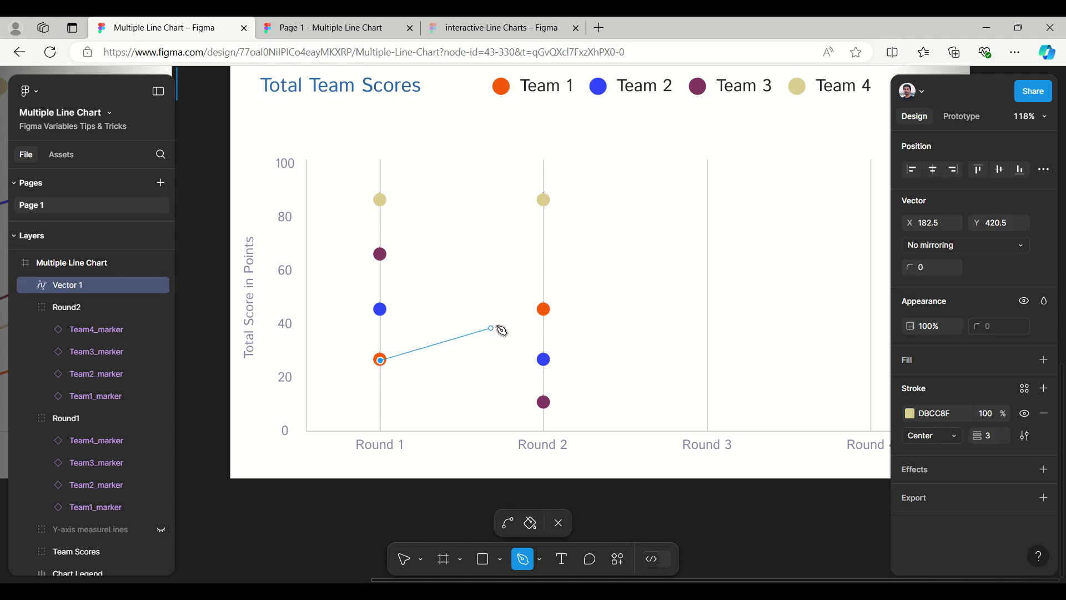
{"action": "left_click", "coordinate": [545, 310]}
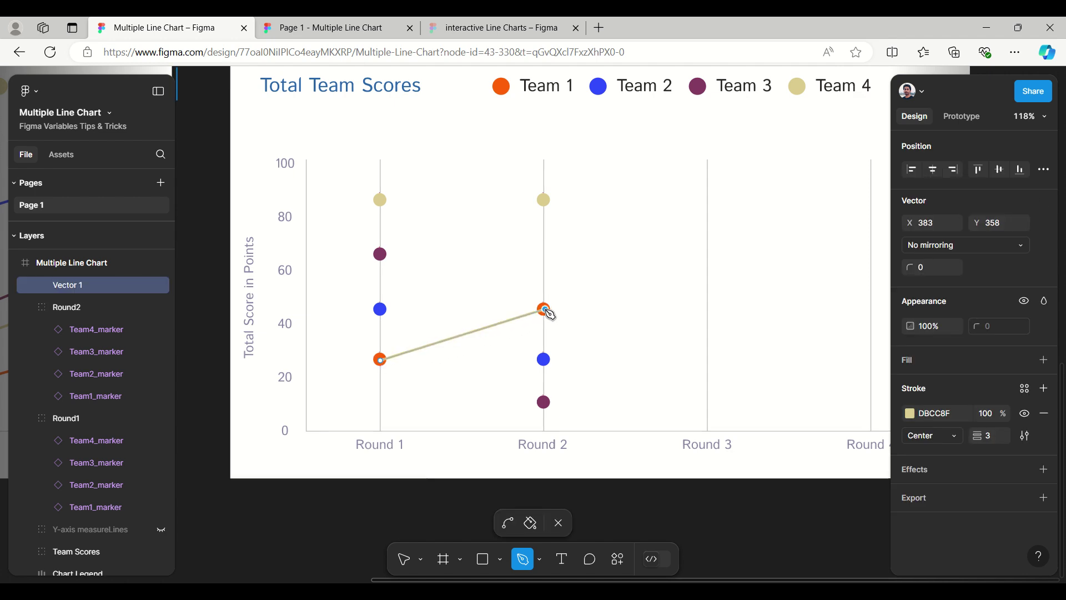
{"action": "key", "text": "Escape"}
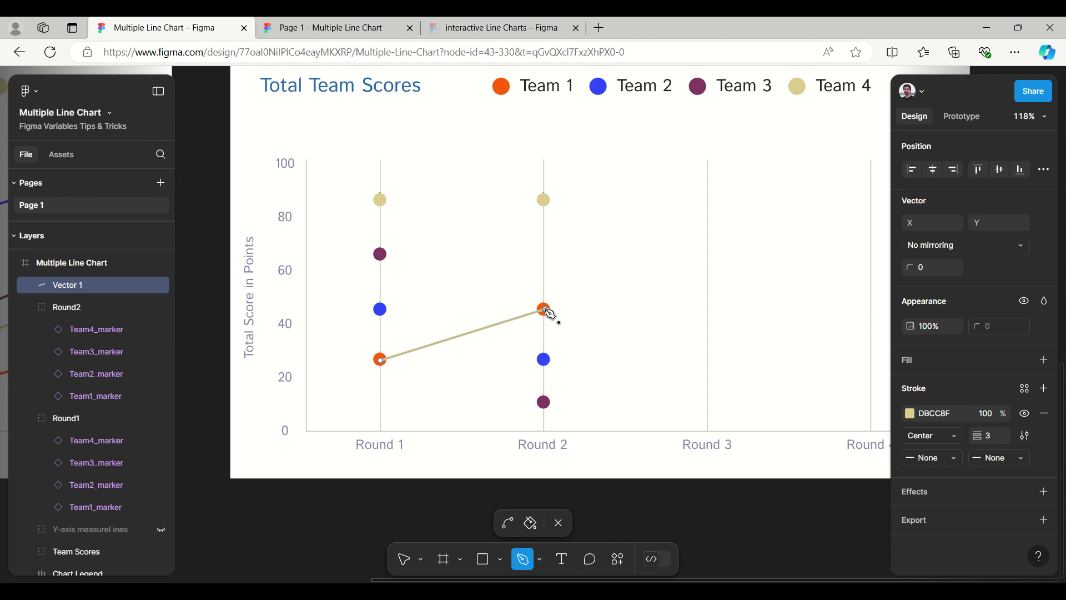
{"action": "left_click", "coordinate": [910, 414]}
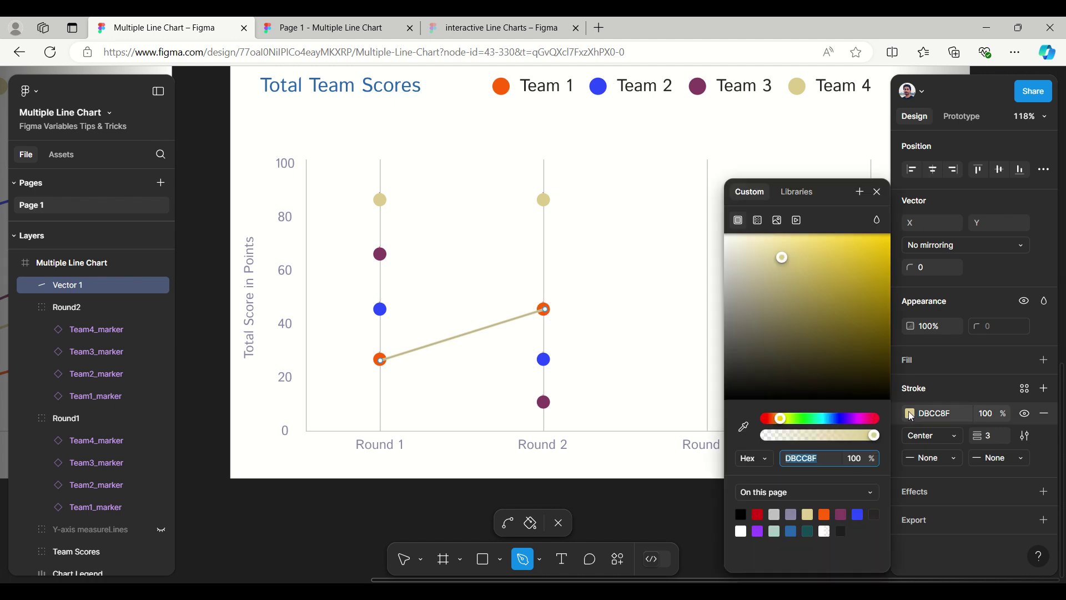
{"action": "left_click", "coordinate": [744, 427]}
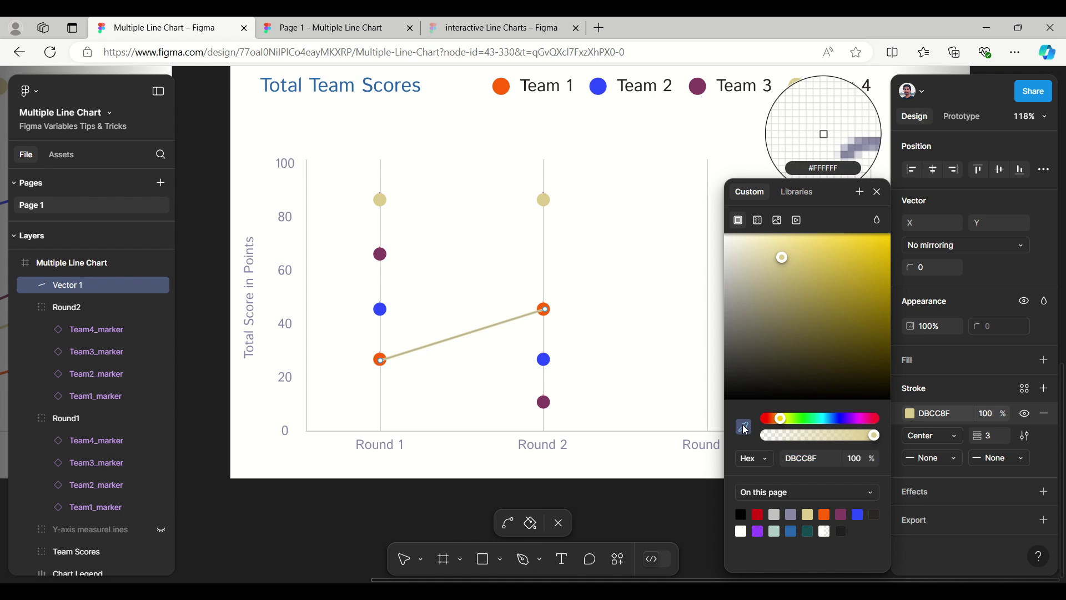
{"action": "left_click", "coordinate": [501, 88]}
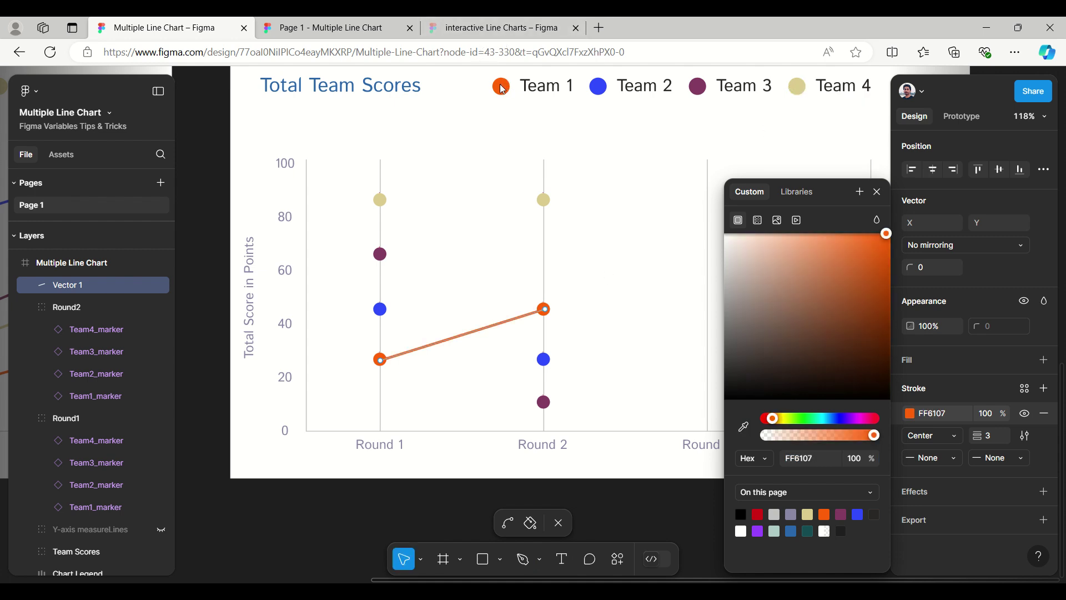
{"action": "left_click", "coordinate": [877, 192]}
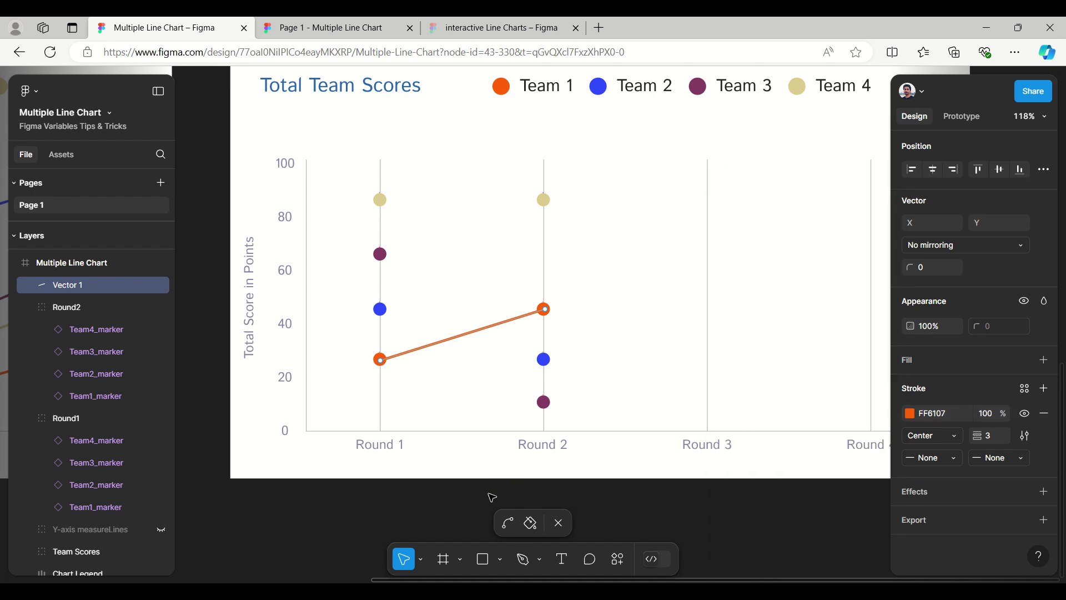
{"action": "left_click", "coordinate": [559, 525]}
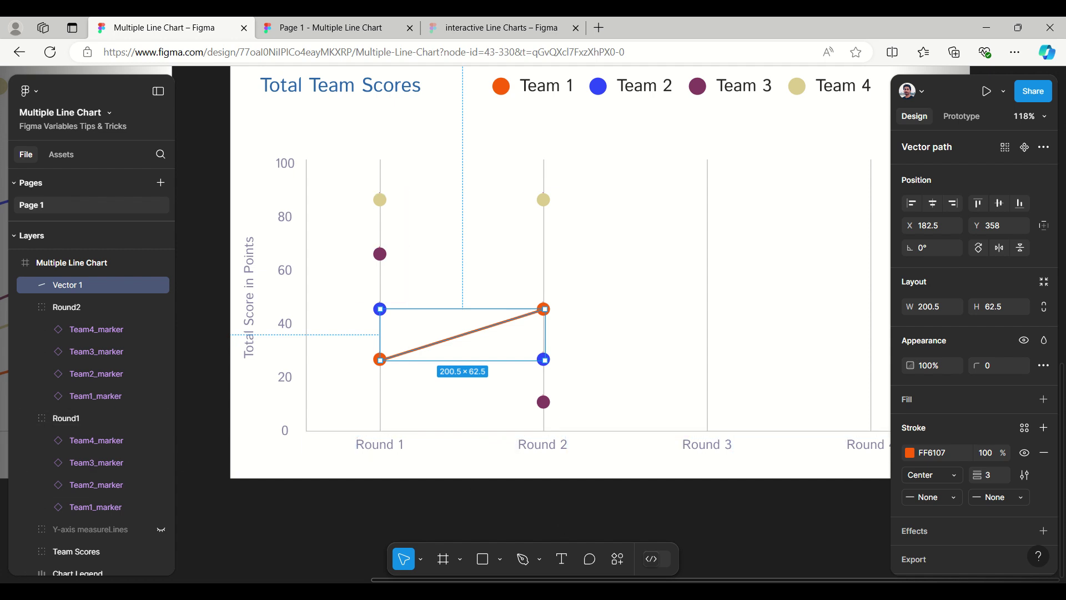
Draw Vector 2 between Team 2's blue dots, sampling legend blue 2F4BFF for its stroke
{"action": "left_click", "coordinate": [543, 518]}
{"action": "left_click", "coordinate": [540, 559]}
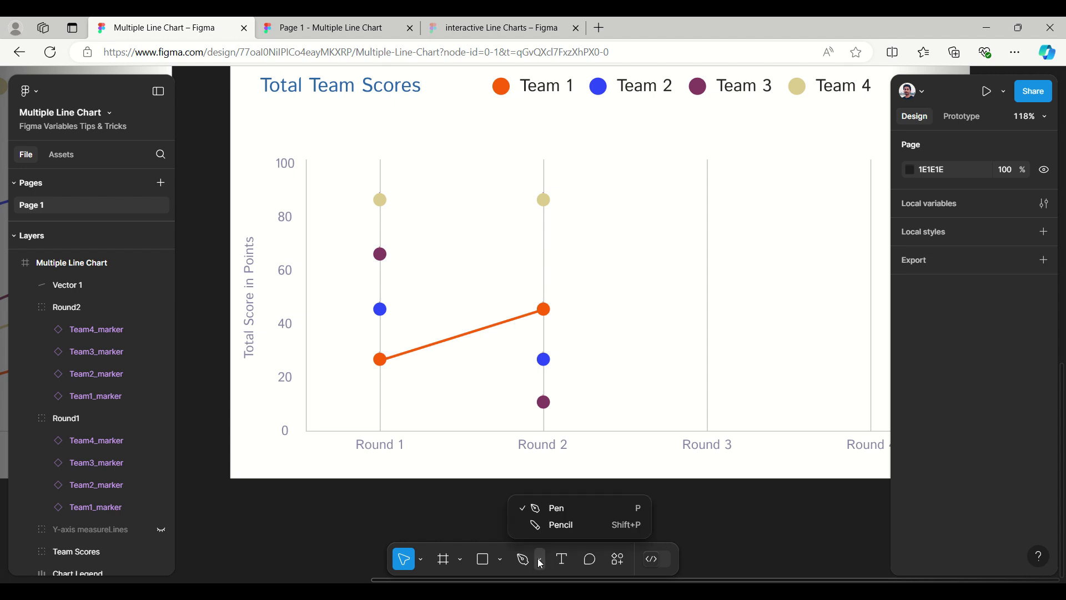
{"action": "left_click", "coordinate": [549, 505]}
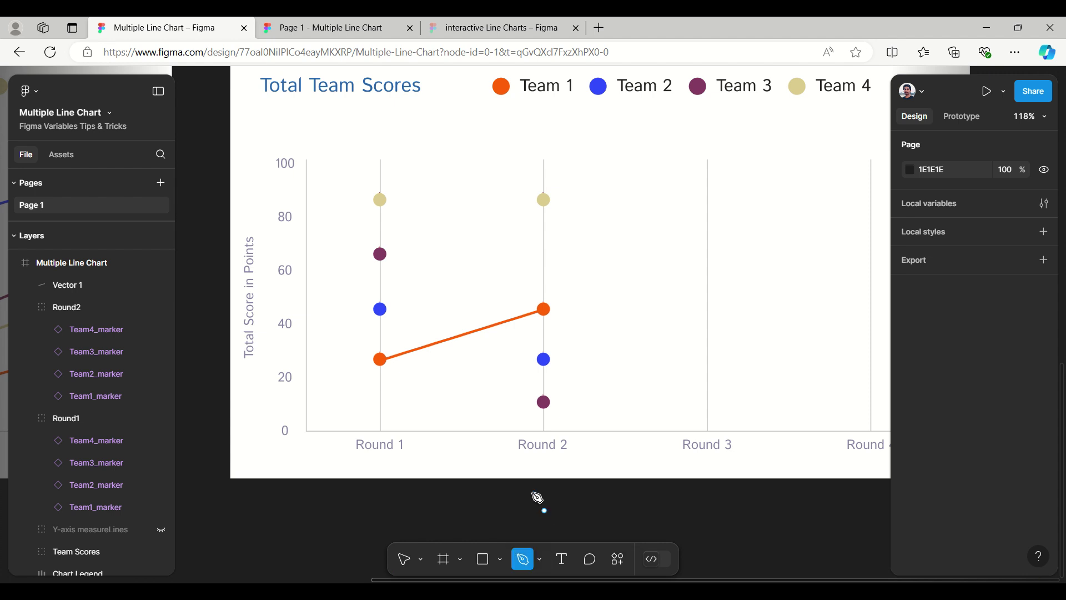
{"action": "left_click", "coordinate": [380, 308]}
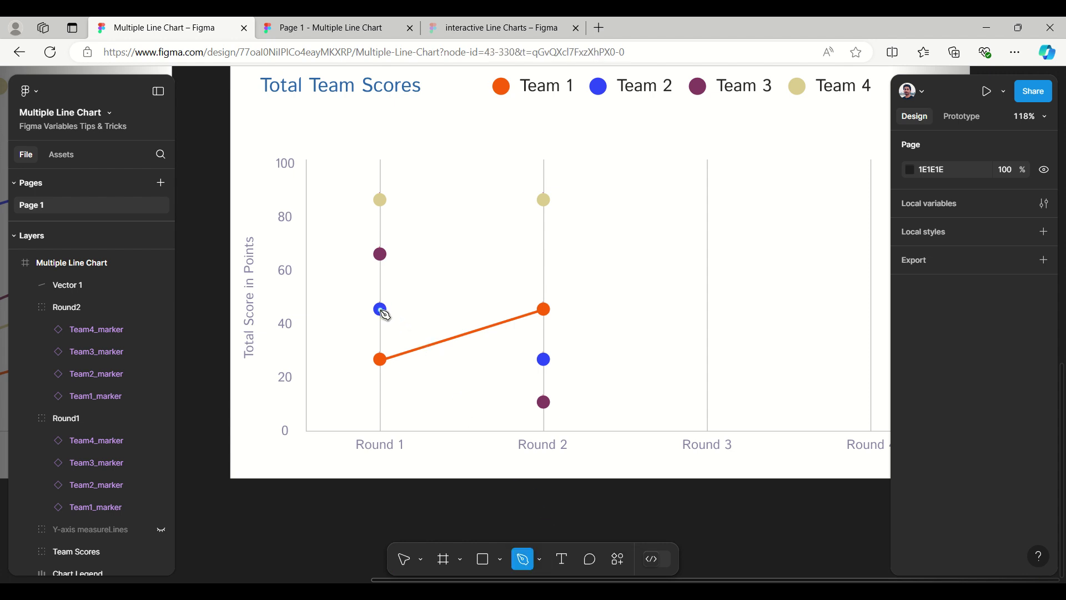
{"action": "left_click", "coordinate": [545, 360]}
{"action": "key", "text": "Escape"}
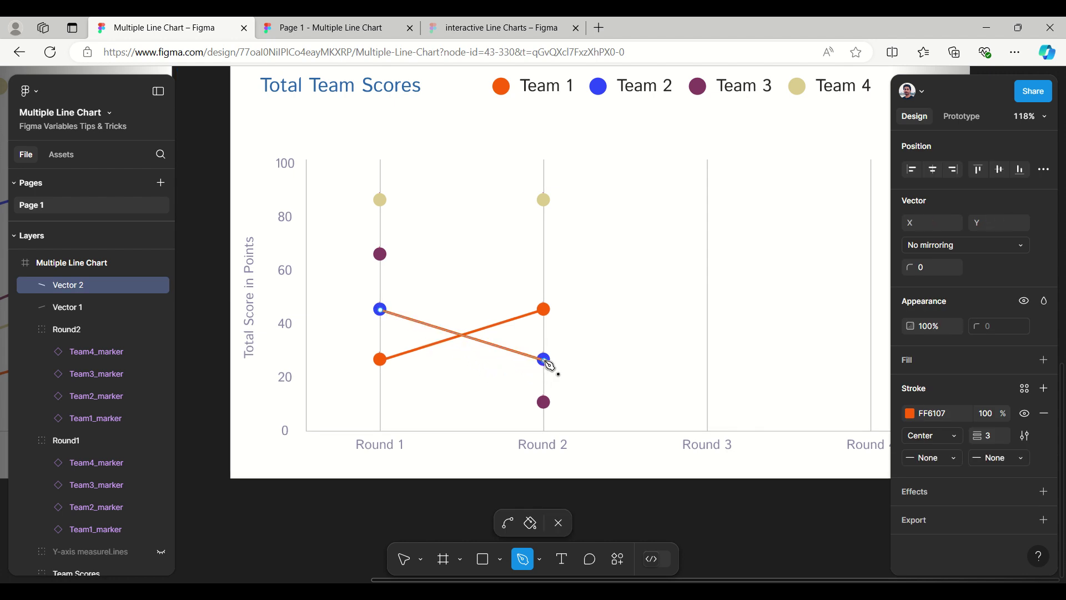
{"action": "left_click", "coordinate": [910, 414]}
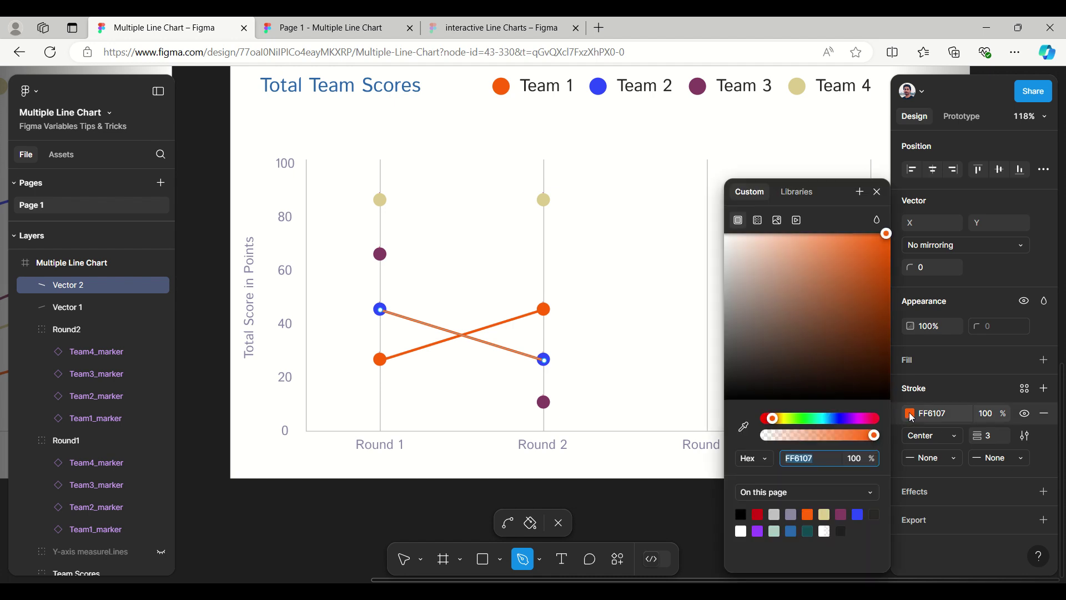
{"action": "left_click", "coordinate": [743, 427]}
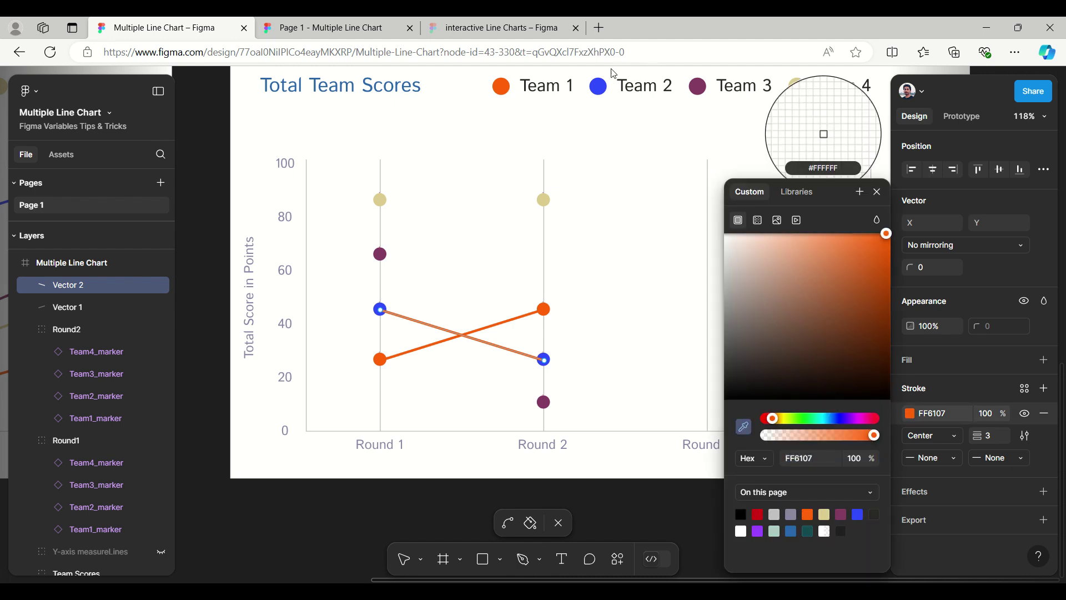
{"action": "left_click", "coordinate": [599, 87]}
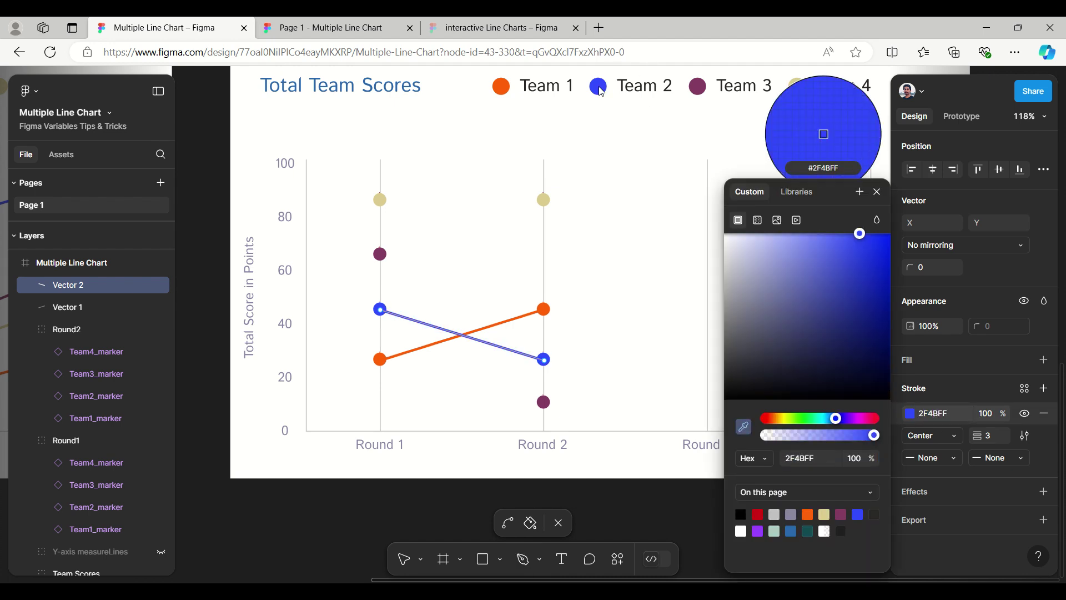
{"action": "left_click", "coordinate": [877, 192]}
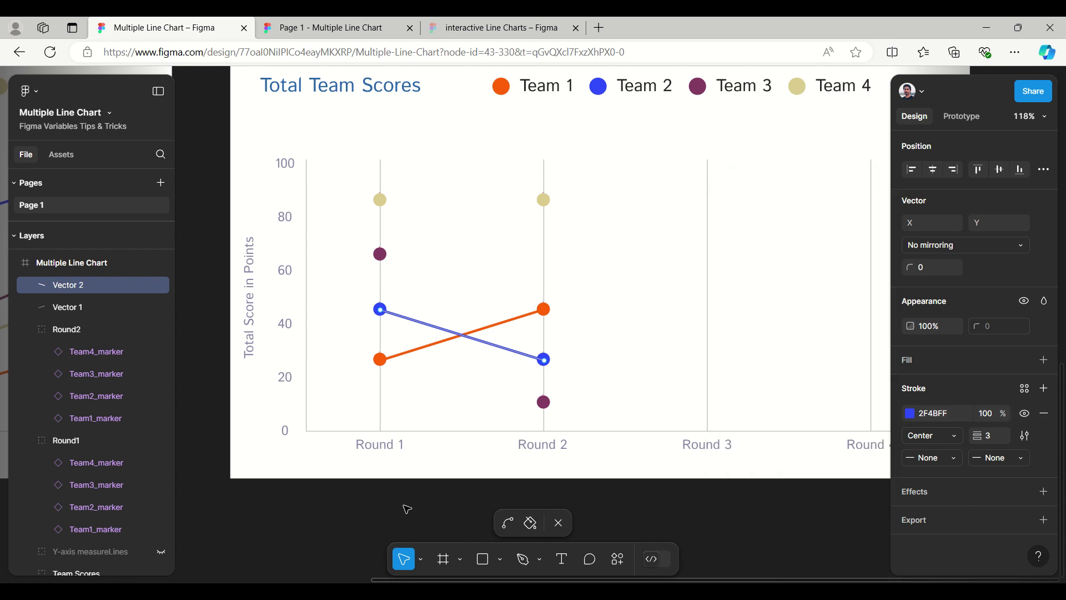
{"action": "left_click", "coordinate": [558, 523]}
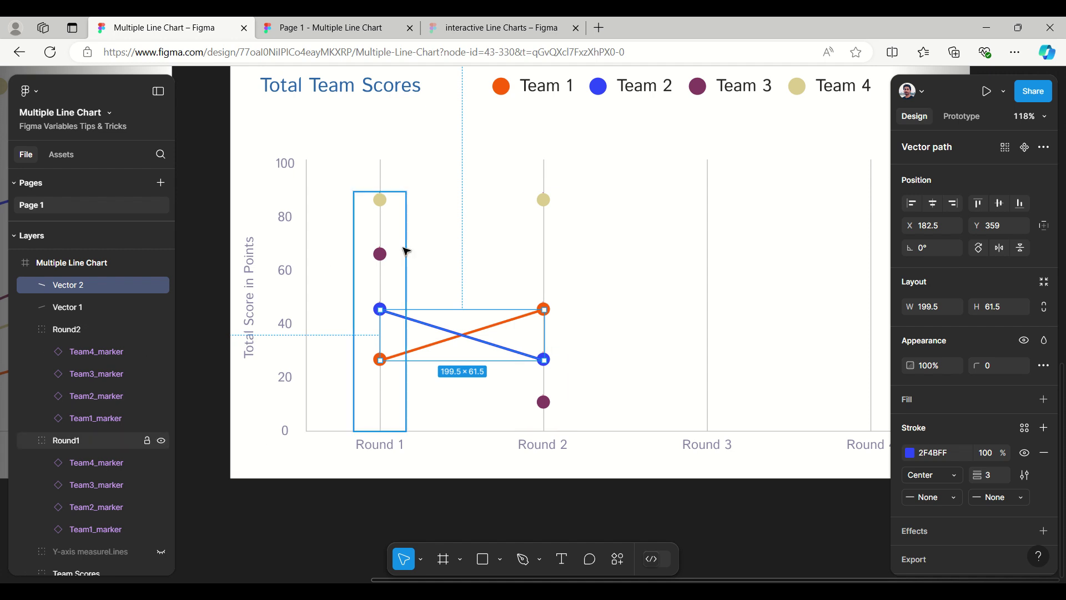
{"action": "left_click", "coordinate": [496, 518]}
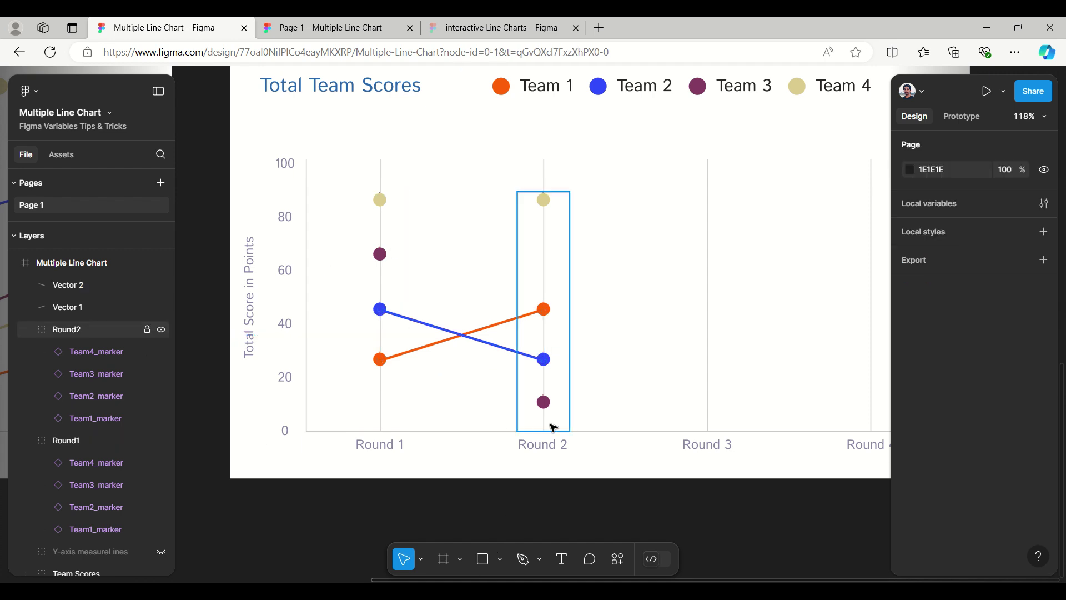
Draw Vector 3 between Team 3's Round 1 and Round 2 dots, stroked purple 843B62
{"action": "left_click", "coordinate": [541, 560]}
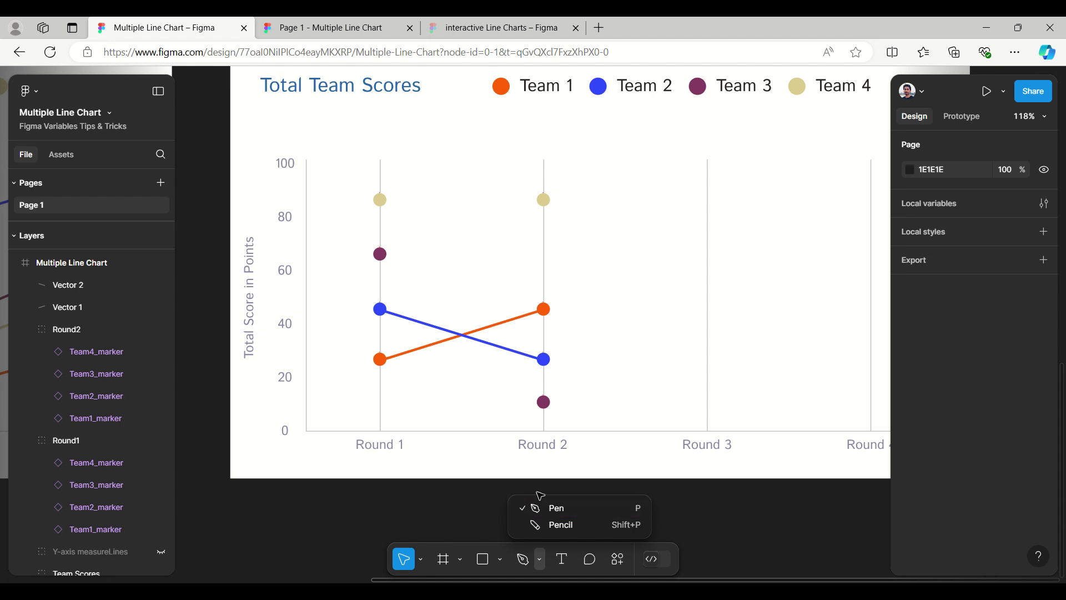
{"action": "left_click", "coordinate": [537, 506]}
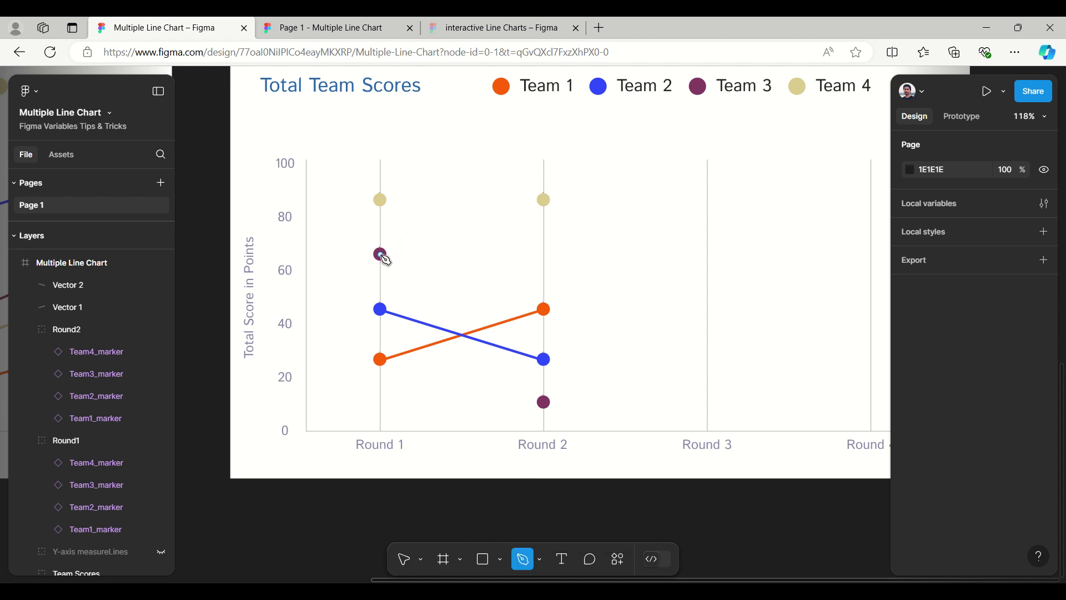
{"action": "left_click", "coordinate": [381, 254]}
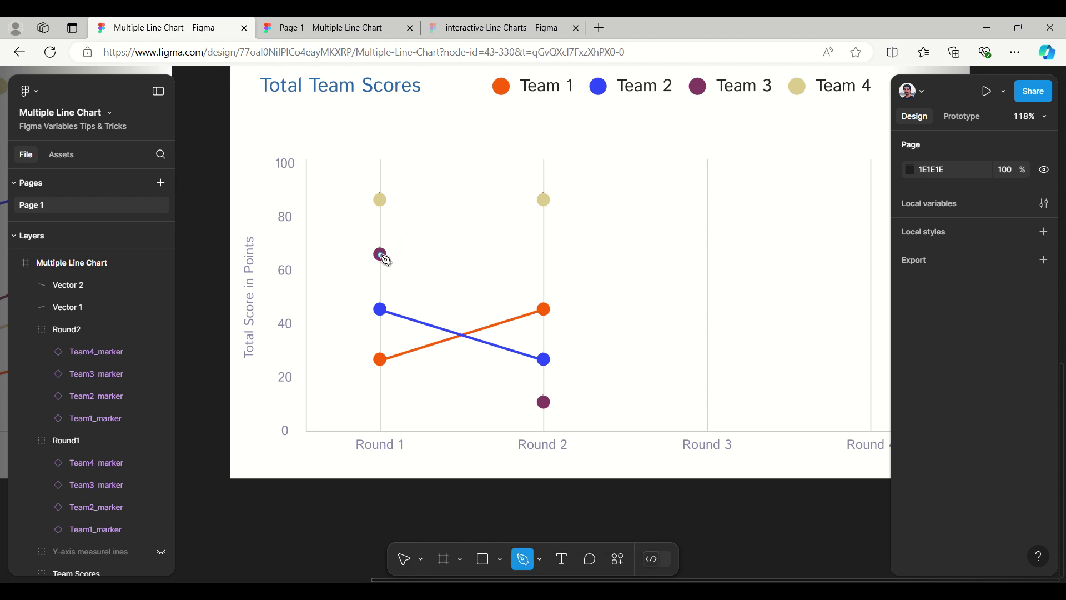
{"action": "left_click", "coordinate": [545, 403]}
{"action": "key", "text": "Escape"}
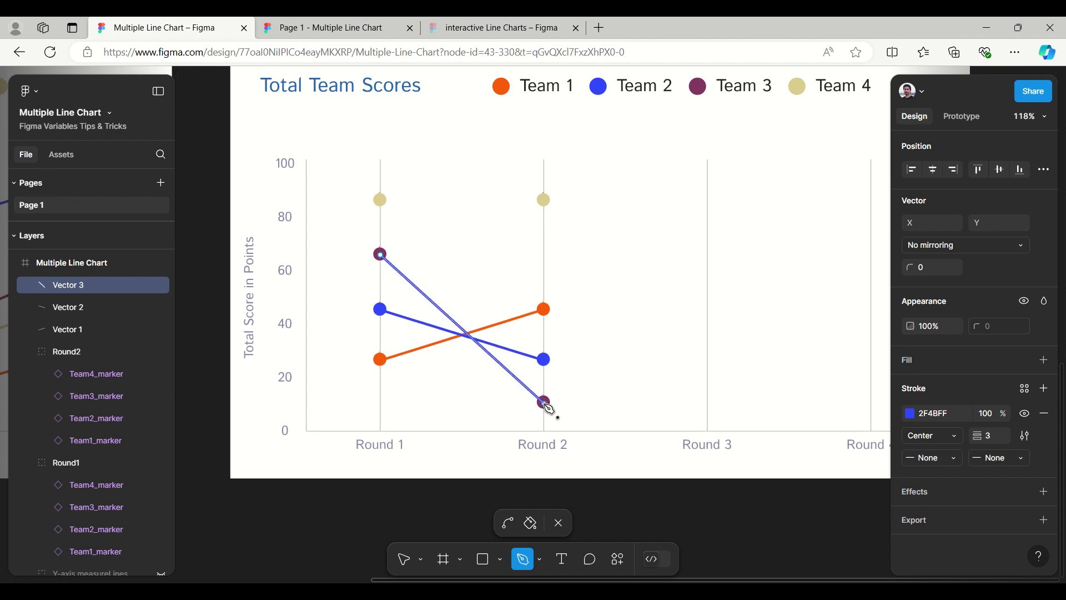
{"action": "left_click", "coordinate": [908, 417]}
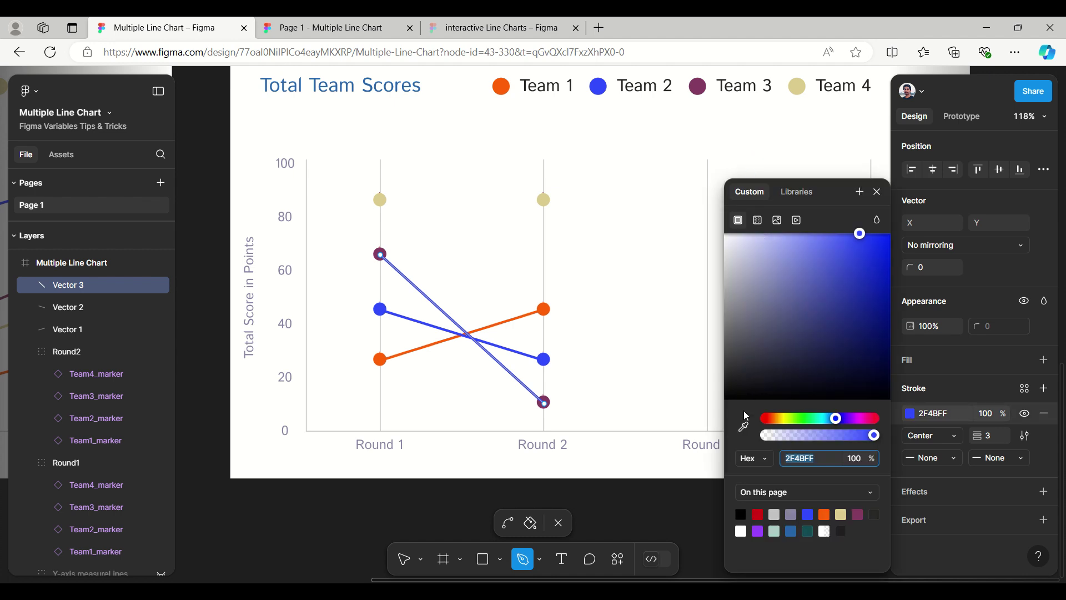
{"action": "left_click", "coordinate": [744, 428]}
{"action": "left_click", "coordinate": [699, 87]}
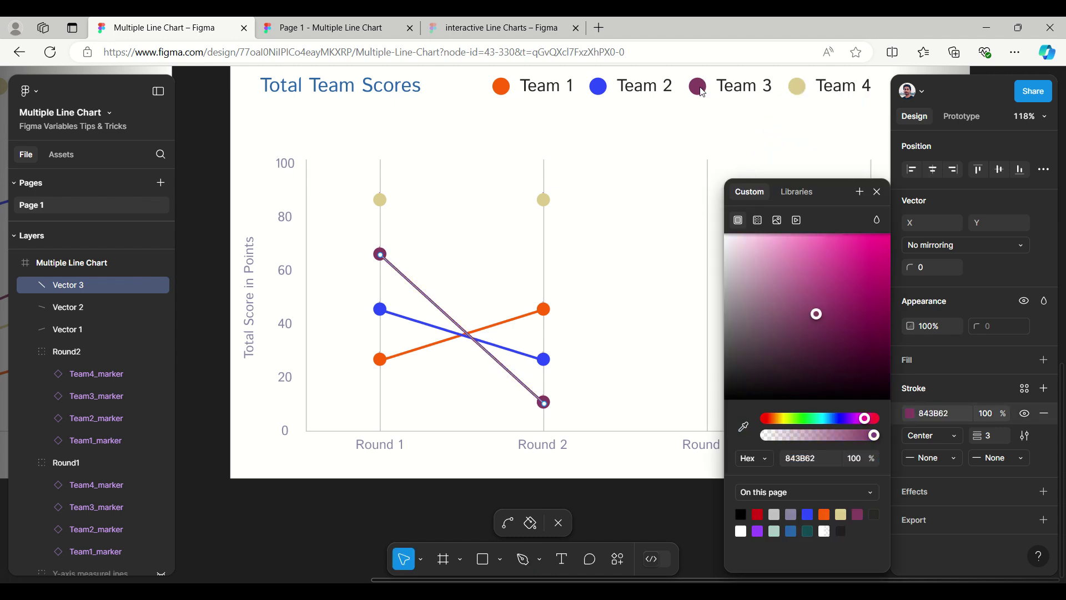
{"action": "left_click", "coordinate": [877, 192]}
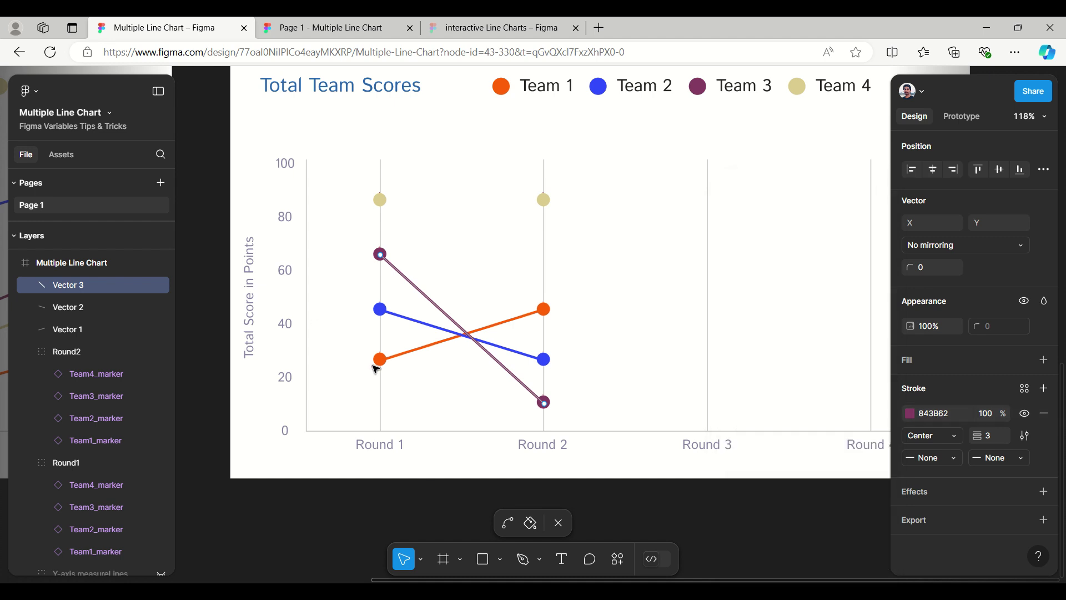
{"action": "left_click", "coordinate": [560, 530]}
{"action": "left_click", "coordinate": [581, 525]}
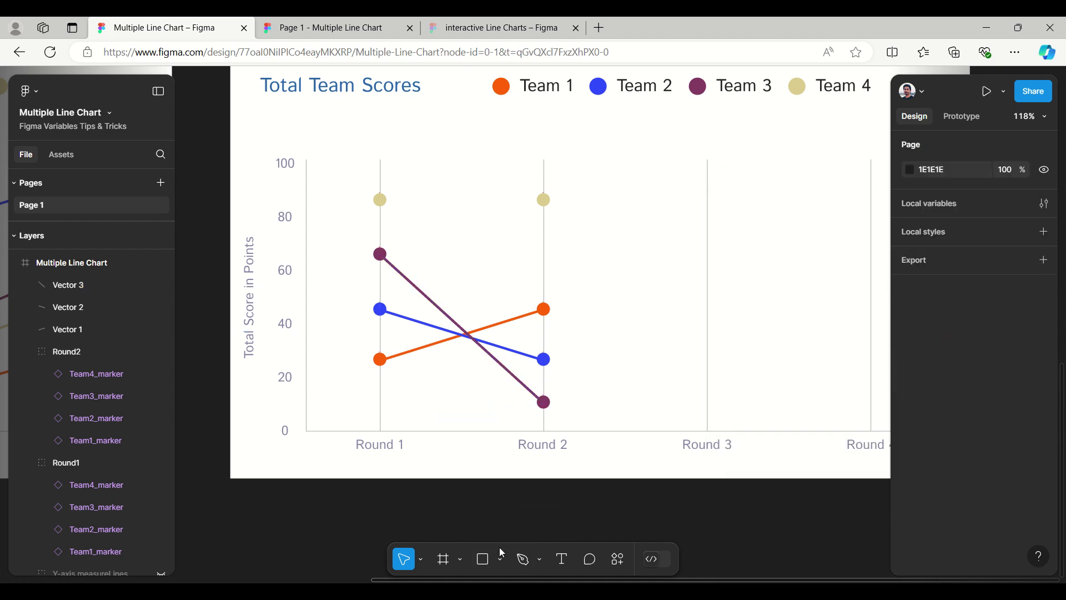
{"action": "left_click", "coordinate": [540, 559]}
{"action": "left_click", "coordinate": [552, 506]}
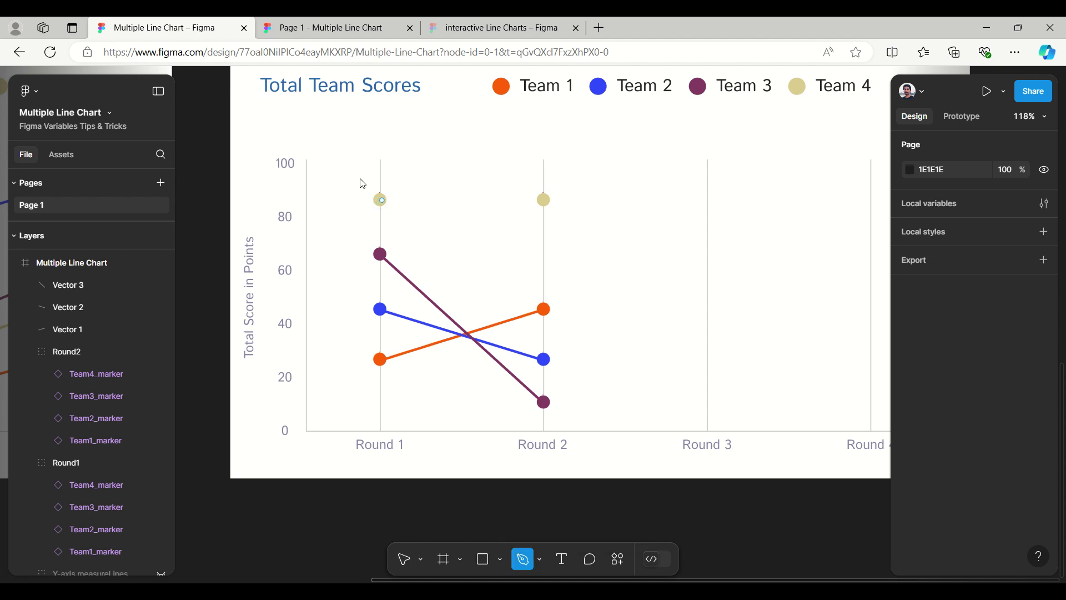
Draw Vector 4 between Team 4's Round 1 and Round 2 dots, stroked legend beige DDD096
{"action": "left_click", "coordinate": [382, 199]}
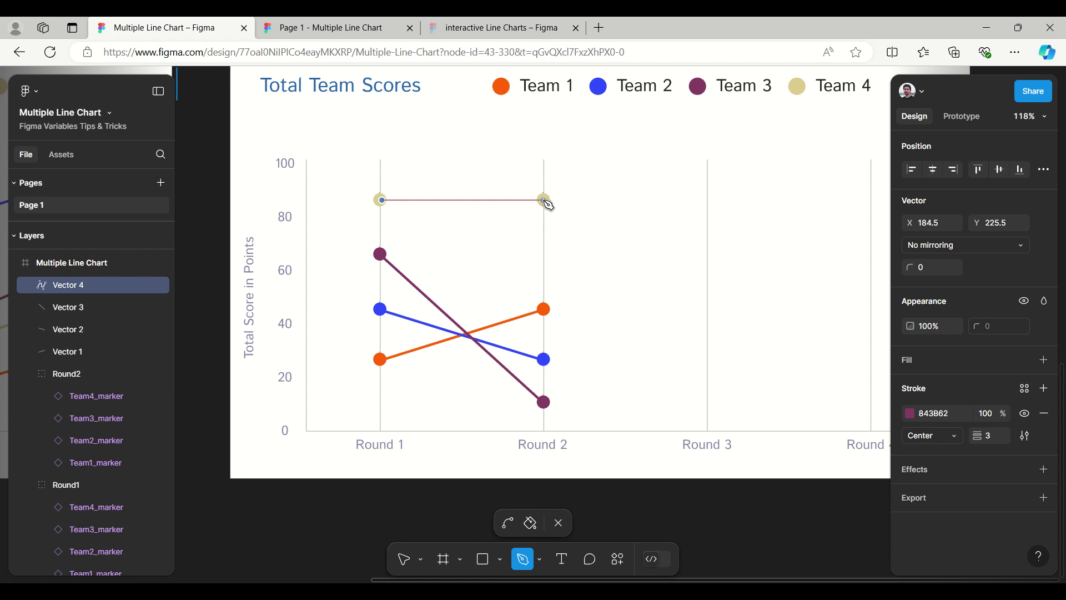
{"action": "left_click", "coordinate": [546, 202]}
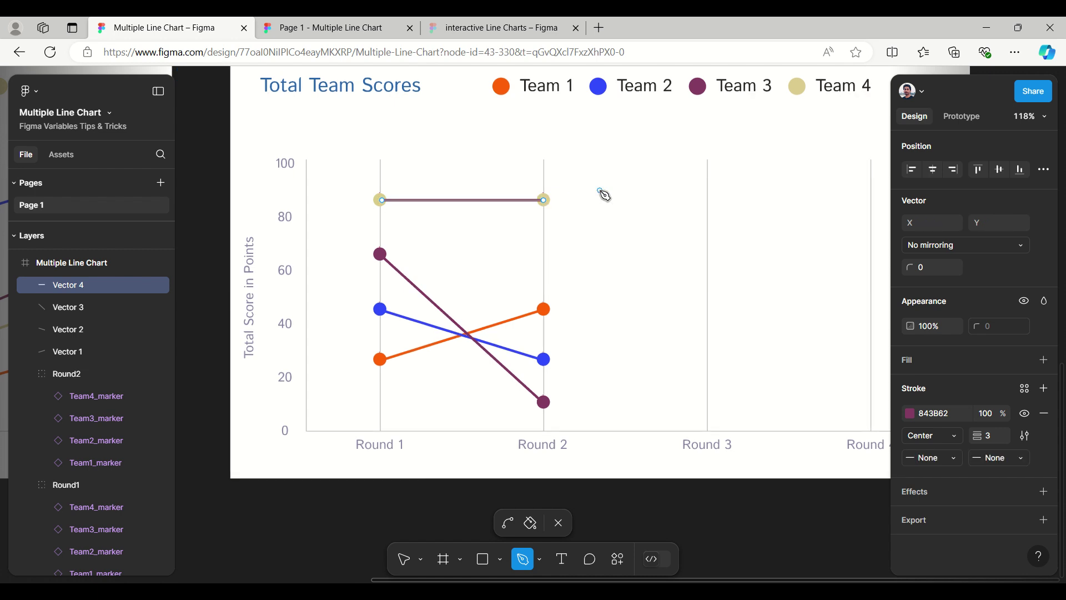
{"action": "left_click", "coordinate": [911, 413]}
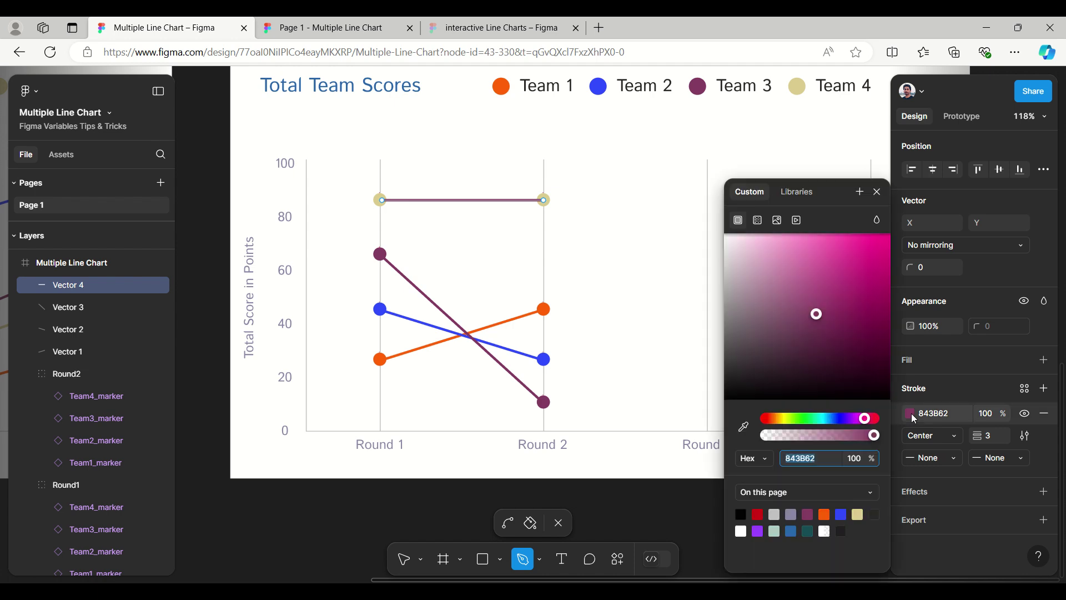
{"action": "left_click", "coordinate": [744, 426]}
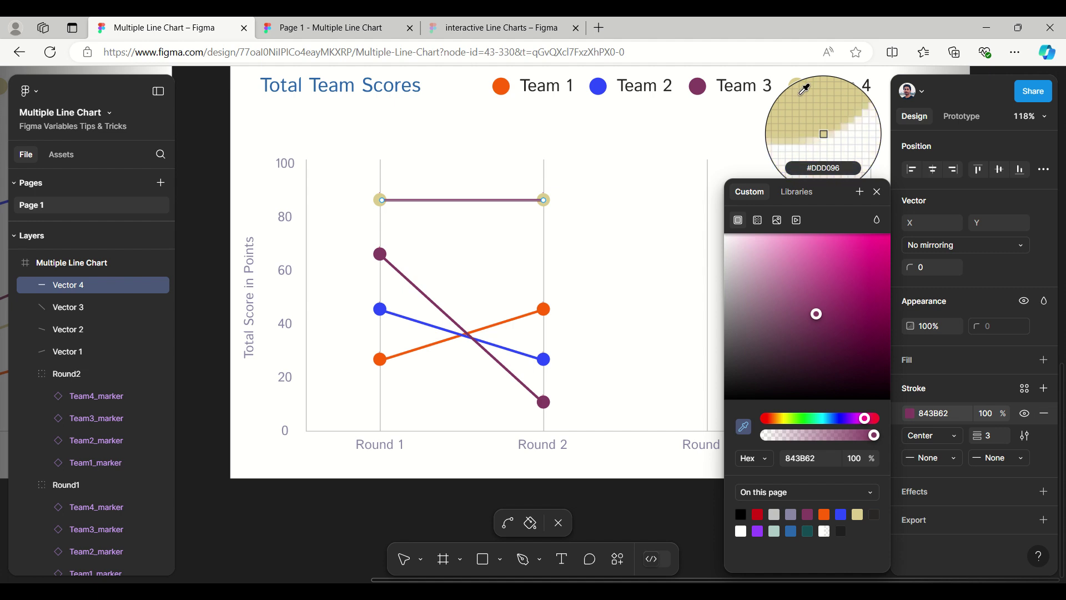
{"action": "left_click", "coordinate": [797, 86]}
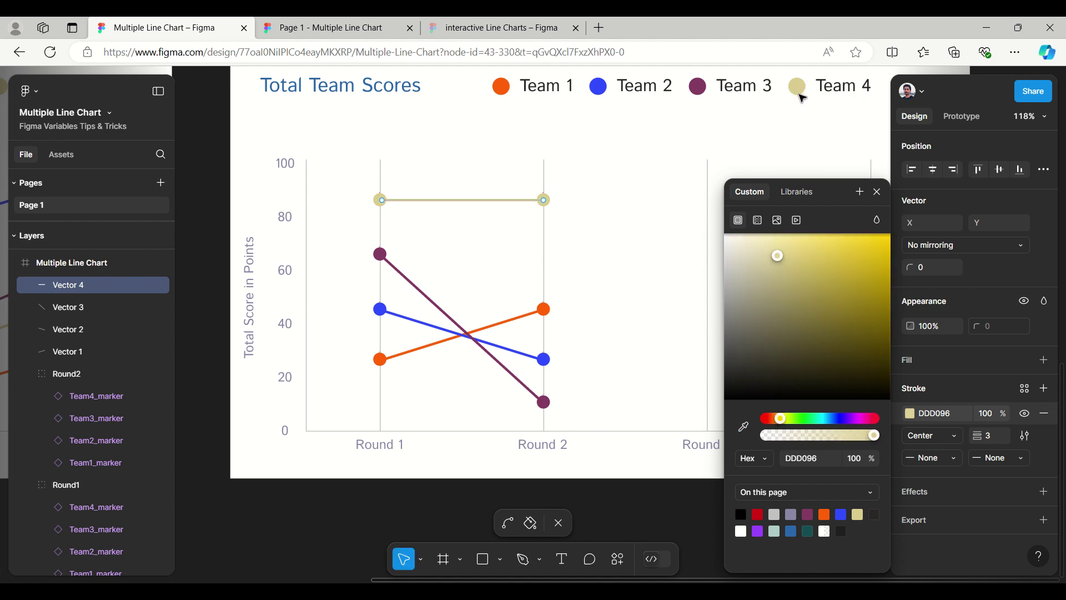
{"action": "left_click", "coordinate": [876, 192]}
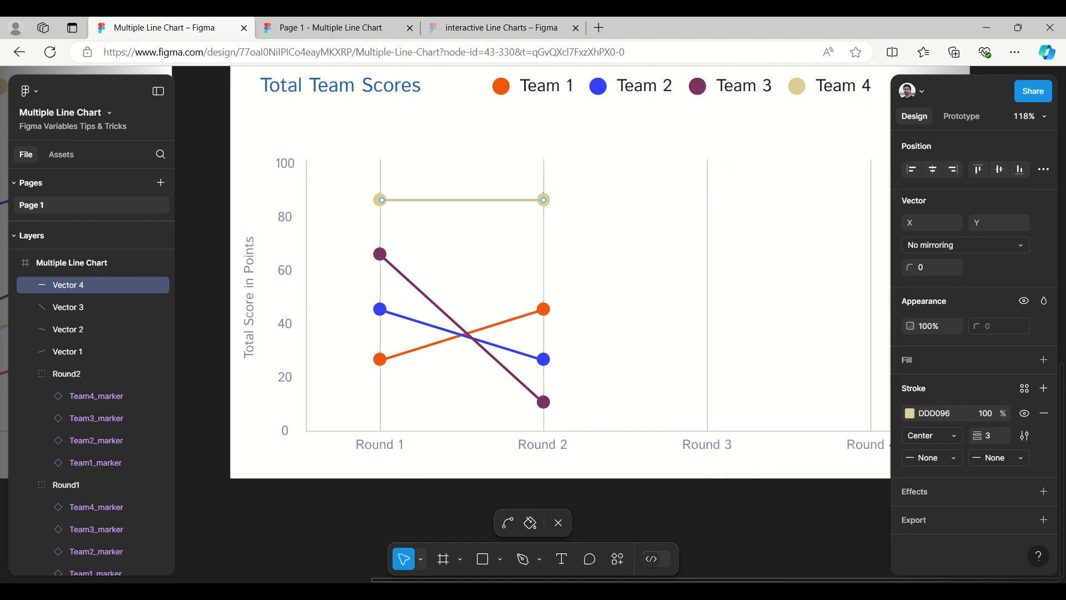
{"action": "left_click", "coordinate": [566, 525]}
{"action": "left_click", "coordinate": [598, 524]}
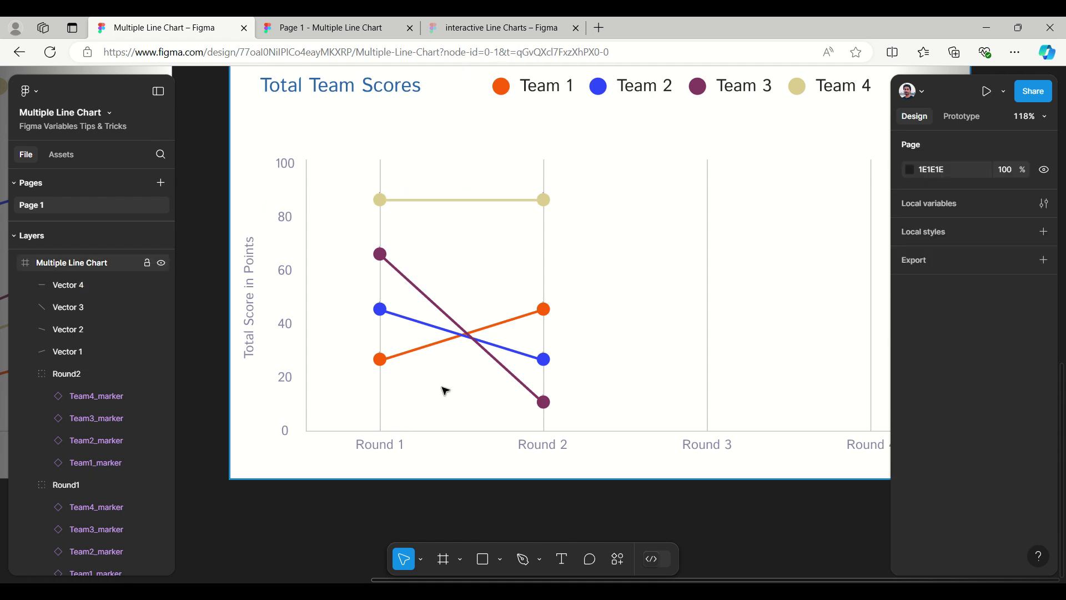
Select the Multiple Line Chart frame and present it as a prototype
{"action": "scroll", "coordinate": [445, 390], "scroll_direction": "down", "scroll_amount": 3}
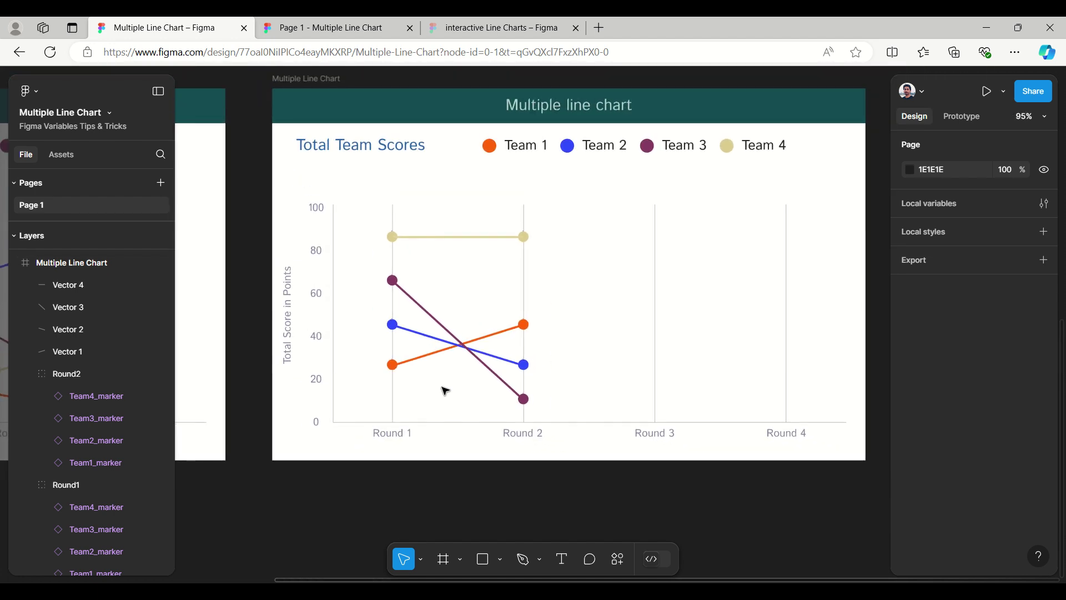
{"action": "left_click", "coordinate": [332, 79]}
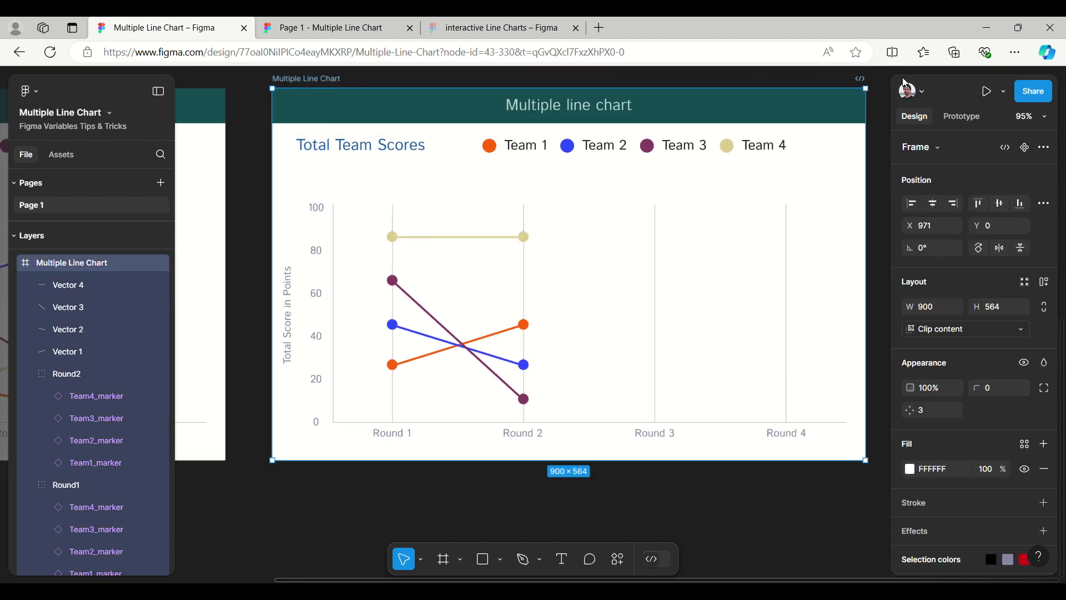
{"action": "left_click", "coordinate": [1006, 92]}
{"action": "left_click", "coordinate": [976, 123]}
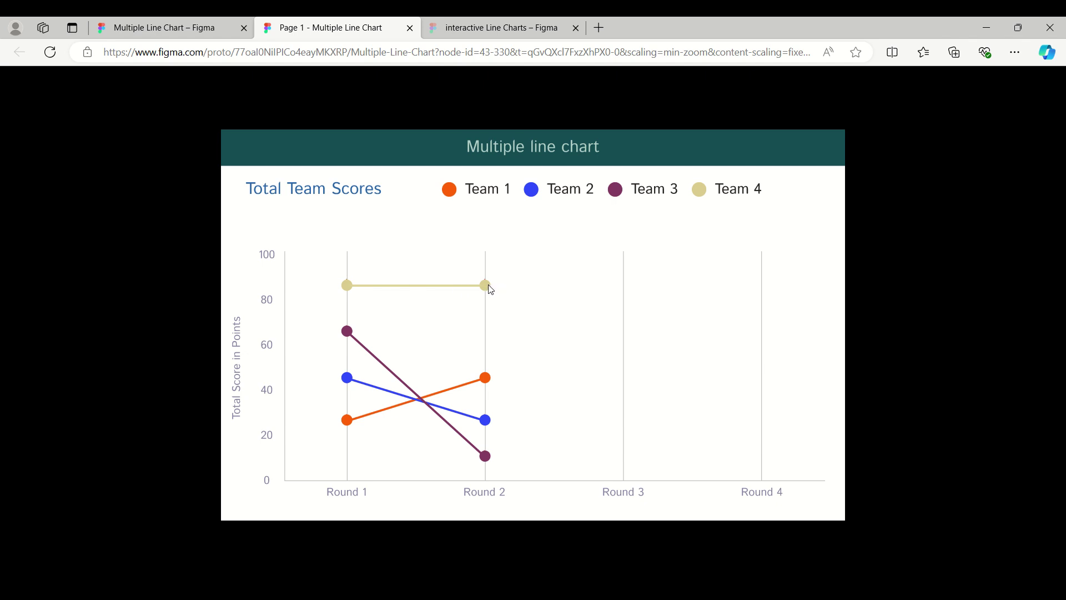
Check the score bubbles on the prototype's markers, then go back to the Multiple Line Chart design file
{"action": "mouse_move", "coordinate": [486, 286]}
{"action": "mouse_move", "coordinate": [491, 459]}
{"action": "mouse_move", "coordinate": [349, 379]}
{"action": "mouse_move", "coordinate": [484, 379]}
{"action": "left_click", "coordinate": [195, 31]}
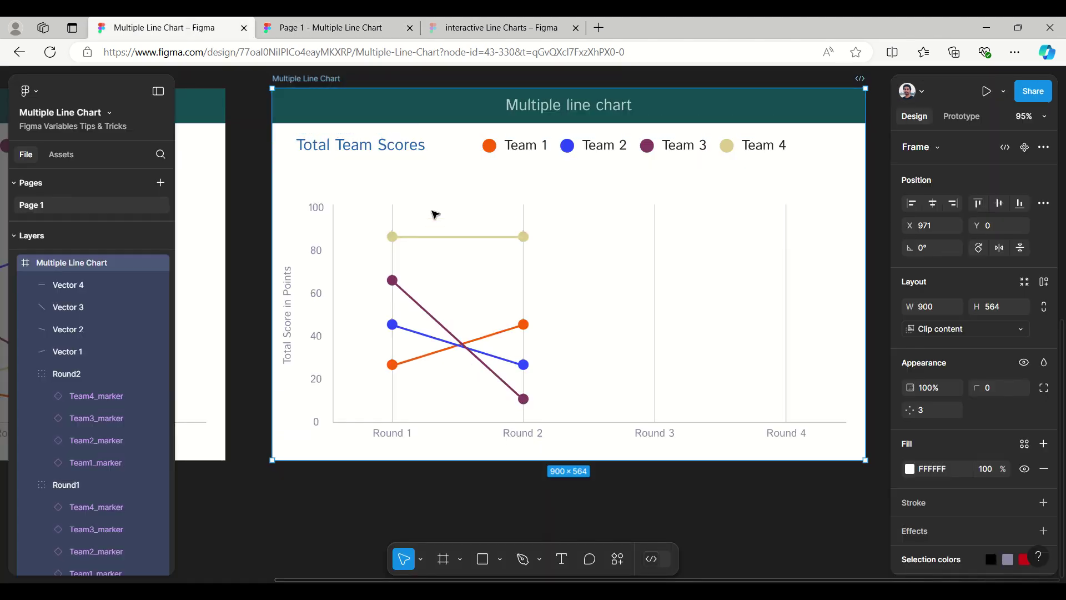
{"action": "scroll", "coordinate": [464, 222], "scroll_direction": "down", "scroll_amount": 5}
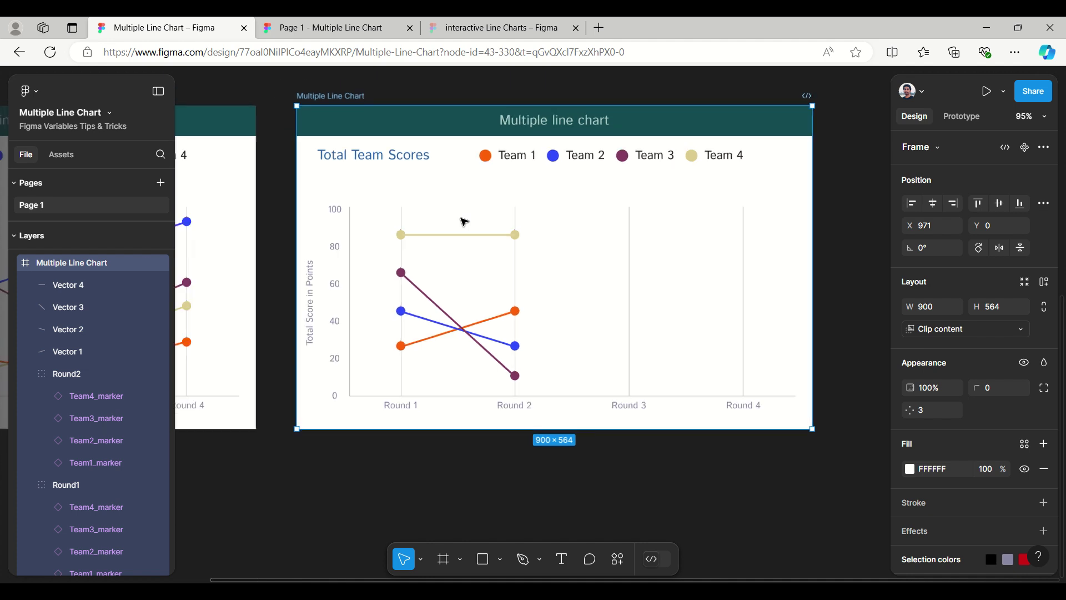
{"action": "scroll", "coordinate": [465, 222], "scroll_direction": "down", "scroll_amount": 5}
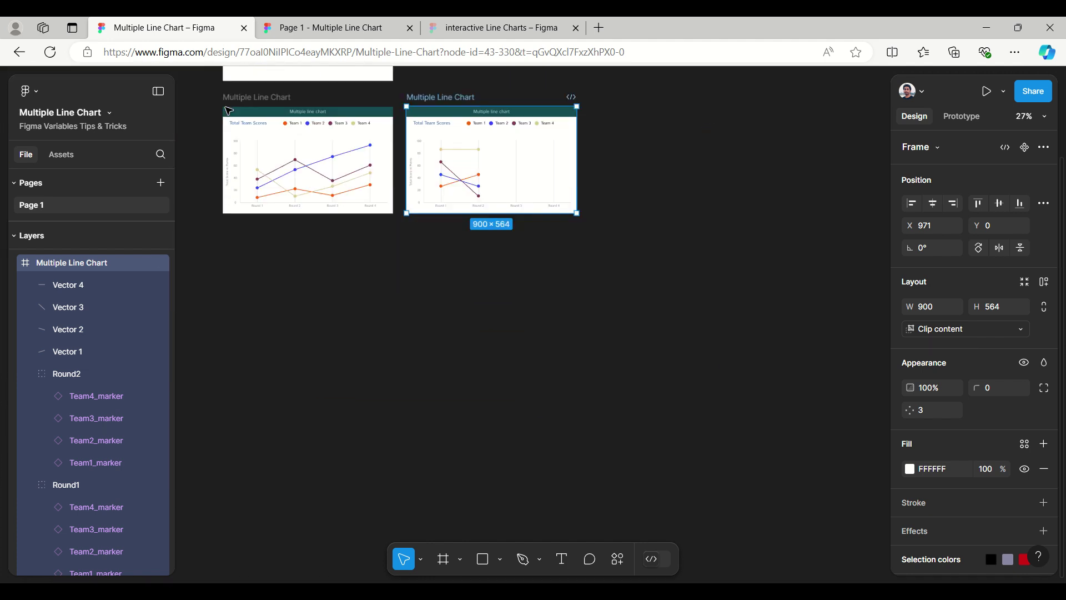
{"action": "scroll", "coordinate": [229, 111], "scroll_direction": "up", "scroll_amount": 3}
{"action": "scroll", "coordinate": [212, 134], "scroll_direction": "up", "scroll_amount": 2}
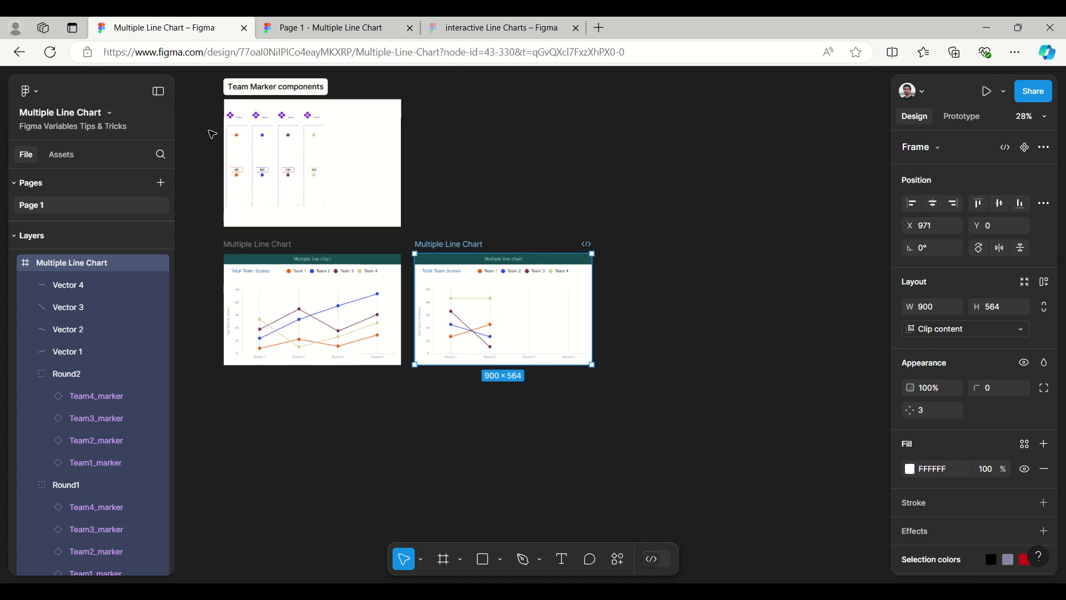
{"action": "scroll", "coordinate": [211, 134], "scroll_direction": "up", "scroll_amount": 5}
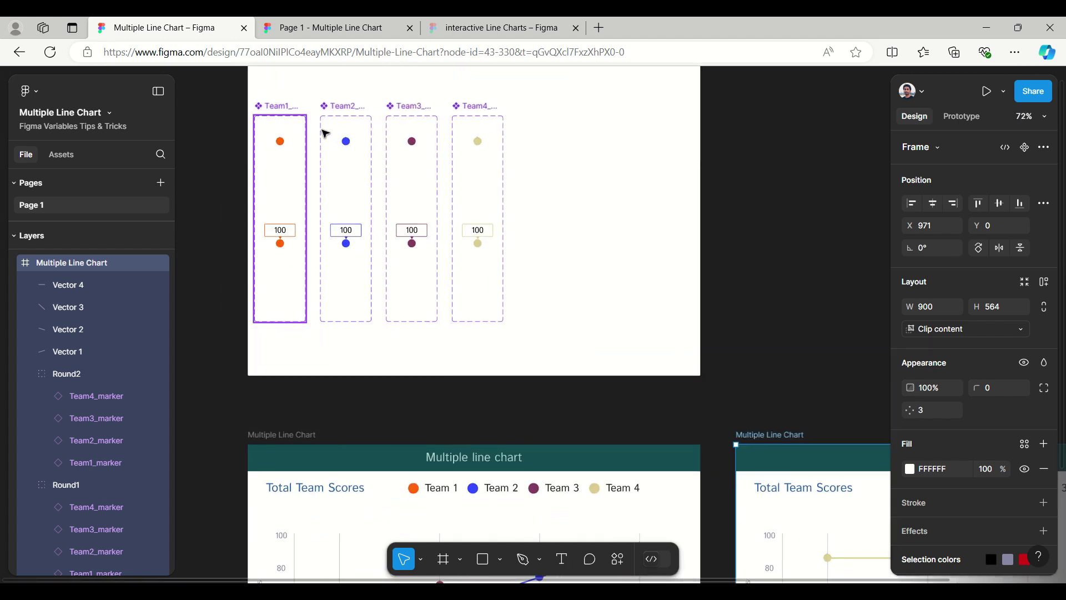
{"action": "double_click", "coordinate": [283, 143]}
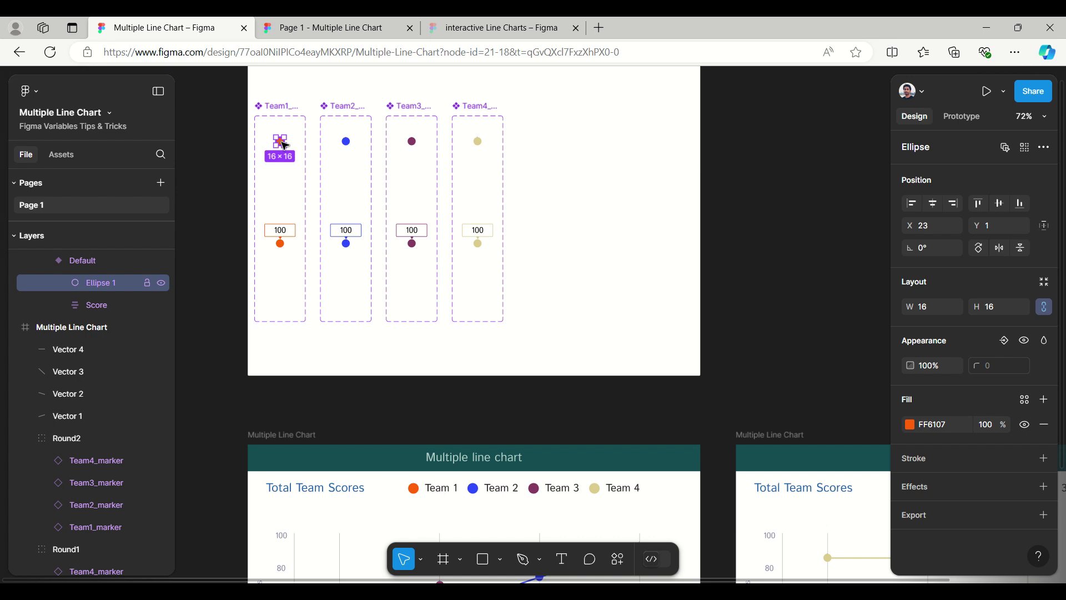
{"action": "left_click", "coordinate": [327, 395]}
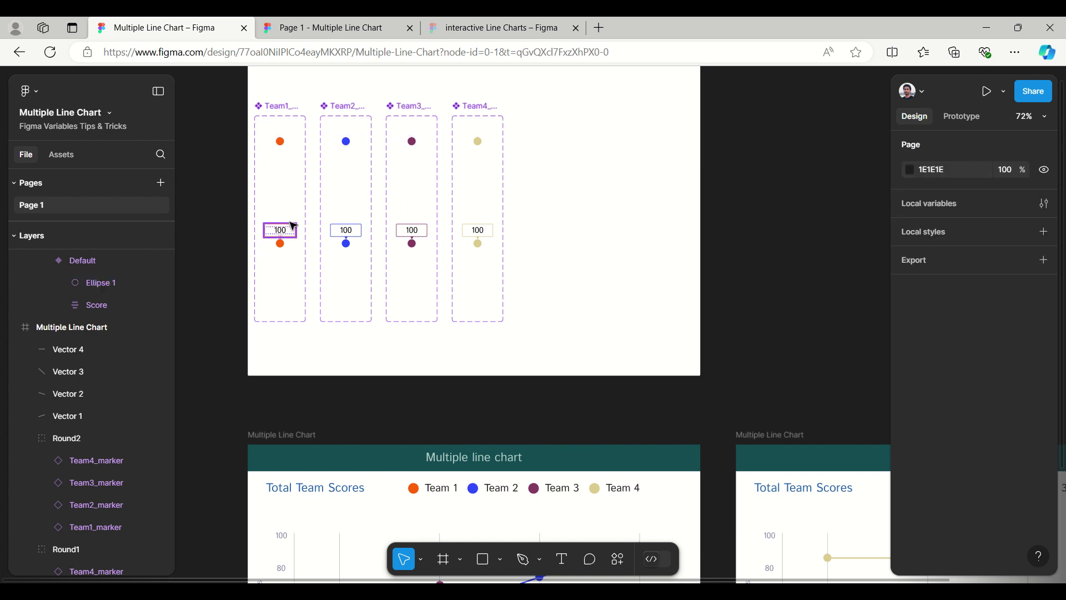
{"action": "left_click", "coordinate": [287, 261]}
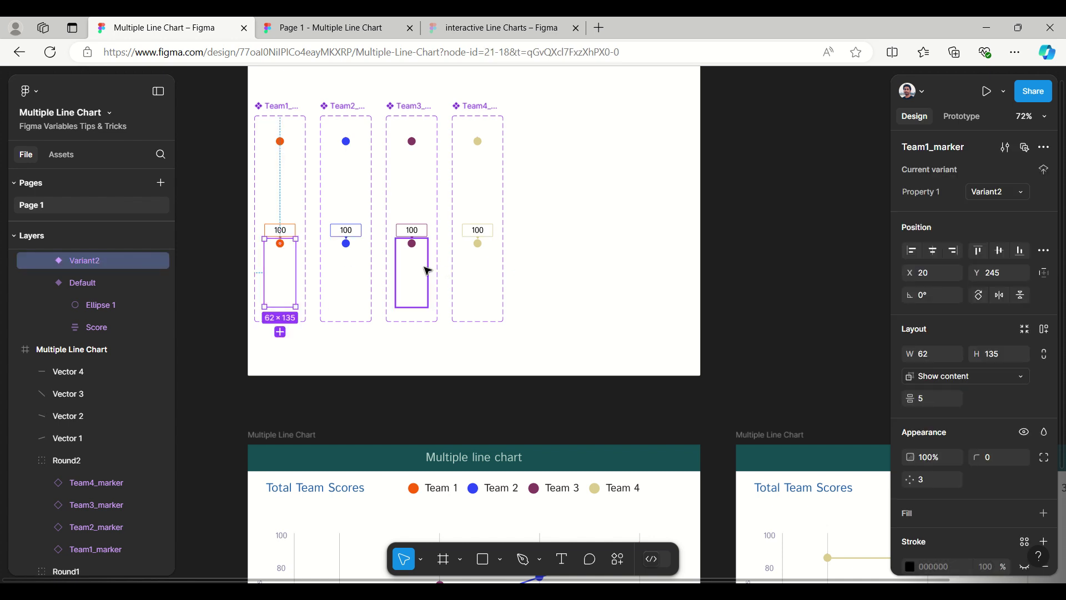
{"action": "left_click", "coordinate": [424, 268]}
{"action": "left_click", "coordinate": [478, 274]}
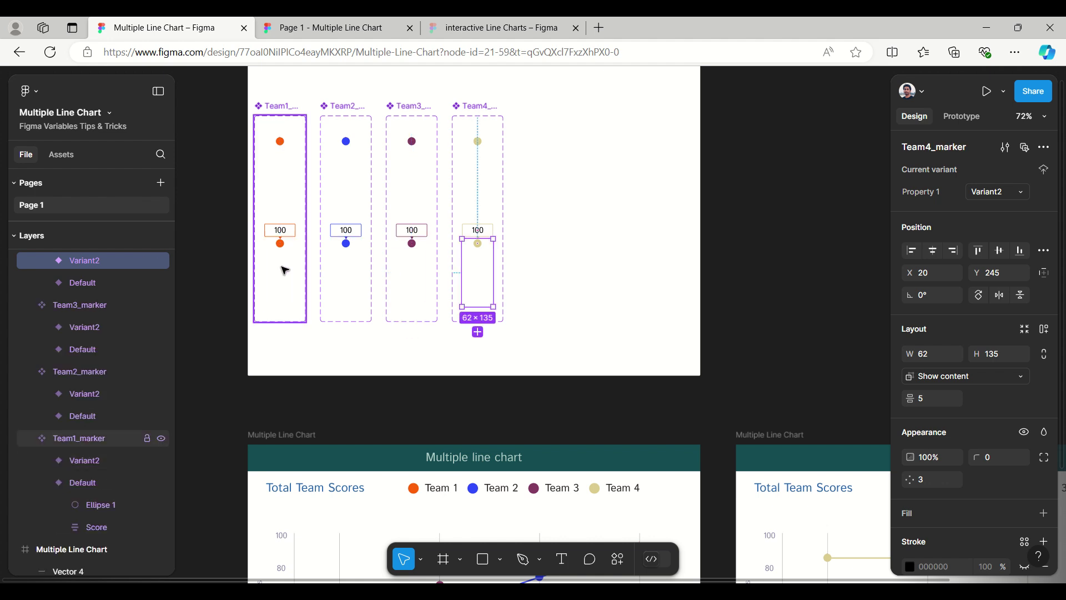
{"action": "scroll", "coordinate": [284, 271], "scroll_direction": "down", "scroll_amount": 3}
{"action": "scroll", "coordinate": [285, 270], "scroll_direction": "down", "scroll_amount": 3}
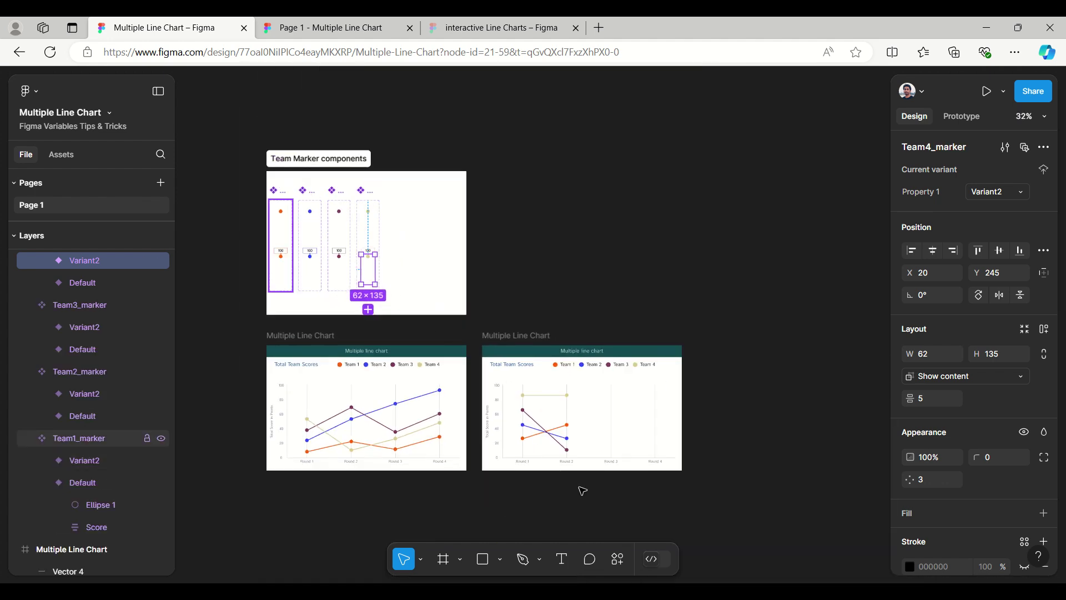
{"action": "scroll", "coordinate": [605, 506], "scroll_direction": "down", "scroll_amount": 2}
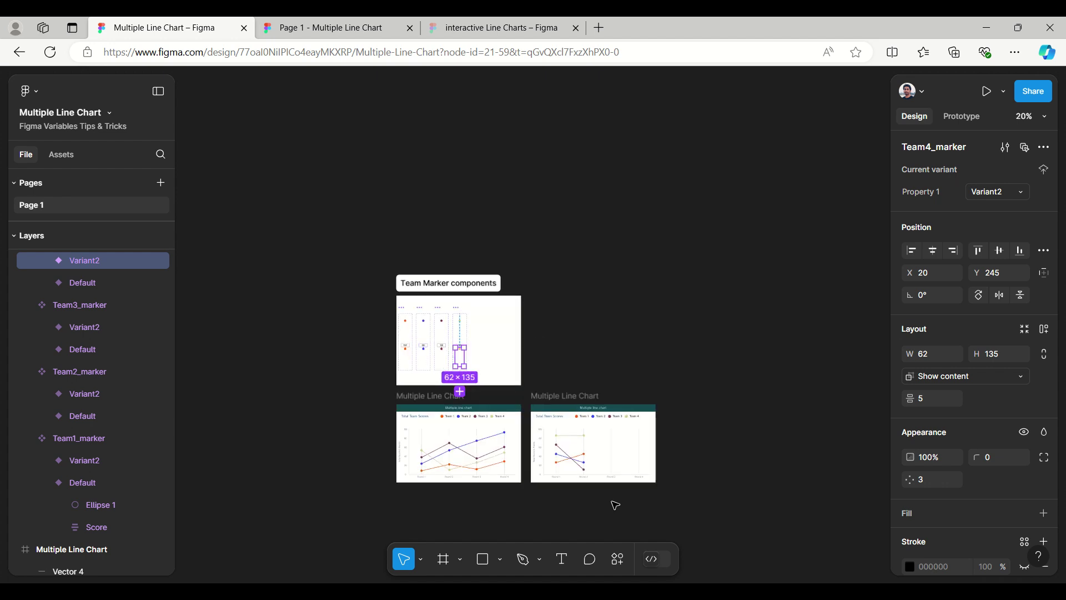
{"action": "scroll", "coordinate": [610, 505], "scroll_direction": "up", "scroll_amount": 5}
{"action": "scroll", "coordinate": [613, 503], "scroll_direction": "up", "scroll_amount": 2}
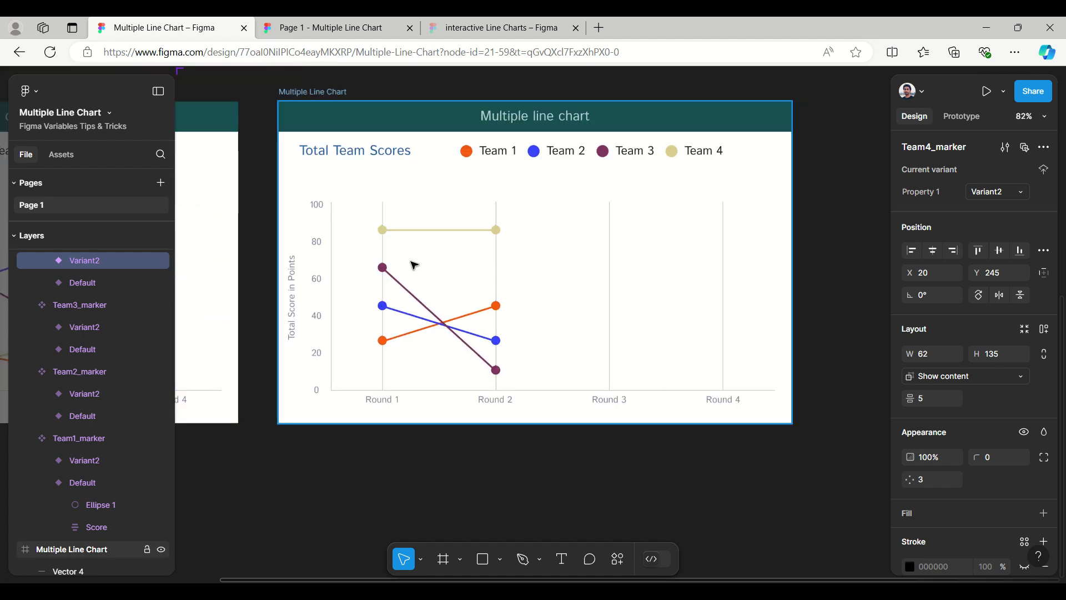
{"action": "left_click", "coordinate": [391, 240]}
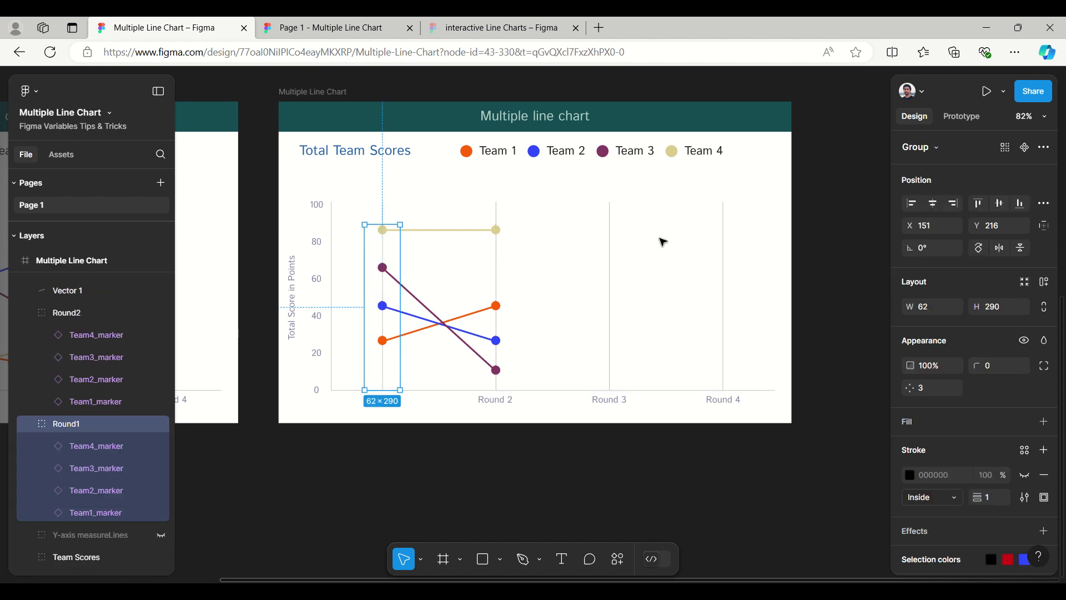
{"action": "left_click", "coordinate": [494, 28]}
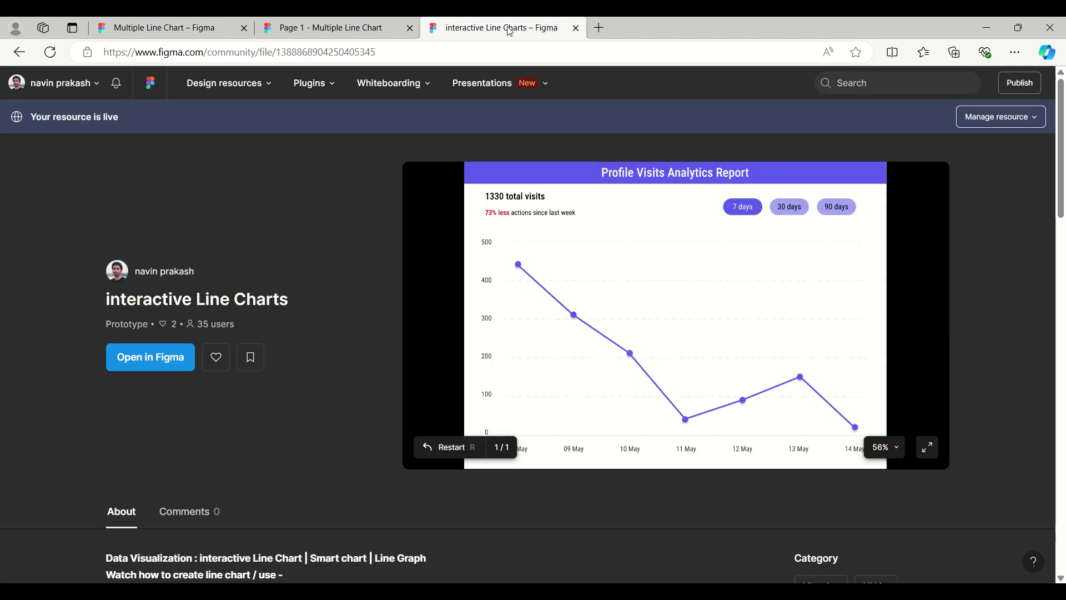
{"action": "left_click", "coordinate": [155, 271]}
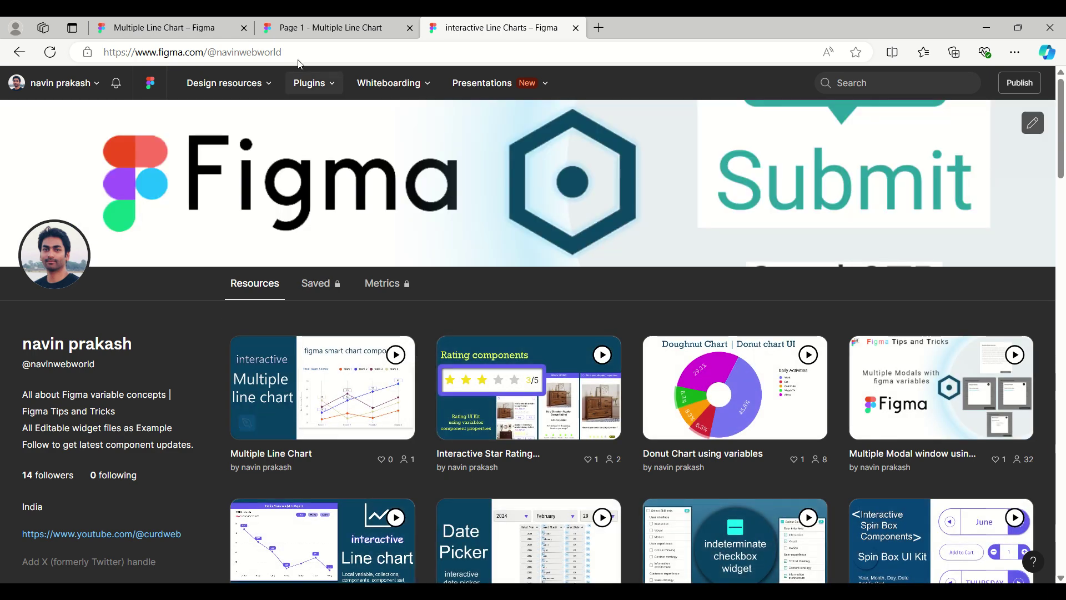
{"action": "left_click", "coordinate": [167, 27]}
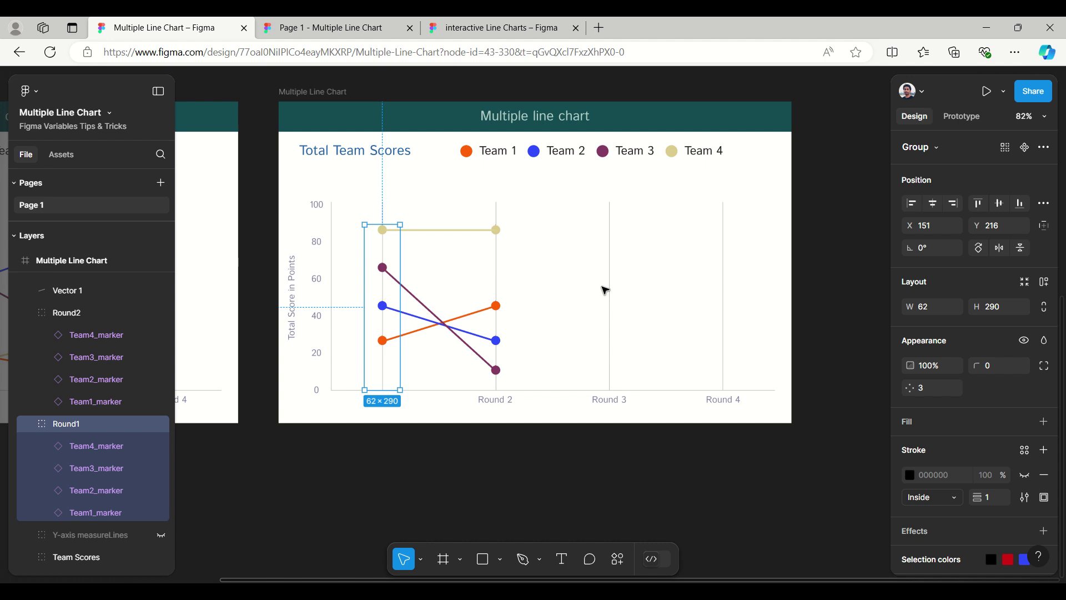